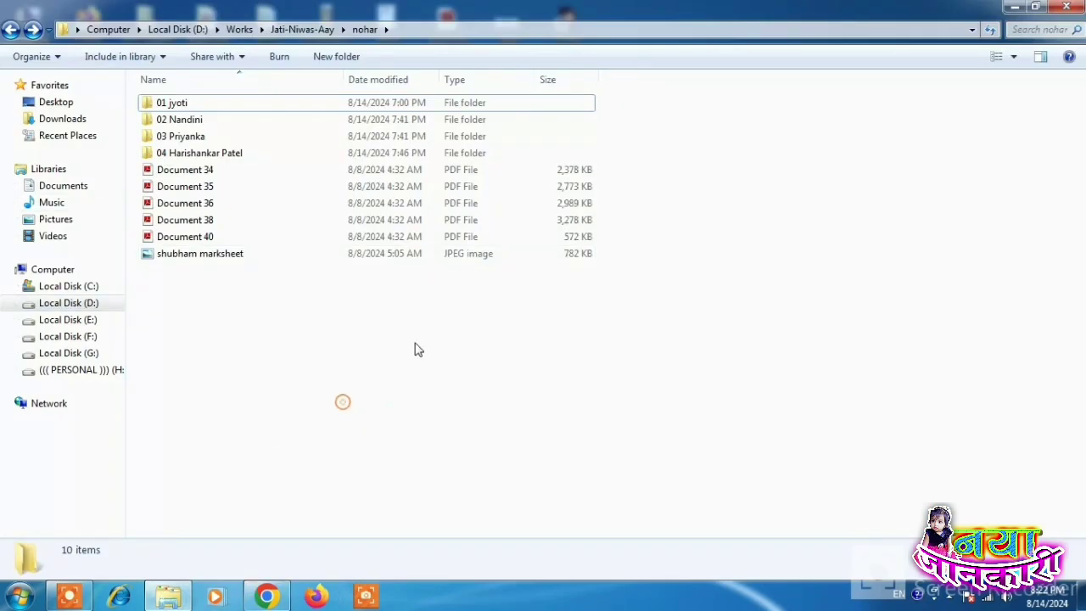
Step: Refresh the nohar folder, then open the second applicant's 02 folder and refresh its contents
{"action": "right_click", "coordinate": [336, 171]}
{"action": "left_click", "coordinate": [391, 241]}
{"action": "left_click", "coordinate": [193, 125]}
{"action": "double_click", "coordinate": [193, 132]}
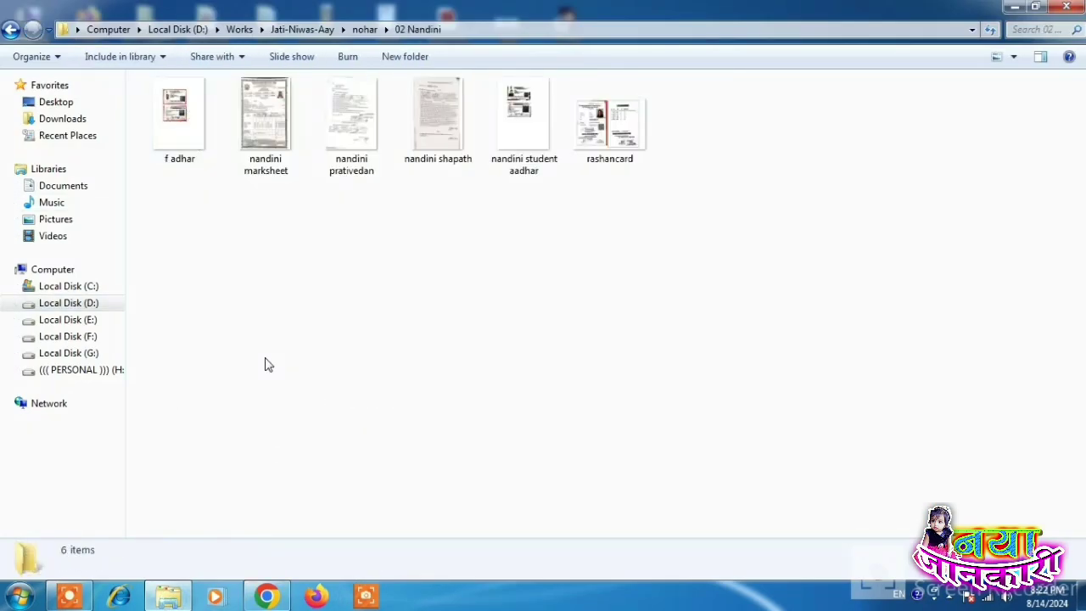
{"action": "right_click", "coordinate": [204, 309]}
{"action": "left_click", "coordinate": [262, 370]}
Step: Open the family Aadhaar scan in Photo Viewer and zoom over it and the marksheet
{"action": "double_click", "coordinate": [185, 137]}
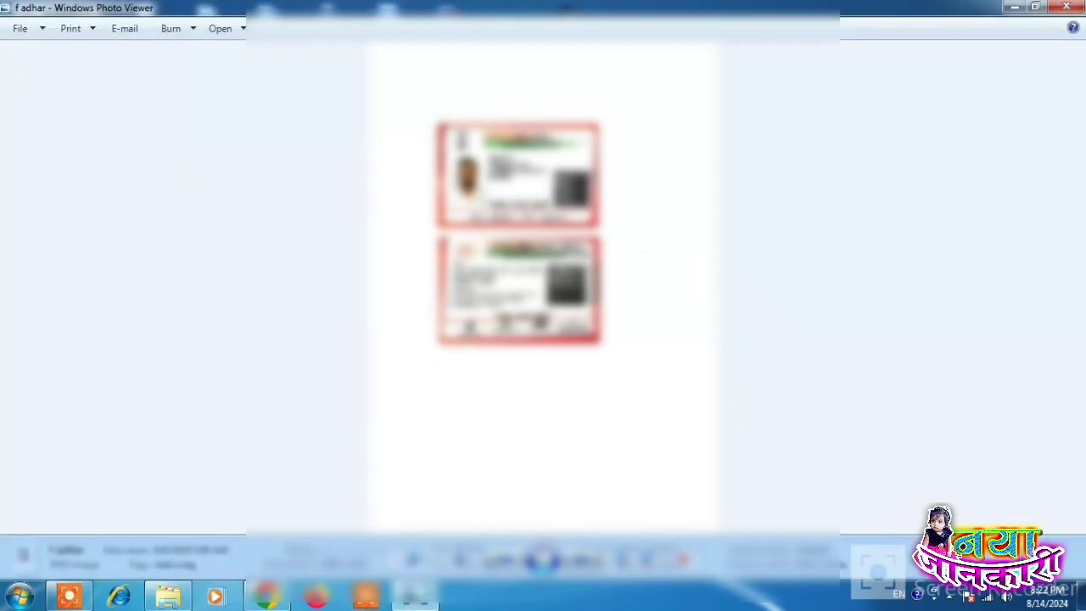
{"action": "scroll", "coordinate": [541, 181], "scroll_direction": "up", "scroll_amount": 1}
{"action": "scroll", "coordinate": [544, 179], "scroll_direction": "down", "scroll_amount": 1}
{"action": "left_click", "coordinate": [581, 560]}
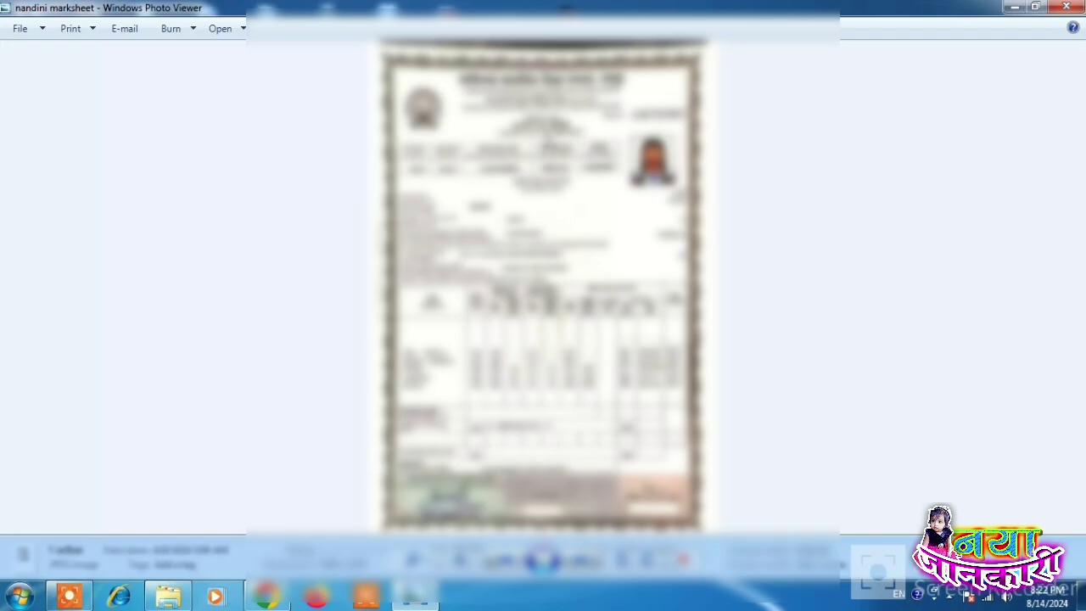
{"action": "scroll", "coordinate": [547, 140], "scroll_direction": "up", "scroll_amount": 2}
{"action": "scroll", "coordinate": [548, 140], "scroll_direction": "down", "scroll_amount": 2}
Step: Inspect the verification report scan, panning over its top, signatures and lower section
{"action": "left_click", "coordinate": [598, 557]}
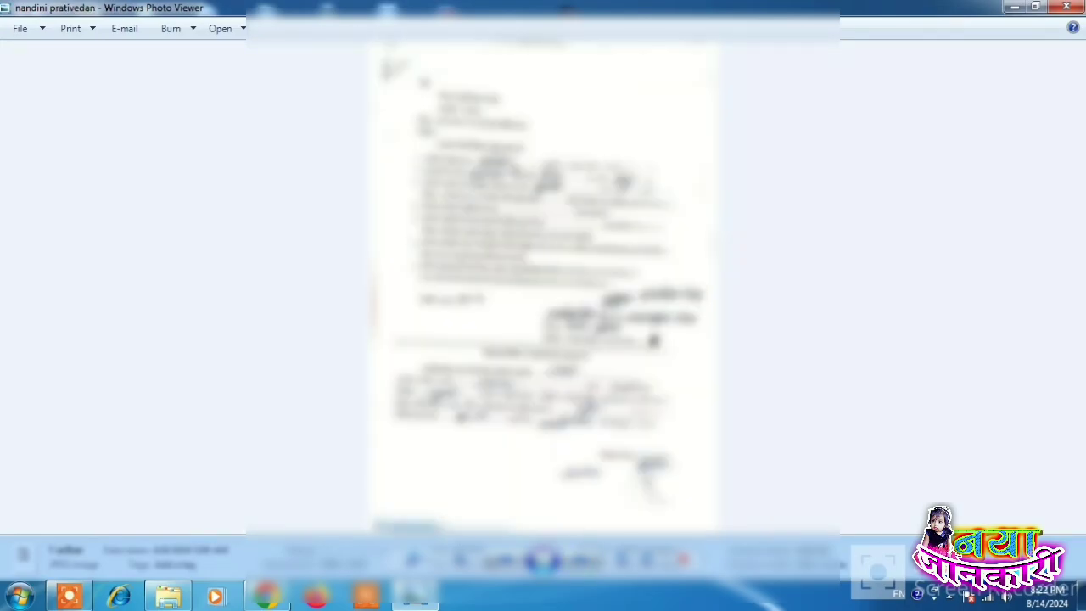
{"action": "scroll", "coordinate": [507, 155], "scroll_direction": "up", "scroll_amount": 3}
{"action": "left_click_drag", "start_coordinate": [505, 146], "coordinate": [501, 293]}
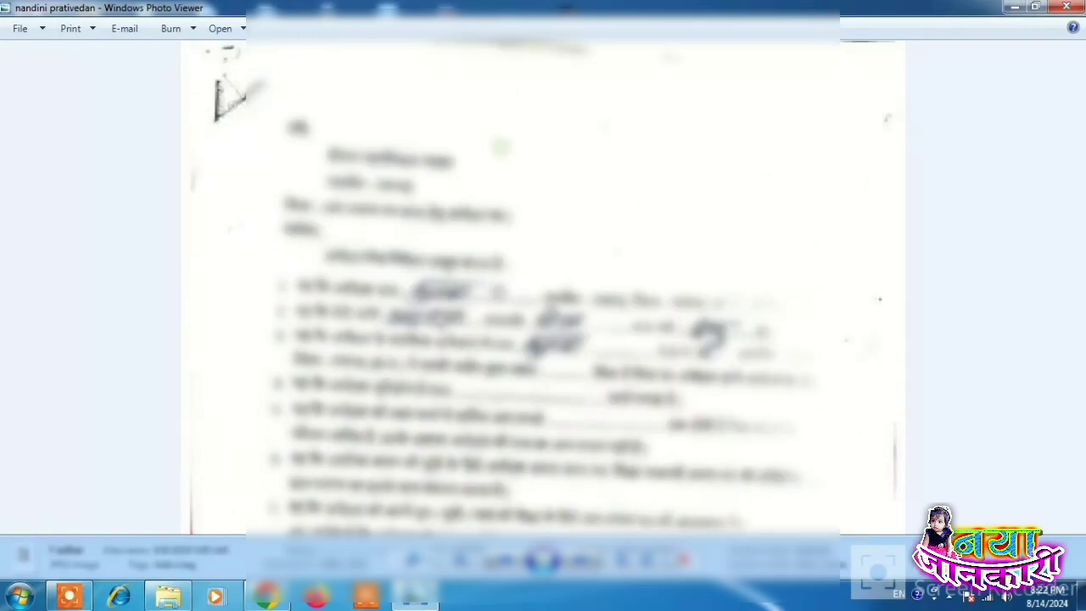
{"action": "left_click_drag", "start_coordinate": [509, 374], "coordinate": [543, 169]}
{"action": "left_click_drag", "start_coordinate": [594, 373], "coordinate": [609, 170]}
{"action": "scroll", "coordinate": [563, 324], "scroll_direction": "down", "scroll_amount": 4}
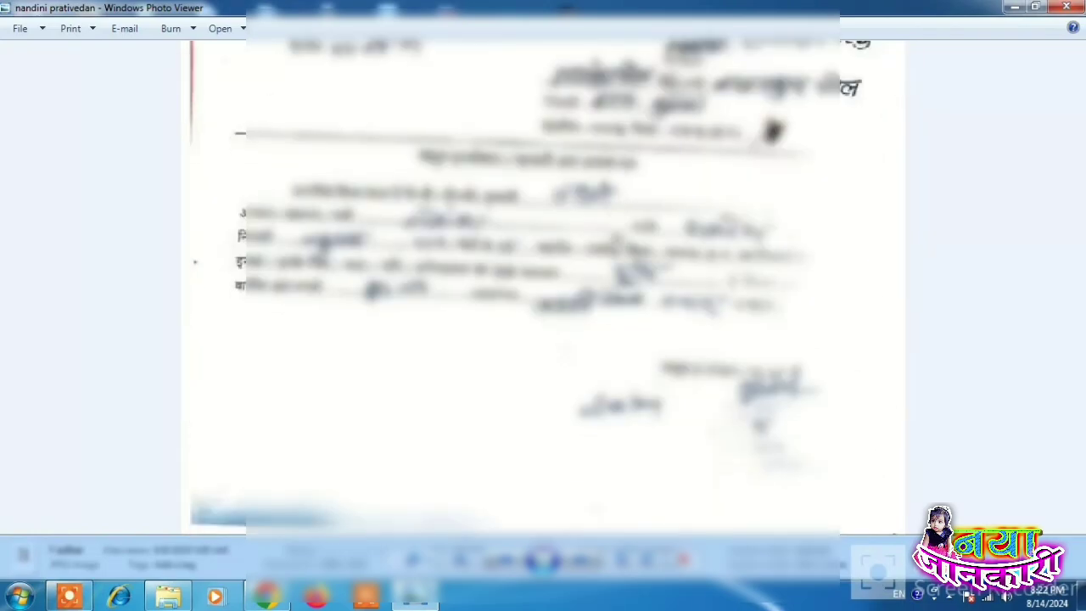
Step: Review the affidavit scan, including its lower half with signatures
{"action": "left_click", "coordinate": [581, 560]}
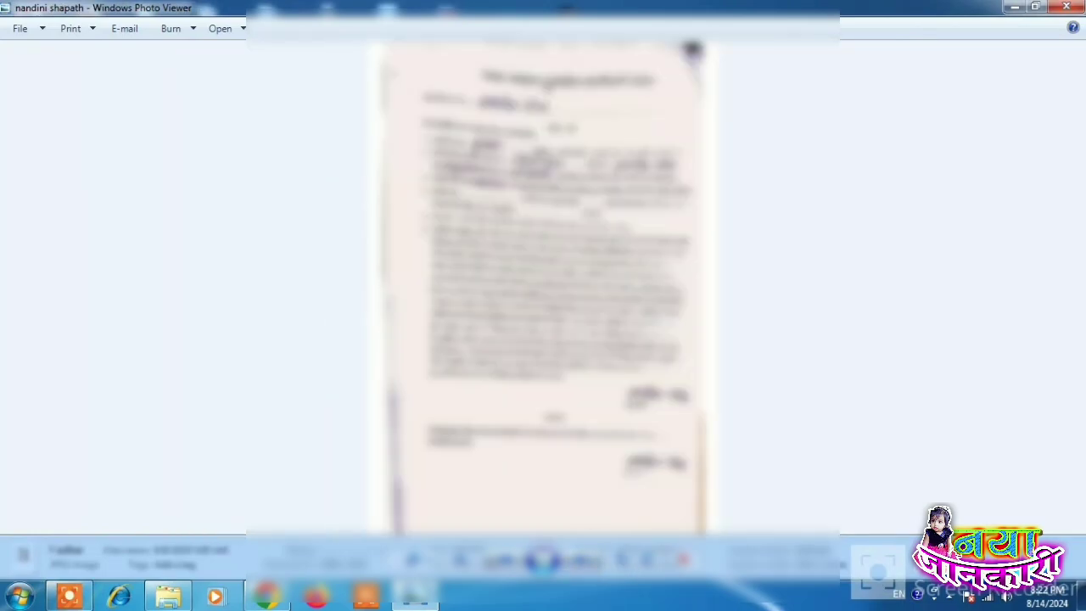
{"action": "scroll", "coordinate": [544, 129], "scroll_direction": "up", "scroll_amount": 3}
{"action": "key", "text": "Down"}
{"action": "key", "text": "Down"}
{"action": "key", "text": "Down"}
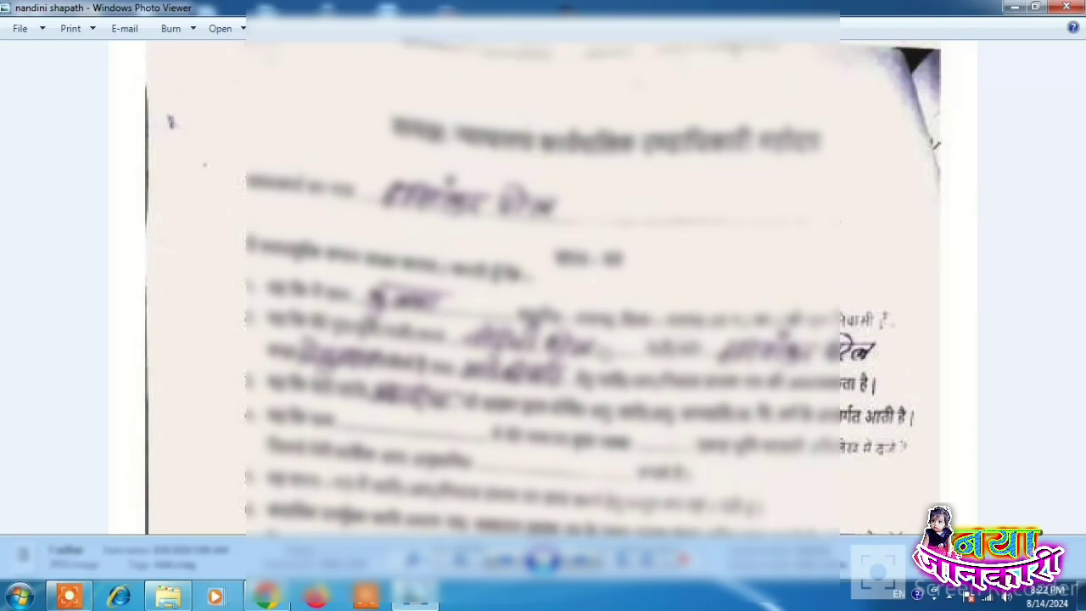
{"action": "scroll", "coordinate": [169, 89], "scroll_direction": "down", "scroll_amount": 2}
{"action": "scroll", "coordinate": [599, 219], "scroll_direction": "down", "scroll_amount": 2}
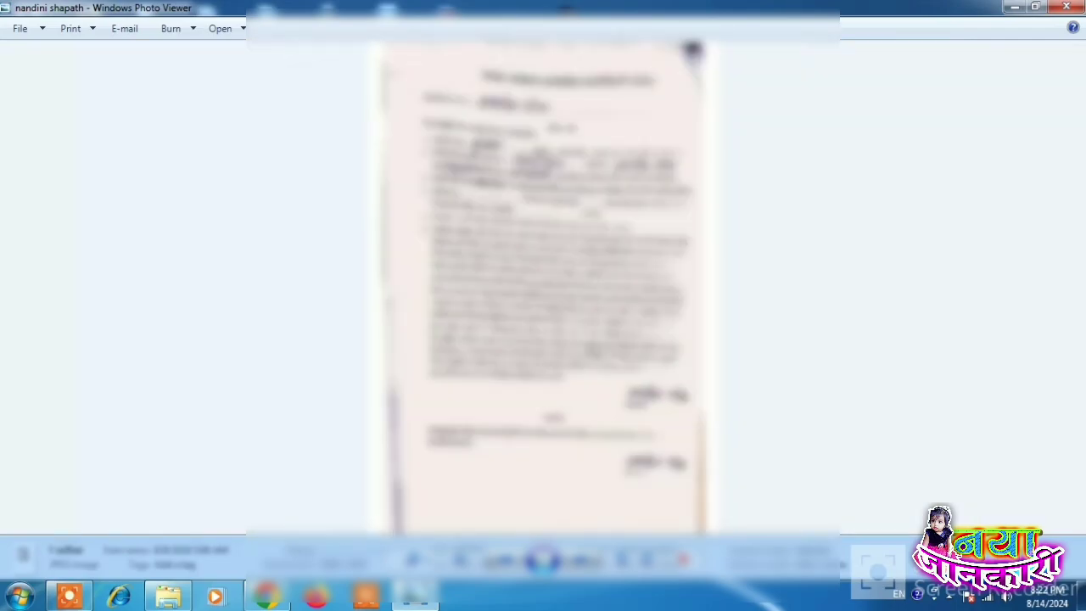
Step: Check the student's Aadhaar and ration card scans, cycle back to the start, and close Photo Viewer
{"action": "left_click", "coordinate": [584, 556]}
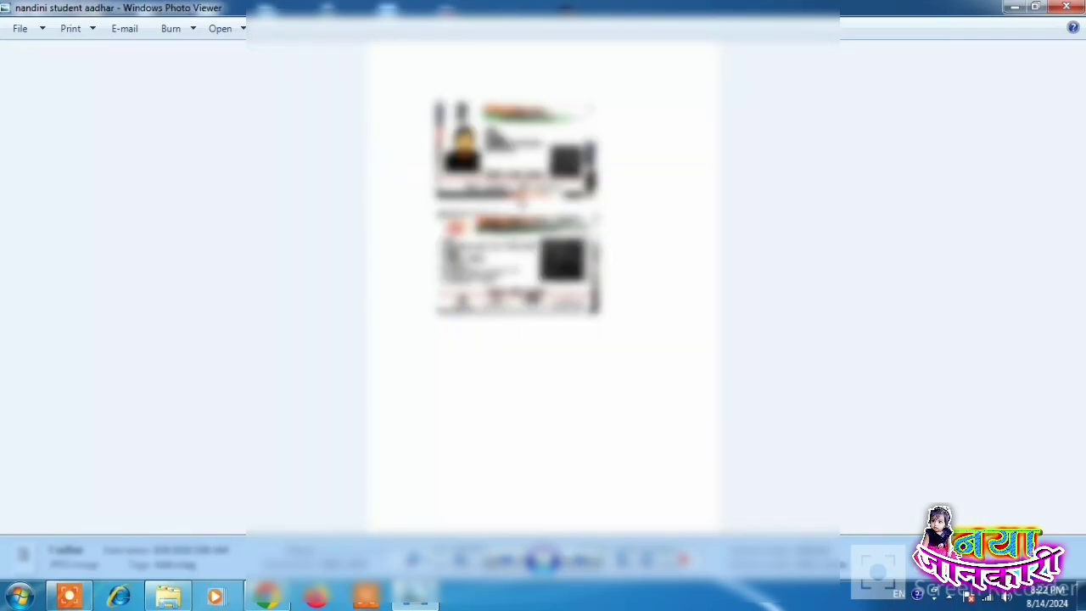
{"action": "scroll", "coordinate": [494, 124], "scroll_direction": "up", "scroll_amount": 2}
{"action": "scroll", "coordinate": [467, 219], "scroll_direction": "down", "scroll_amount": 3}
{"action": "left_click", "coordinate": [598, 560]}
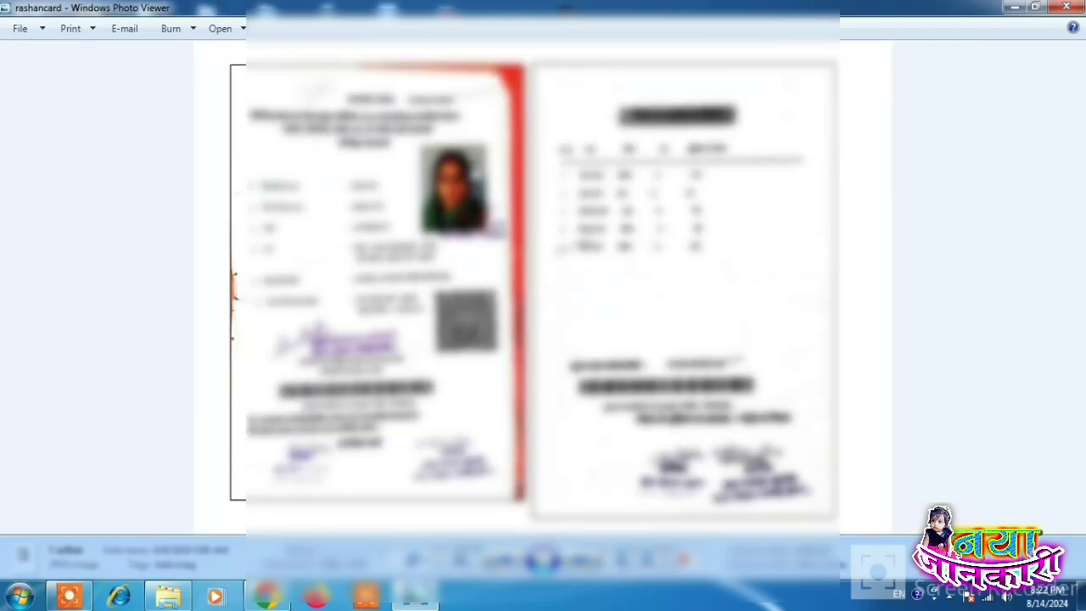
{"action": "scroll", "coordinate": [475, 172], "scroll_direction": "up", "scroll_amount": 2}
{"action": "scroll", "coordinate": [488, 208], "scroll_direction": "down", "scroll_amount": 2}
{"action": "left_click", "coordinate": [582, 560]}
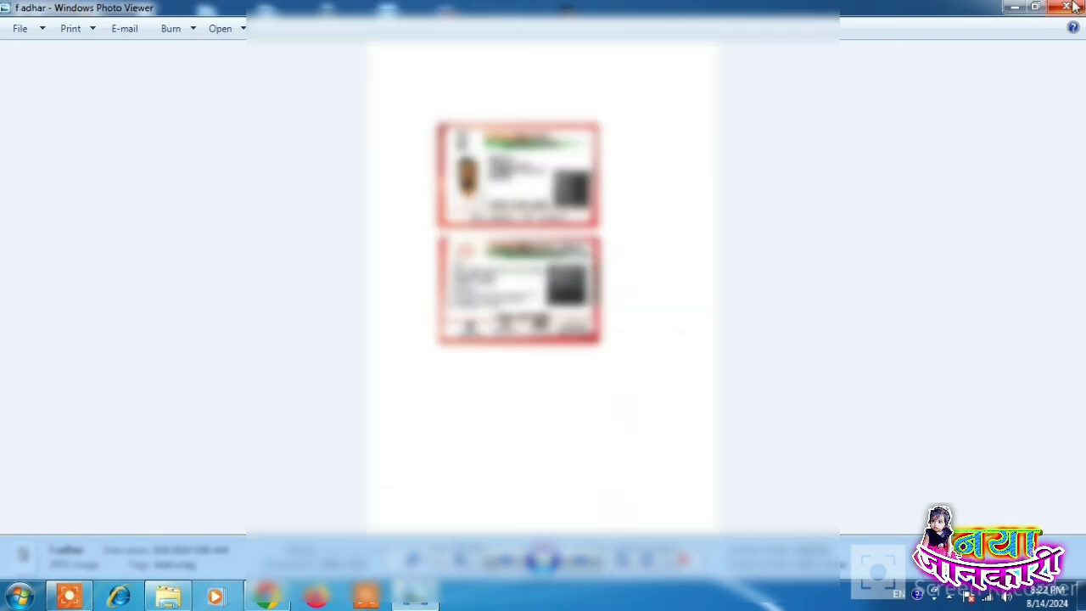
{"action": "left_click", "coordinate": [266, 596]}
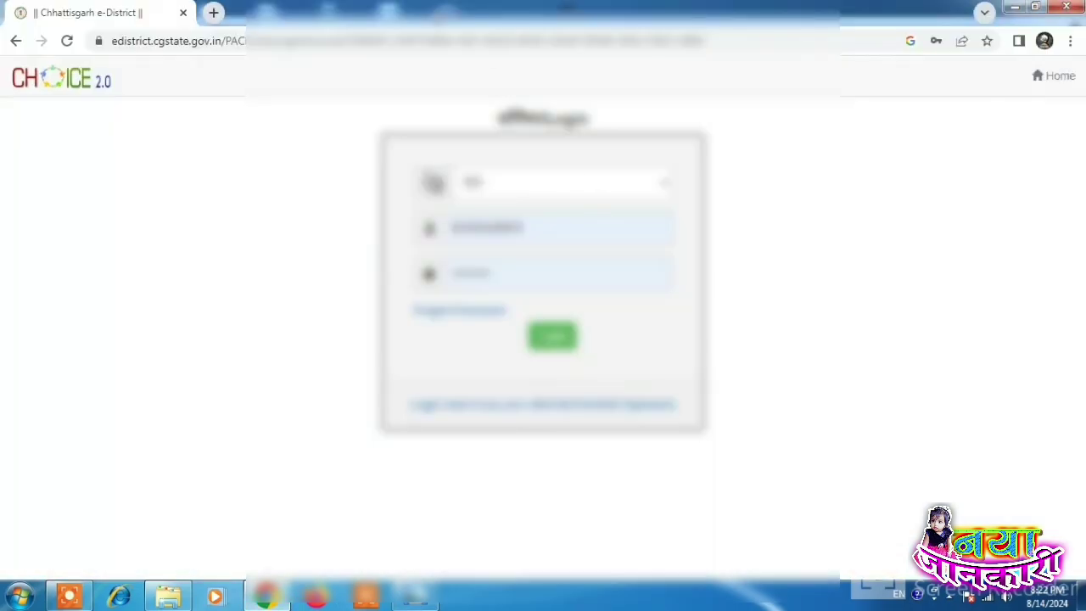
Step: Log in with Chrome's saved credentials, reloading and resubmitting the stalled login form
{"action": "left_click", "coordinate": [558, 218]}
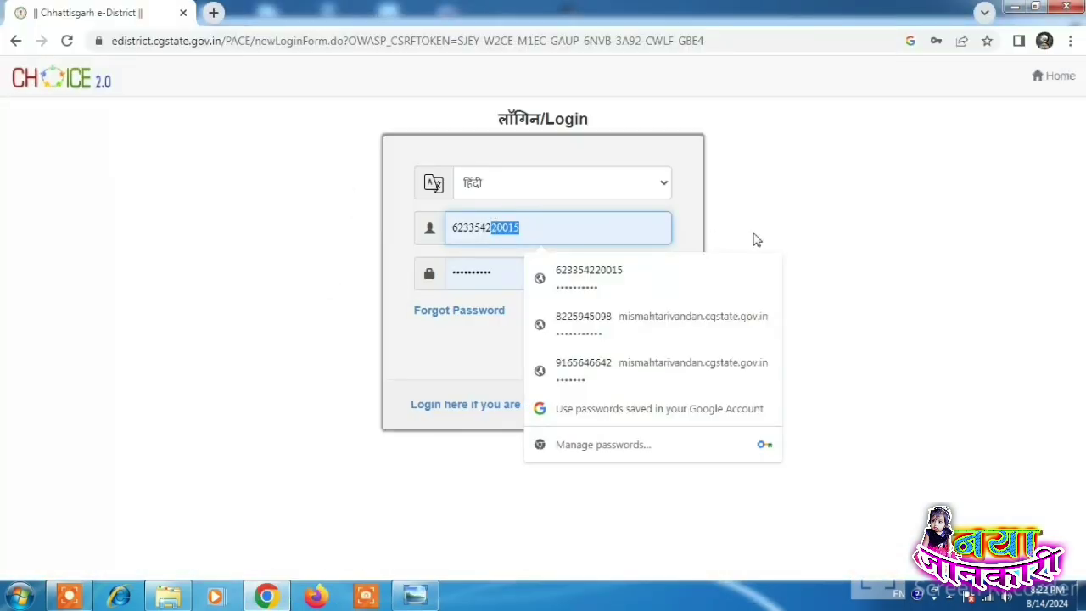
{"action": "key", "text": "Tab"}
{"action": "left_click", "coordinate": [555, 336]}
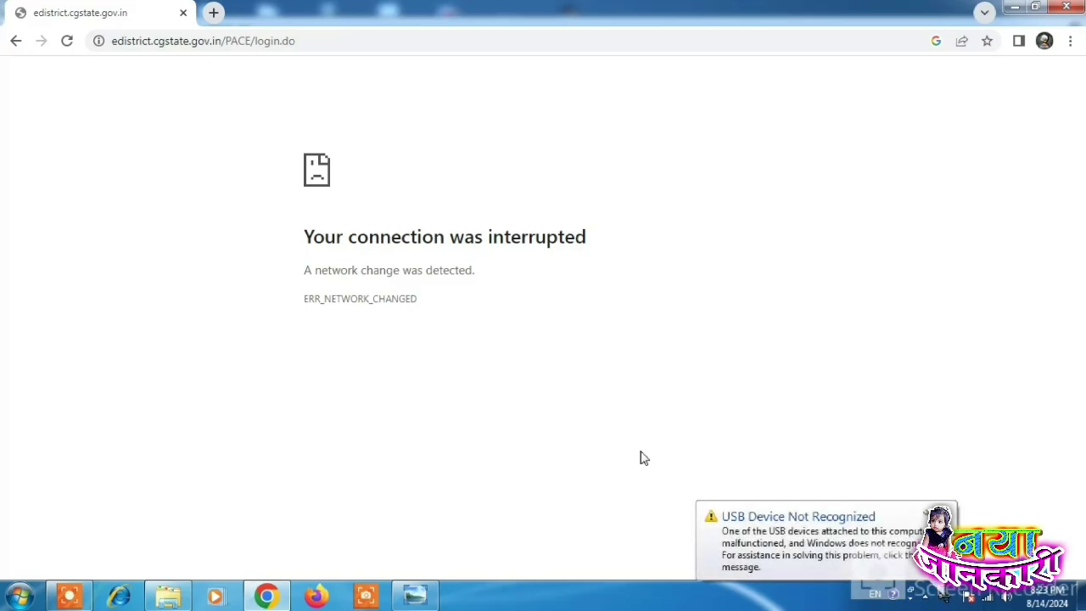
{"action": "right_click", "coordinate": [577, 150]}
{"action": "left_click", "coordinate": [620, 193]}
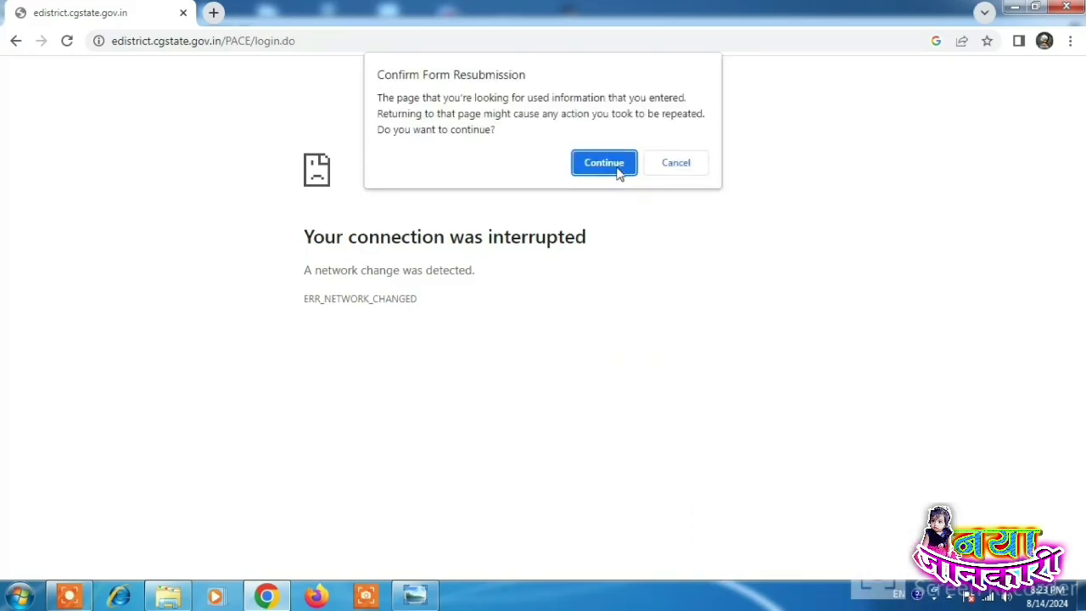
{"action": "left_click", "coordinate": [604, 163]}
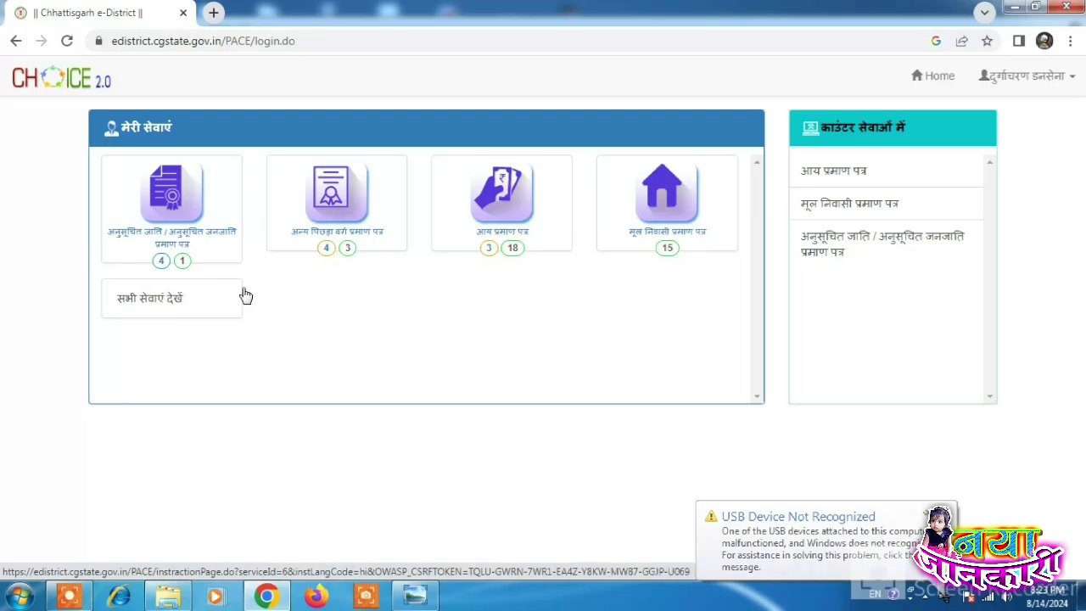
Step: Show all services and page to page 8, marking the income certificate entry at row 79
{"action": "left_click", "coordinate": [166, 302]}
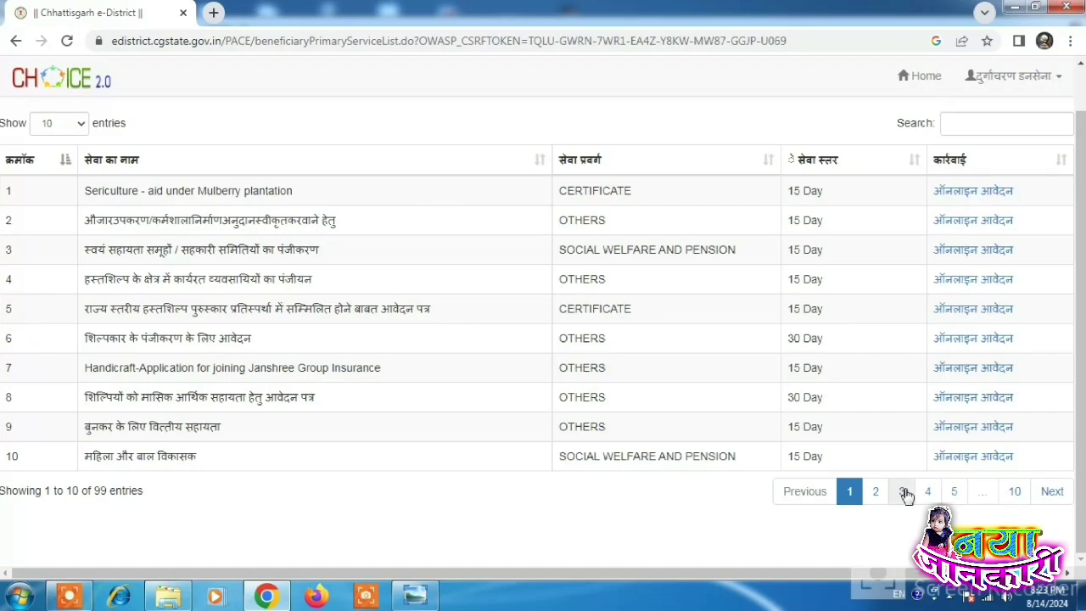
{"action": "left_click", "coordinate": [902, 492]}
{"action": "left_click", "coordinate": [928, 492]}
{"action": "left_click", "coordinate": [955, 497]}
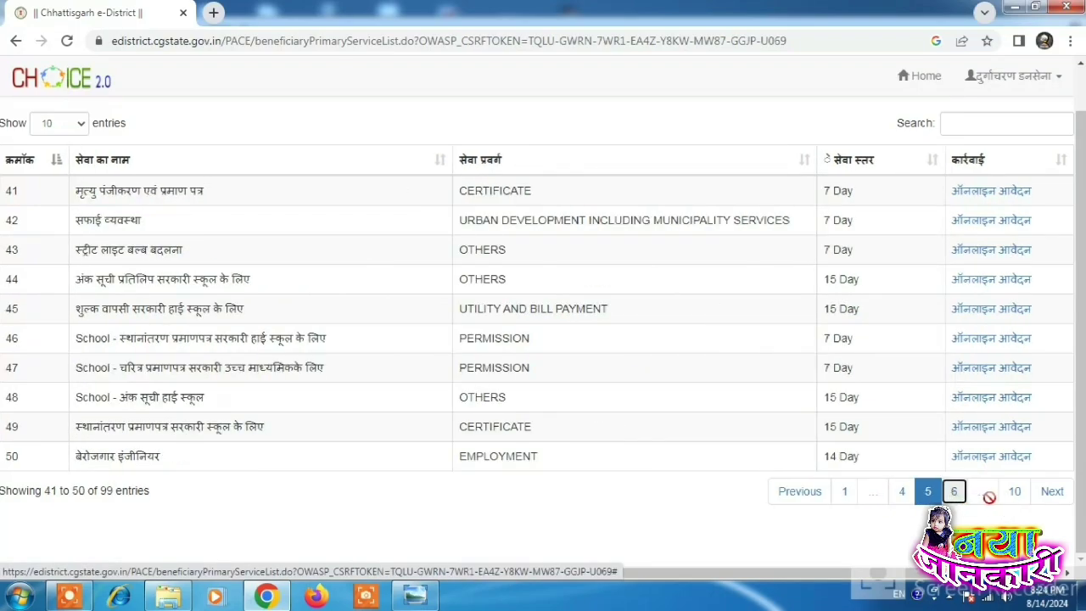
{"action": "left_click", "coordinate": [955, 494]}
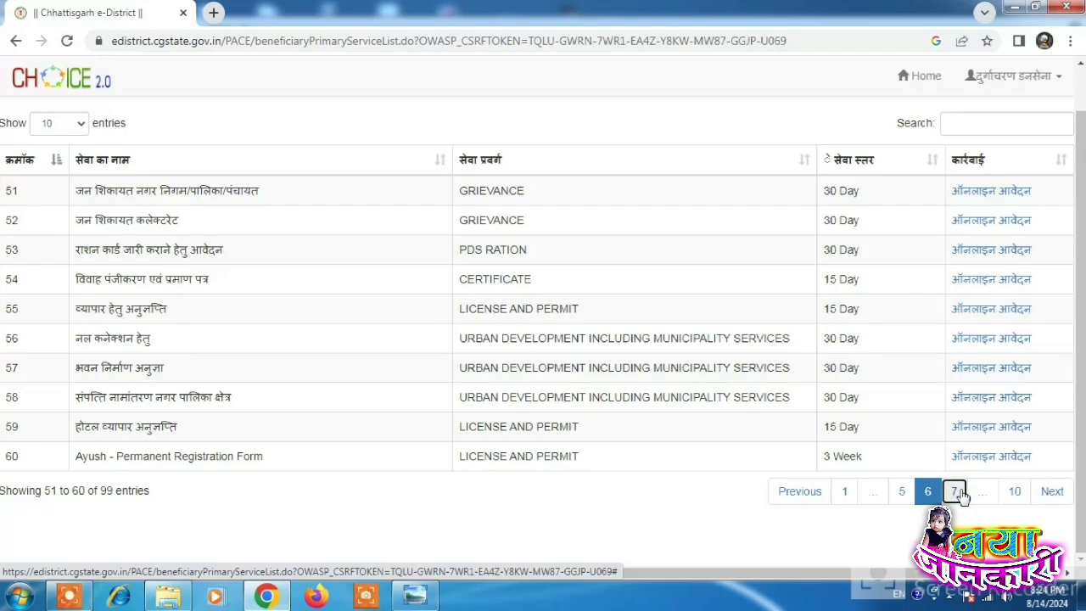
{"action": "left_click", "coordinate": [956, 492]}
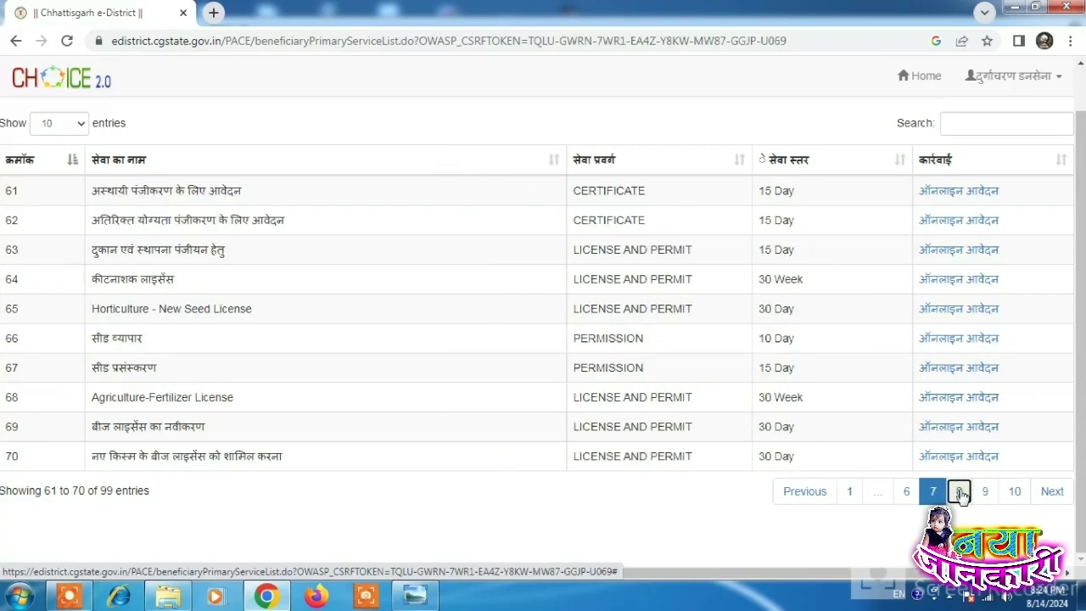
{"action": "left_click", "coordinate": [960, 492]}
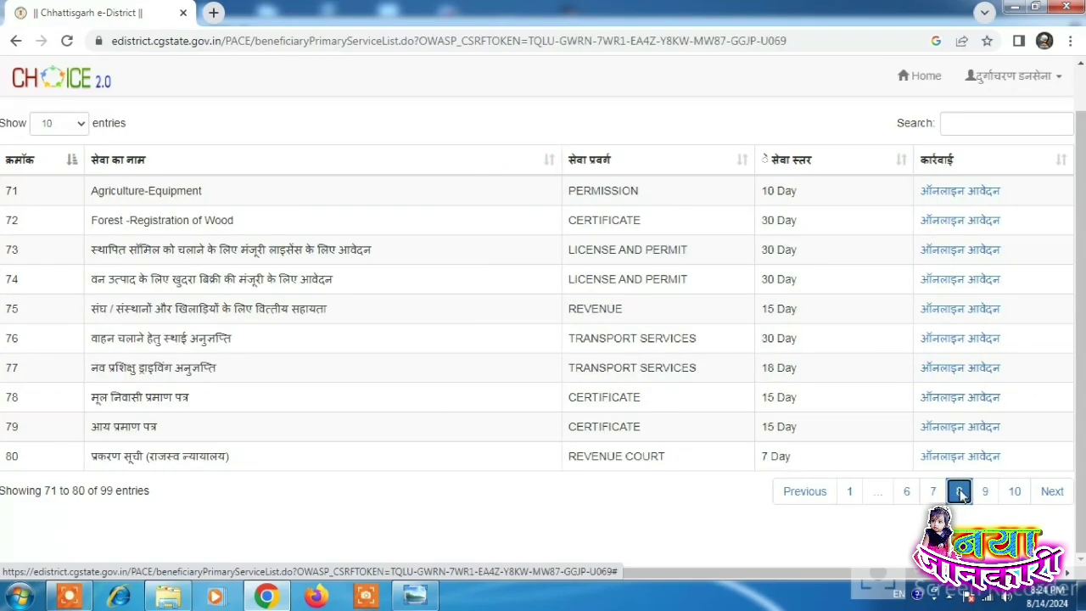
{"action": "left_click_drag", "start_coordinate": [6, 429], "coordinate": [848, 442]}
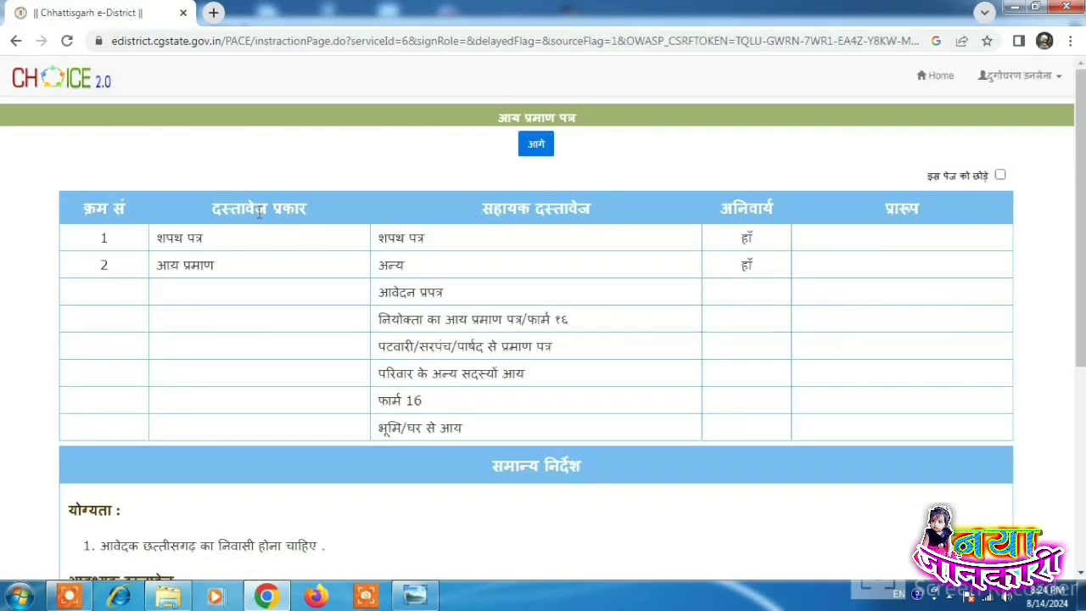
{"action": "scroll", "coordinate": [424, 294], "scroll_direction": "down", "scroll_amount": 4}
{"action": "scroll", "coordinate": [475, 479], "scroll_direction": "up", "scroll_amount": 4}
Step: Open the income certificate form and type the applicant's name in Hindi, checking the Aadhaar scan
{"action": "left_click", "coordinate": [534, 144]}
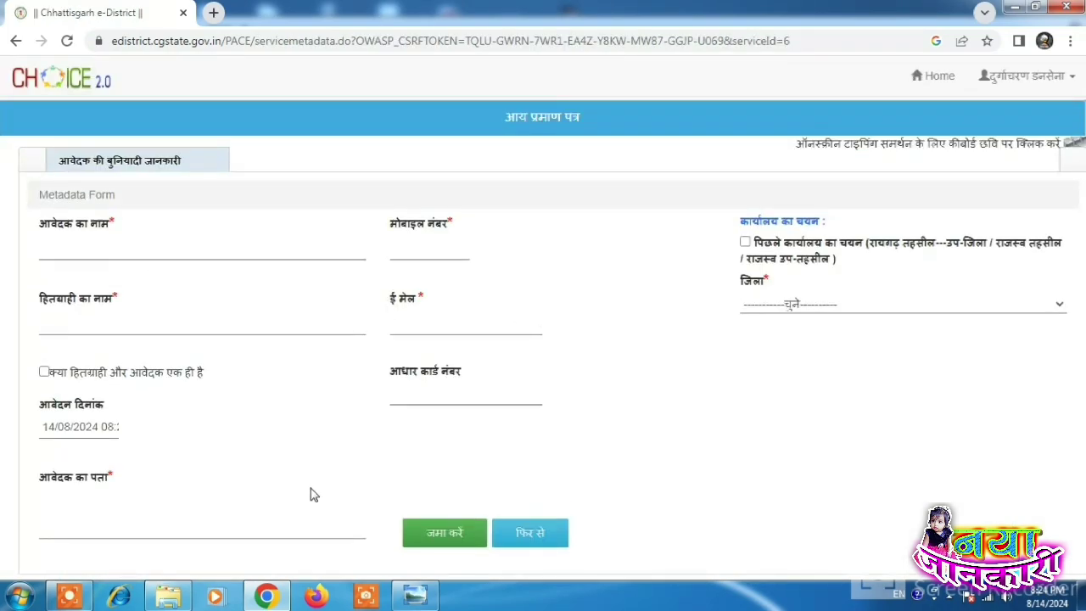
{"action": "left_click", "coordinate": [420, 595]}
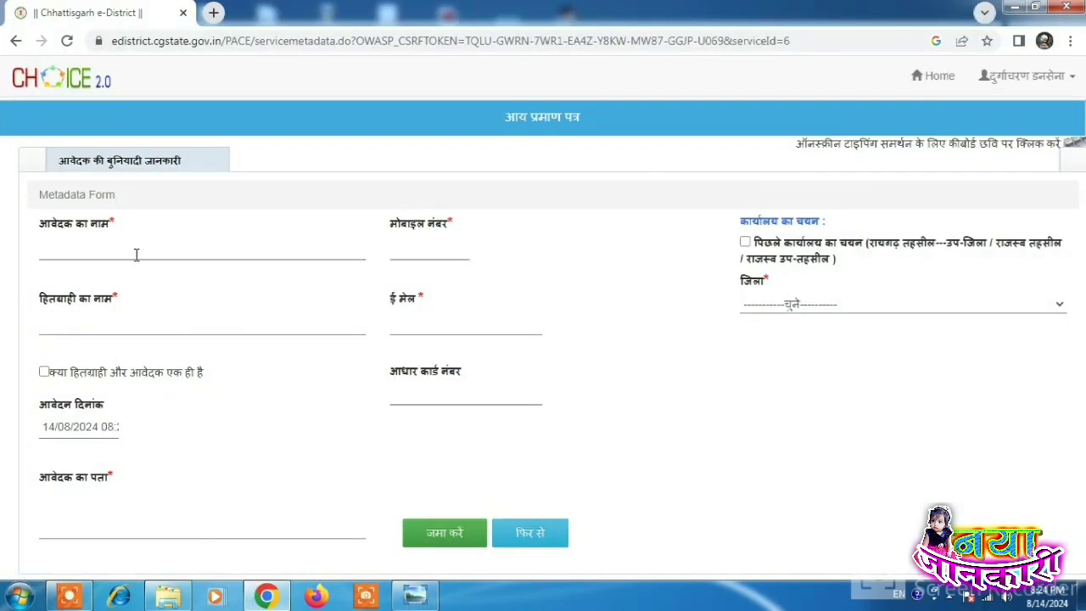
{"action": "left_click", "coordinate": [135, 253]}
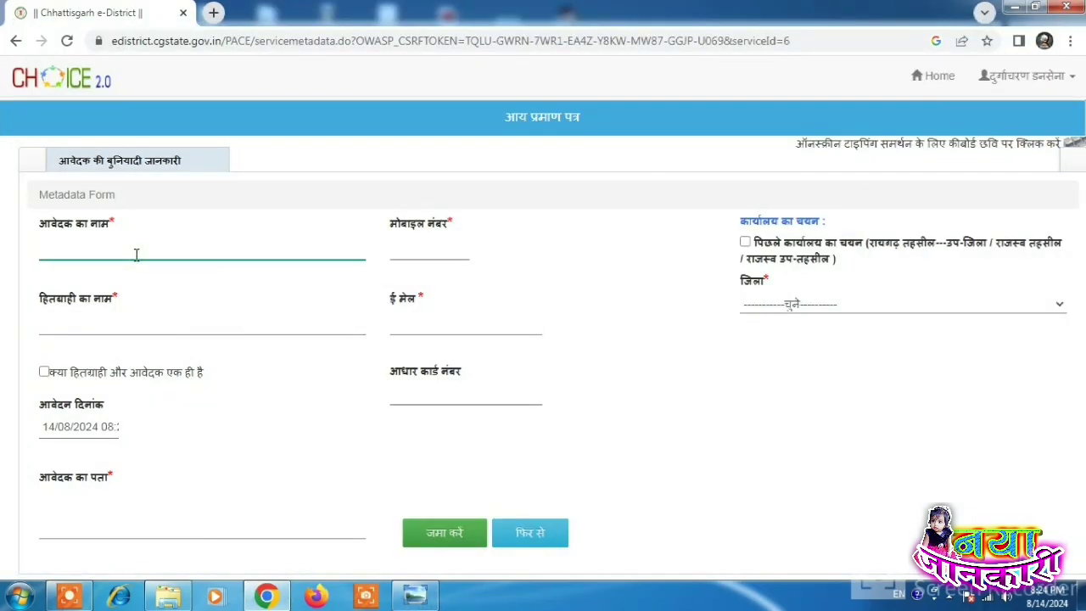
{"action": "key", "text": "alt+shift"}
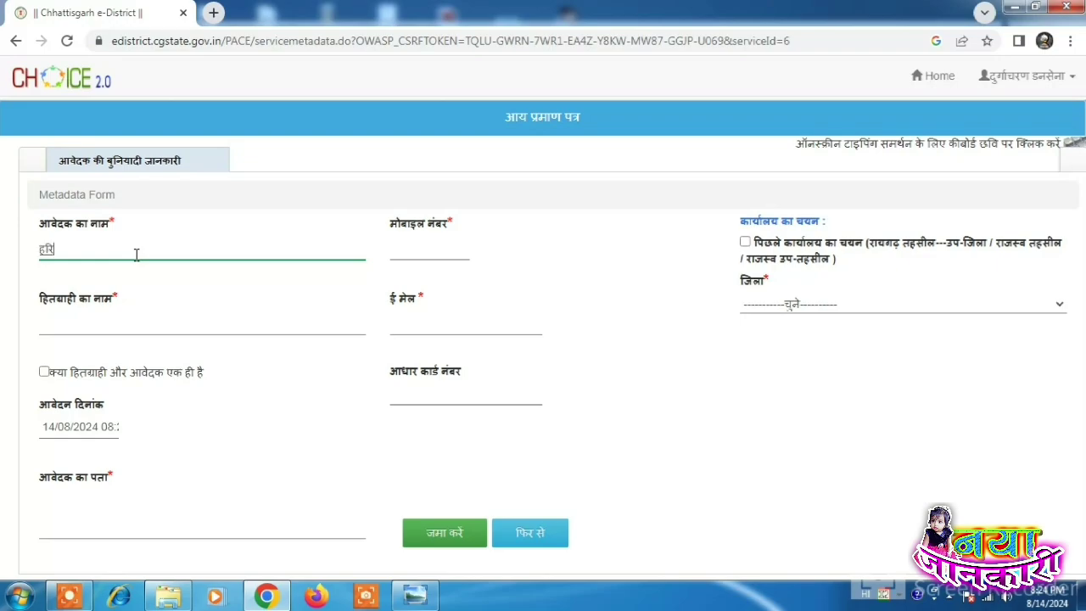
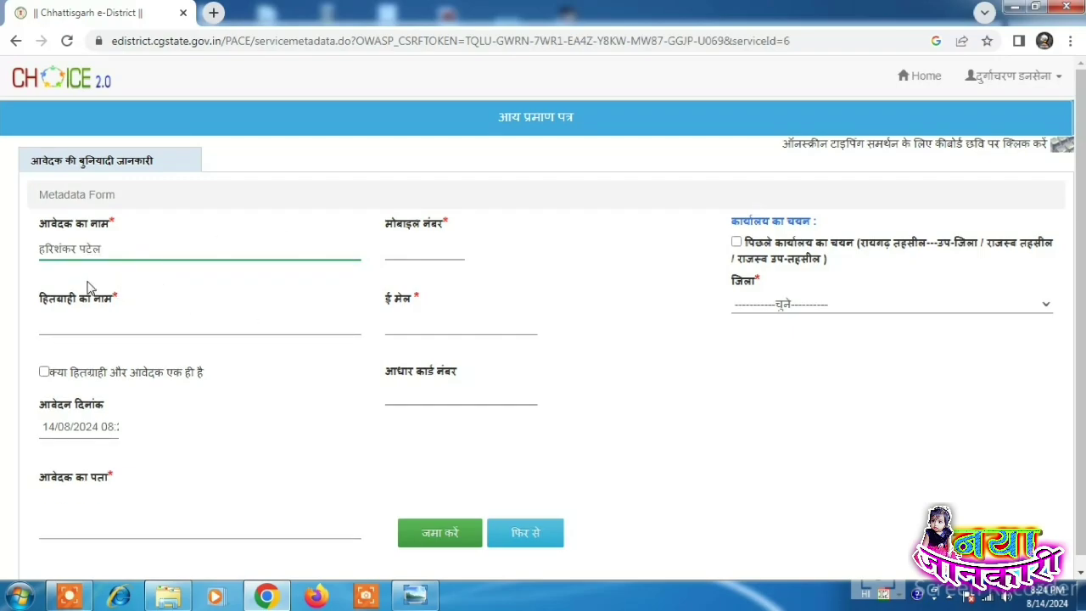
Step: Fill the mobile number from autofill and type the beneficiary's name in Hindi
{"action": "left_click", "coordinate": [429, 248]}
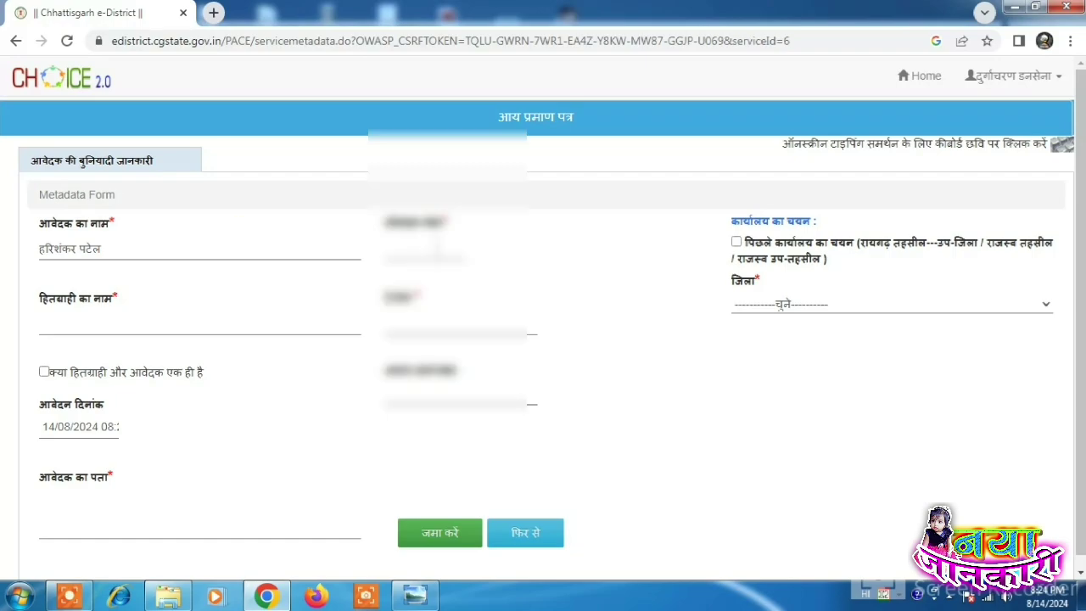
{"action": "left_click", "coordinate": [446, 284]}
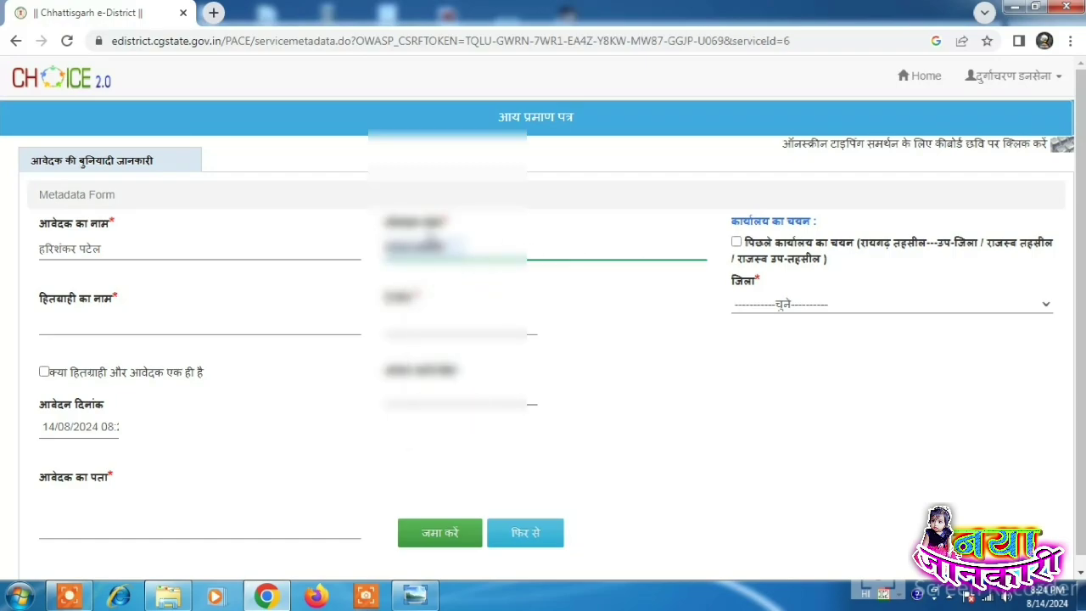
{"action": "left_click", "coordinate": [53, 327]}
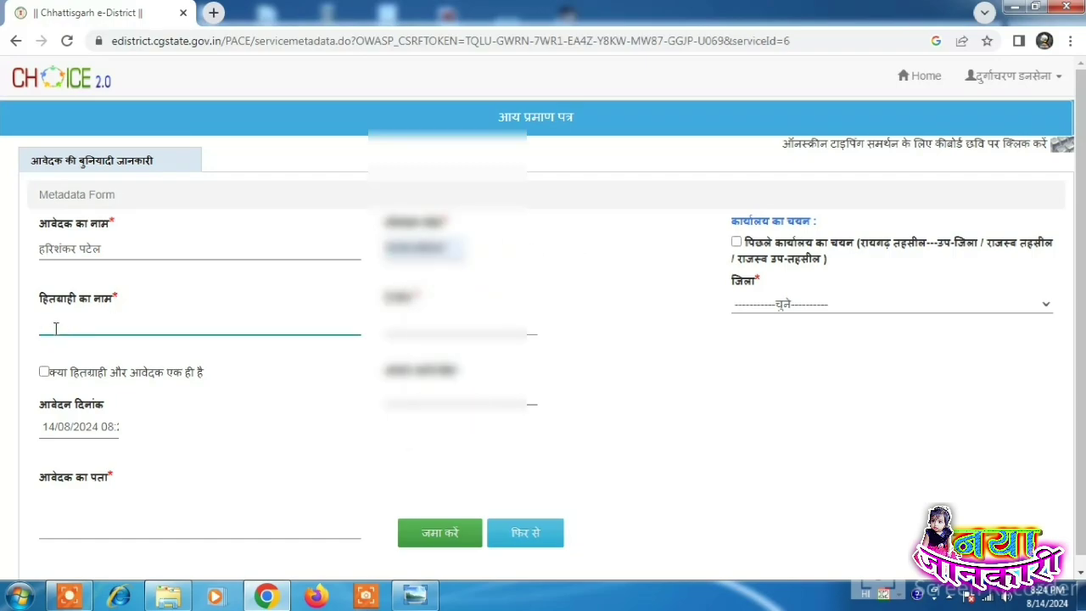
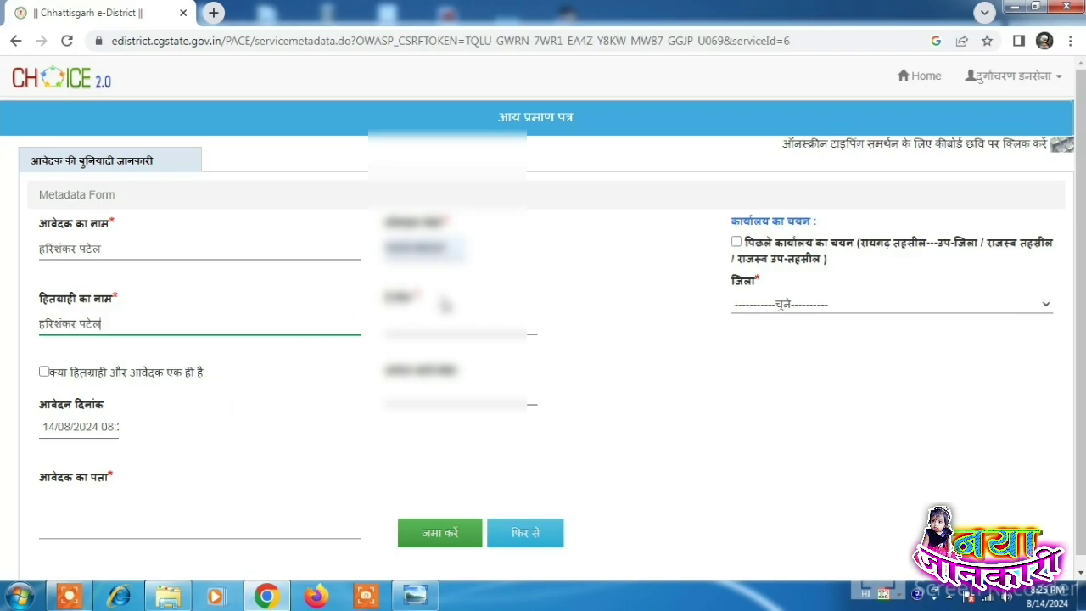
Step: Fill the e-mail from autofill, then bring up and close the INSCRIPT on-screen keyboard
{"action": "left_click", "coordinate": [447, 324]}
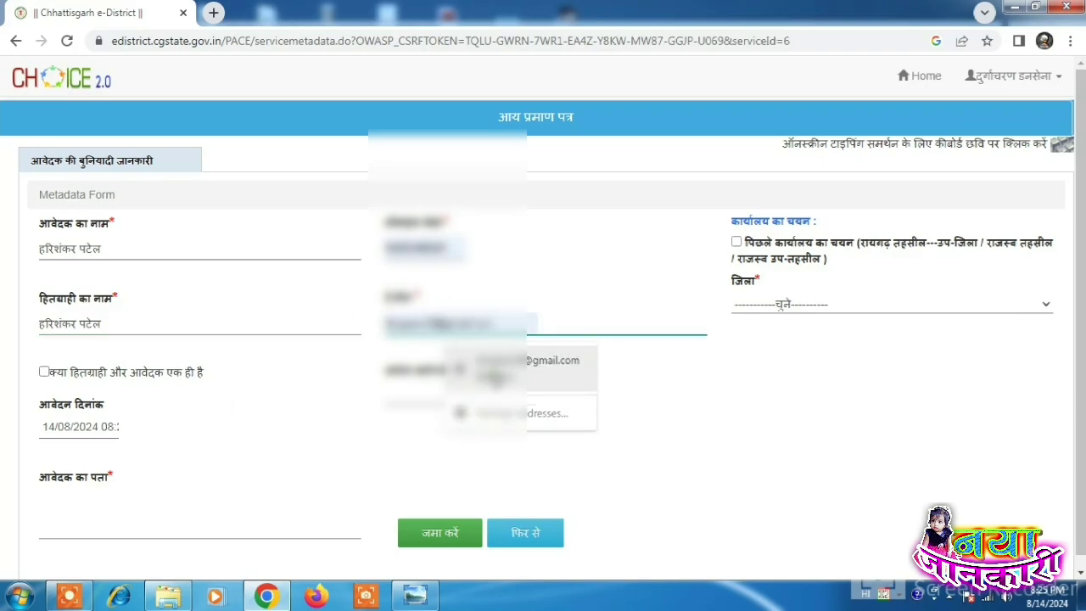
{"action": "left_click", "coordinate": [509, 367]}
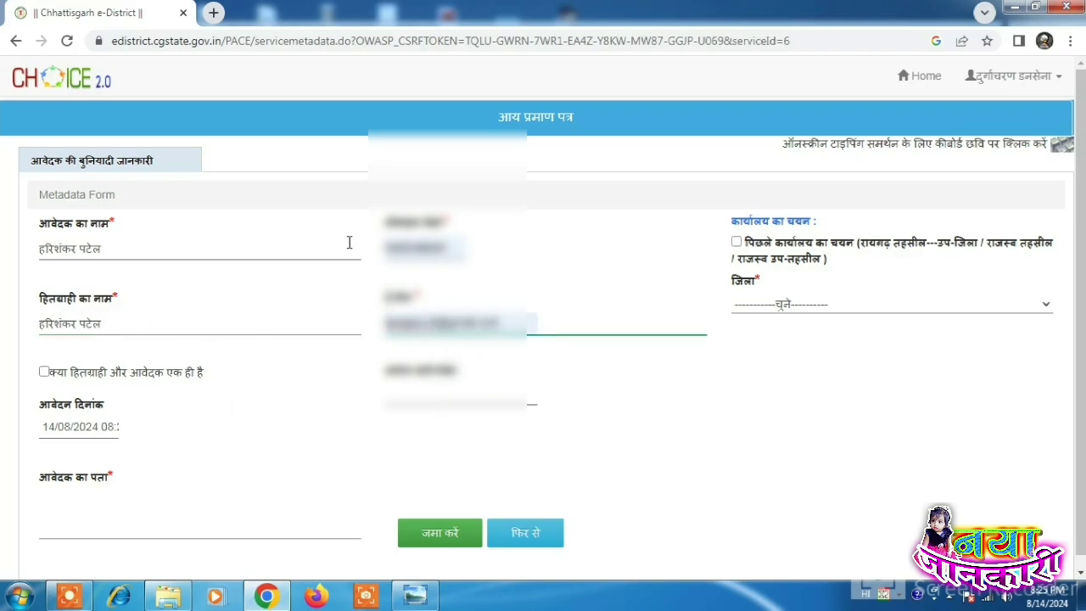
{"action": "left_click", "coordinate": [147, 326]}
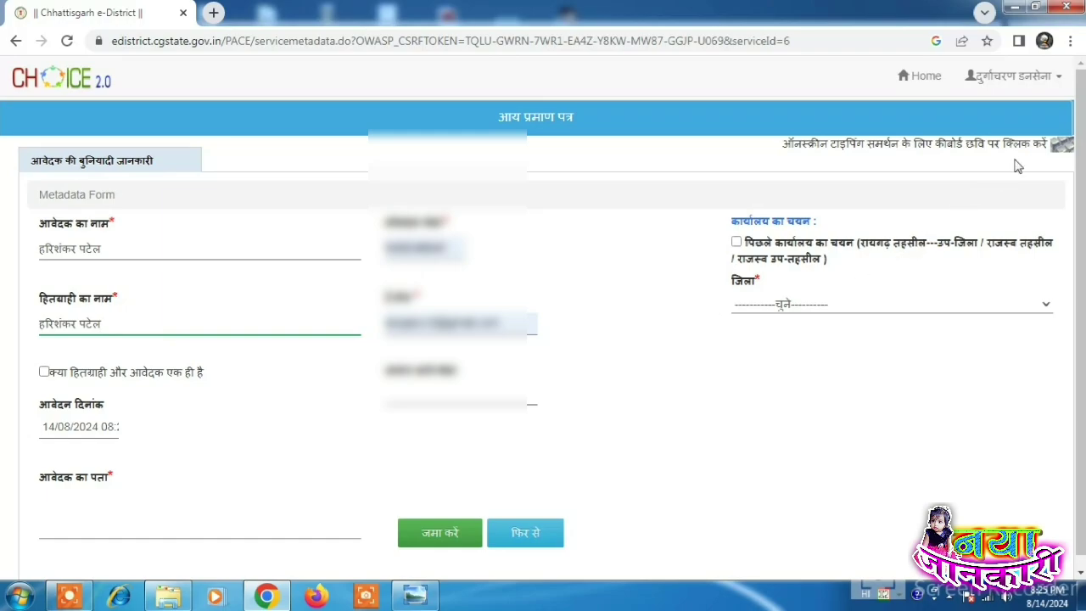
{"action": "left_click", "coordinate": [1063, 149]}
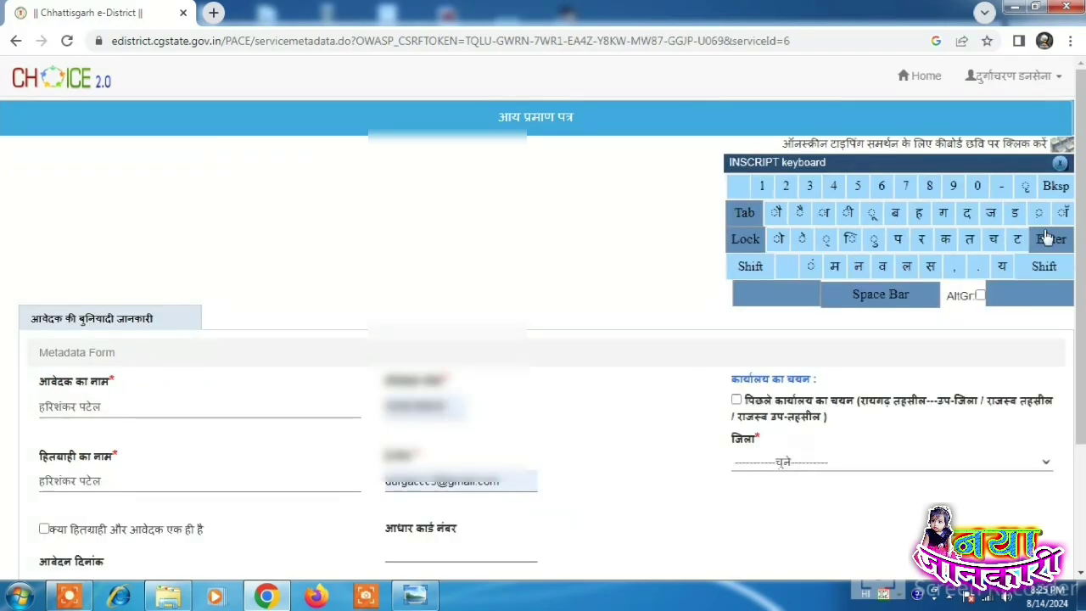
{"action": "scroll", "coordinate": [878, 281], "scroll_direction": "down", "scroll_amount": 2}
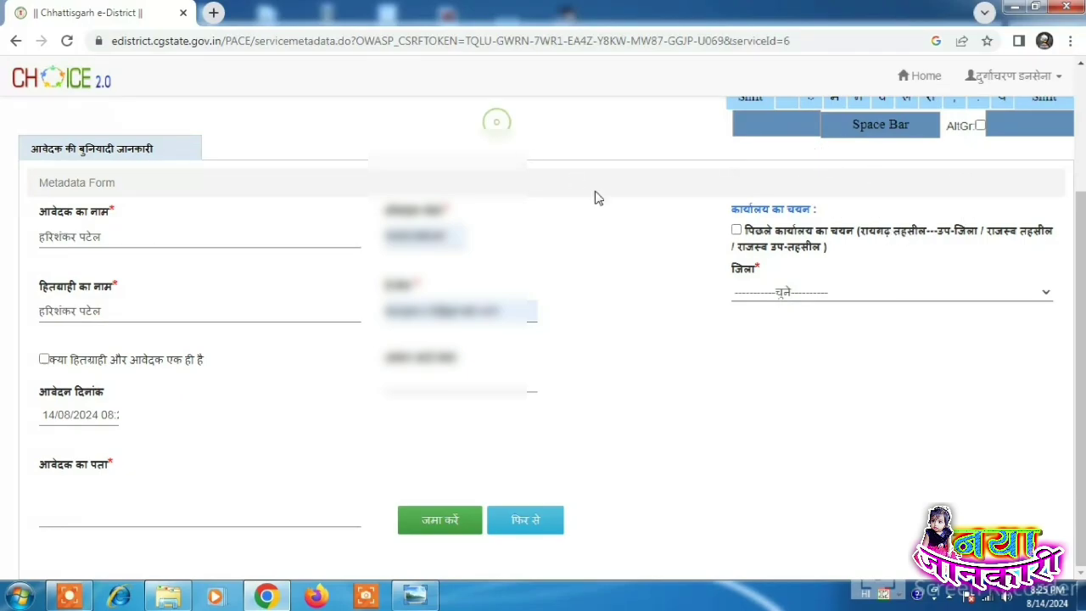
{"action": "scroll", "coordinate": [1080, 212], "scroll_direction": "up", "scroll_amount": 1}
{"action": "scroll", "coordinate": [1080, 219], "scroll_direction": "up", "scroll_amount": 1}
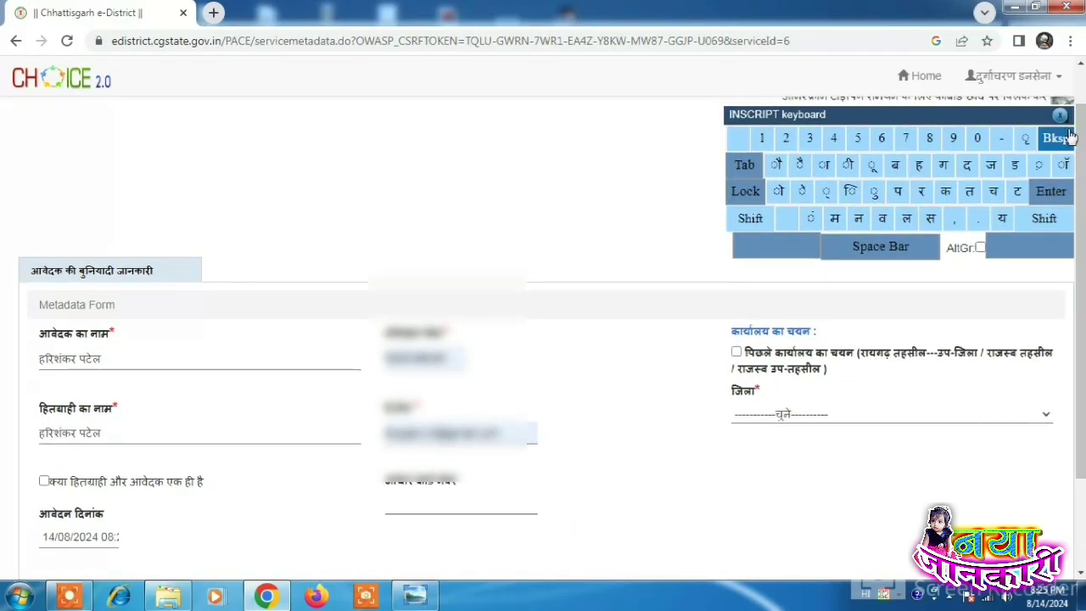
{"action": "left_click", "coordinate": [1066, 124]}
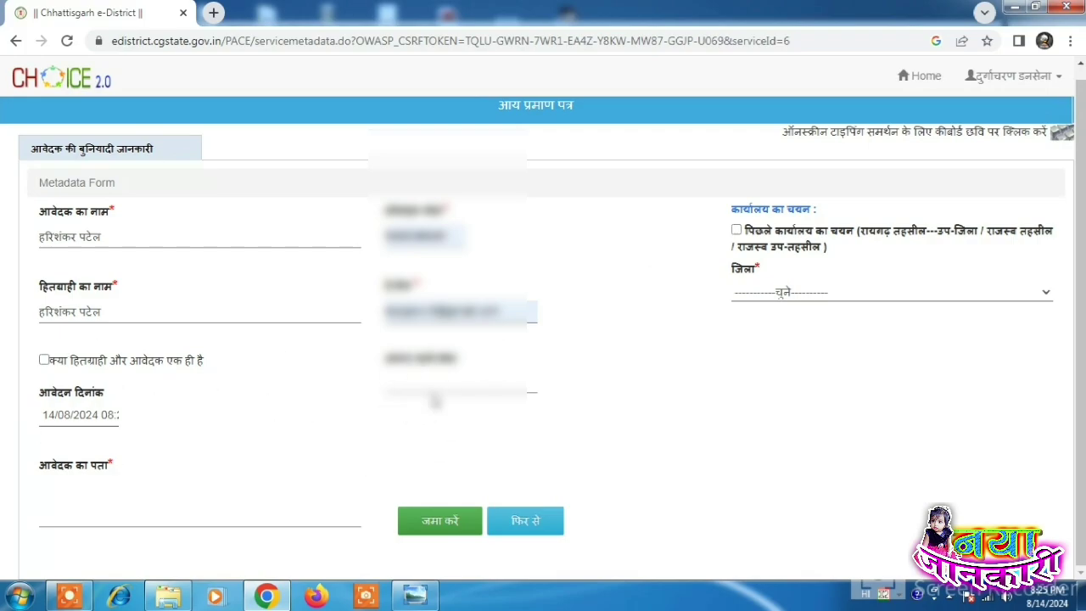
Step: Type the applicant's village, tehsil and district into the आवेदक का पता field
{"action": "left_click", "coordinate": [73, 500]}
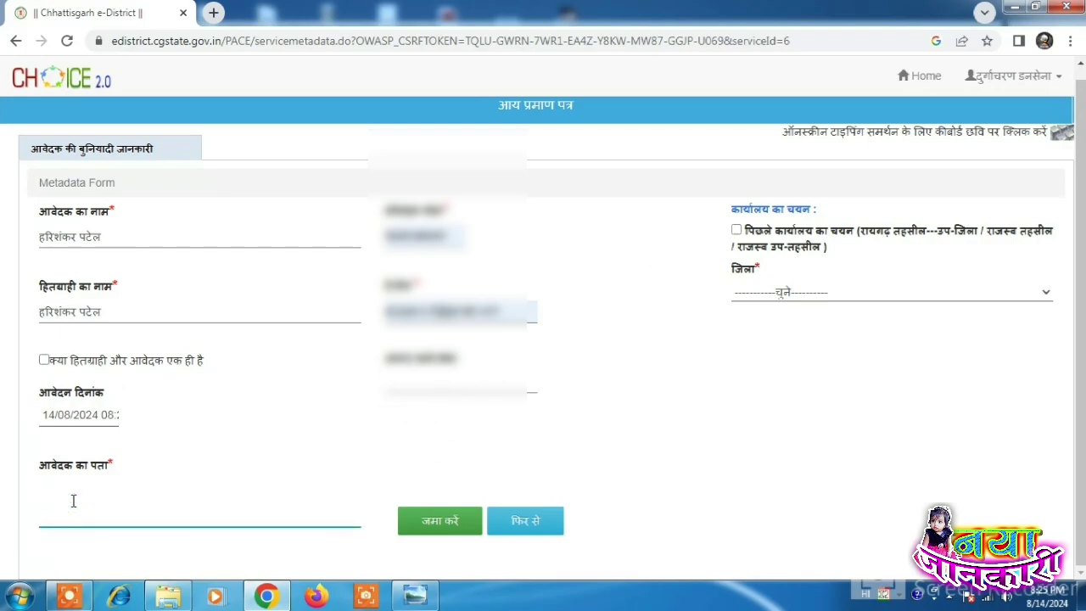
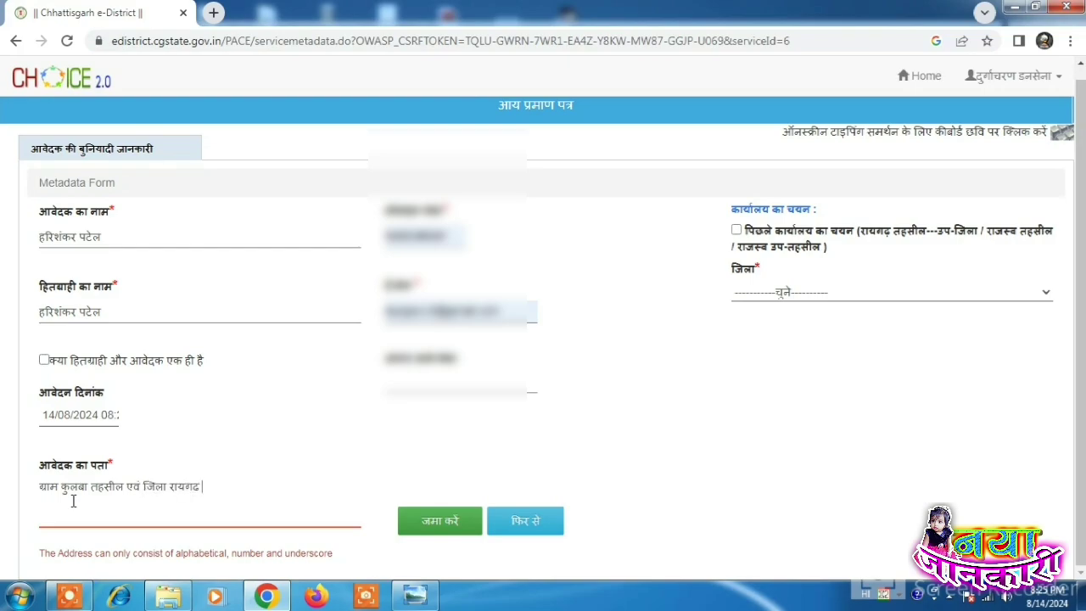
{"action": "left_click", "coordinate": [650, 407]}
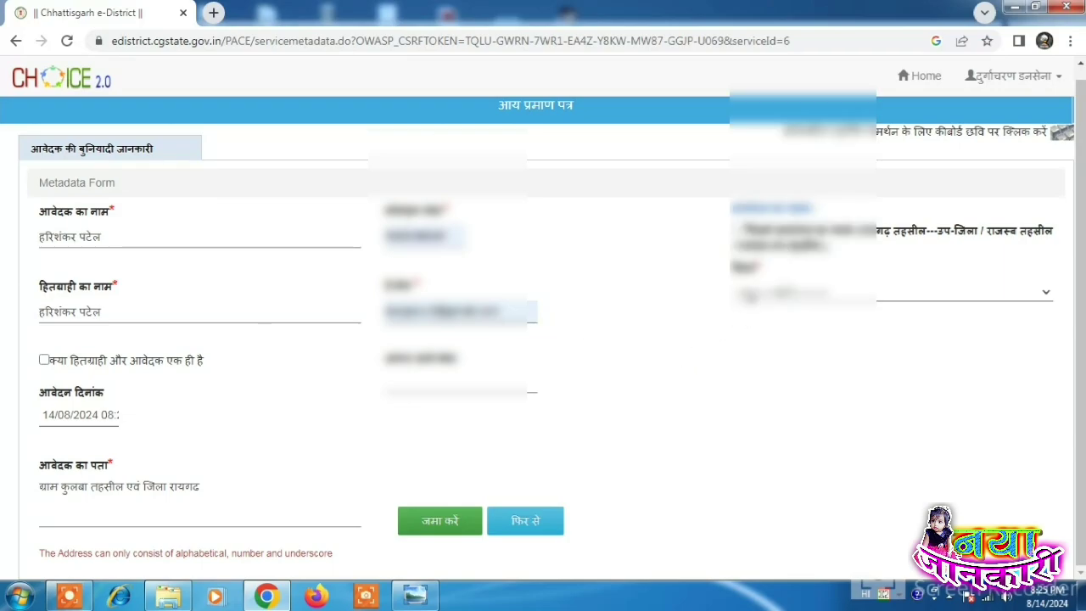
{"action": "left_click", "coordinate": [745, 296]}
Step: Choose district Raigarh, the revenue sub-tehsil office and the applicant's village, then submit with जमा करें
{"action": "key", "text": "Up"}
{"action": "key", "text": "Up"}
{"action": "key", "text": "Up"}
{"action": "key", "text": "Up"}
{"action": "key", "text": "Up"}
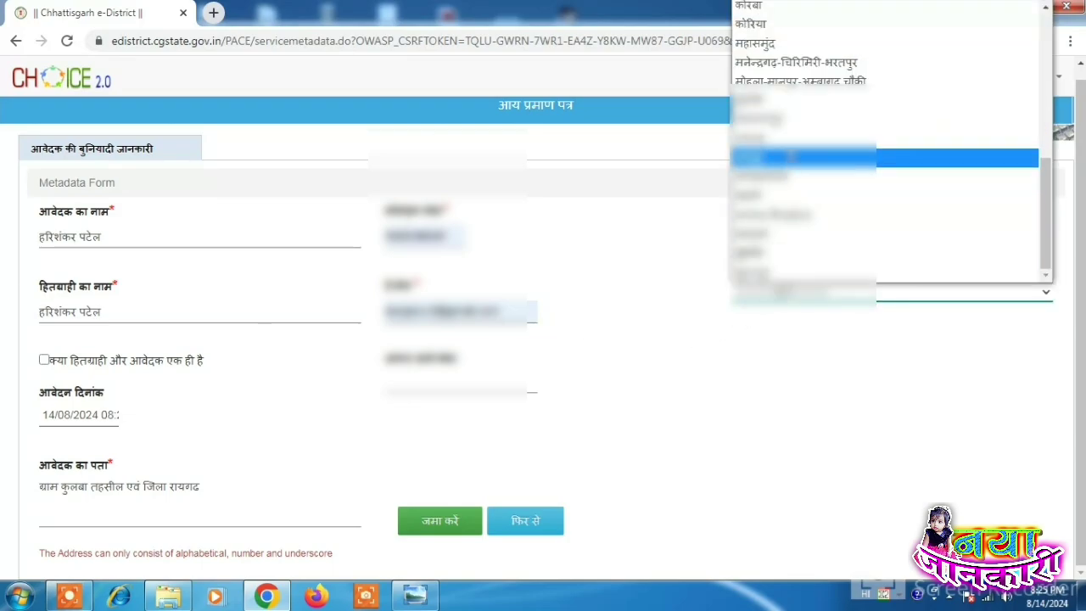
{"action": "key", "text": "Return"}
{"action": "left_click", "coordinate": [747, 335]}
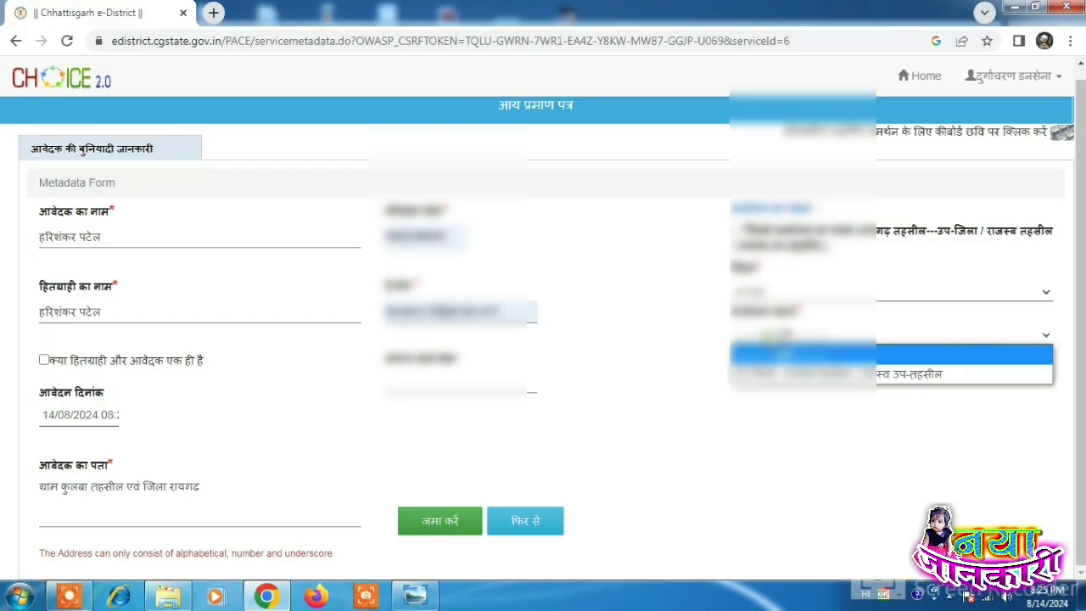
{"action": "left_click", "coordinate": [764, 374]}
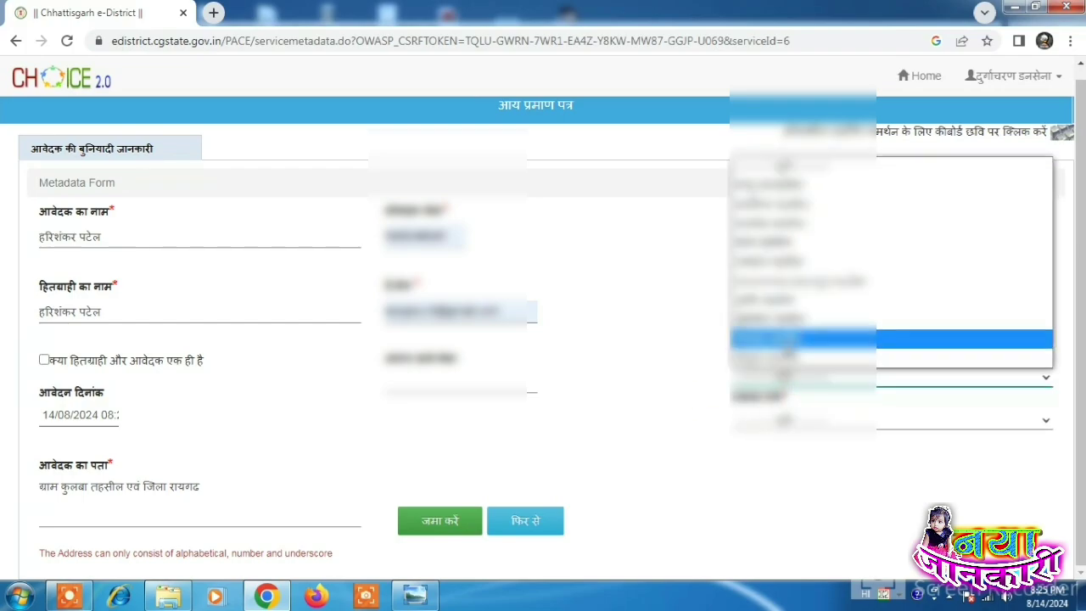
{"action": "left_click", "coordinate": [785, 341]}
{"action": "left_click", "coordinate": [776, 422]}
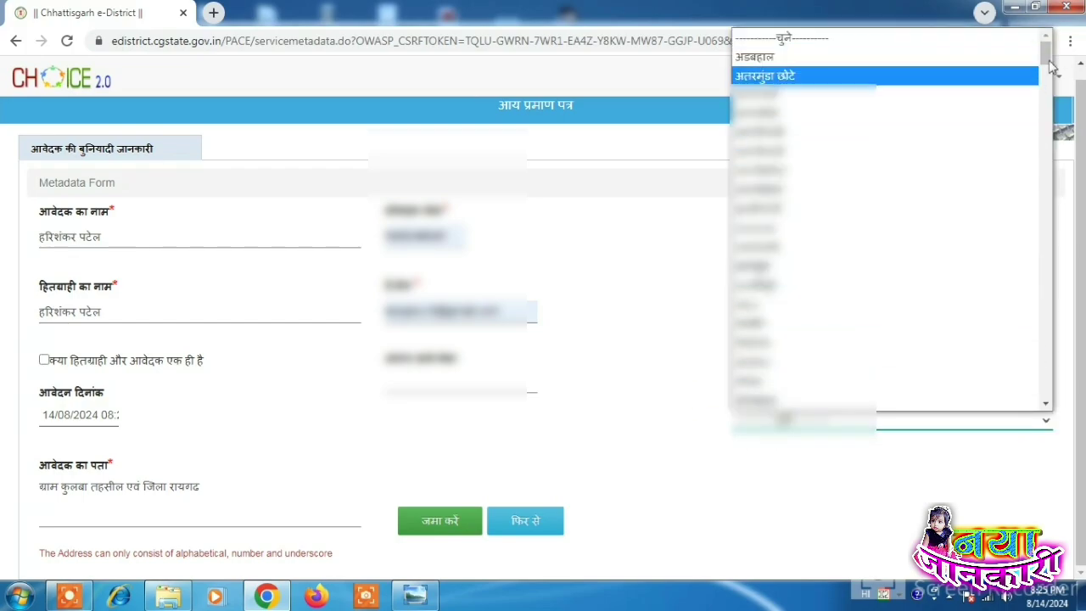
{"action": "left_click_drag", "start_coordinate": [1045, 53], "coordinate": [1055, 78]}
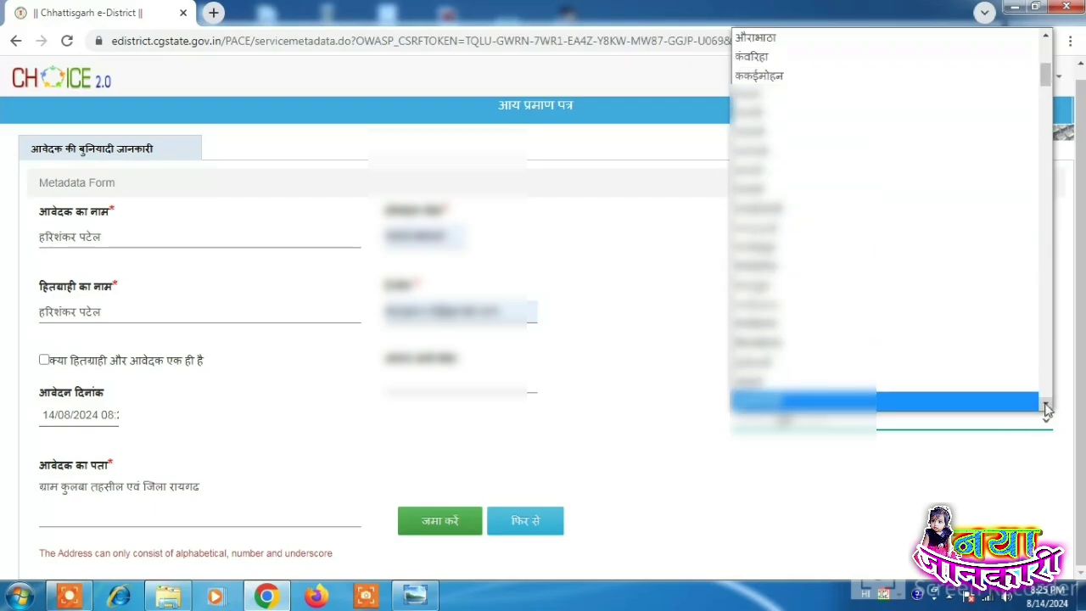
{"action": "scroll", "coordinate": [883, 356], "scroll_direction": "down", "scroll_amount": 3}
{"action": "left_click", "coordinate": [764, 357]}
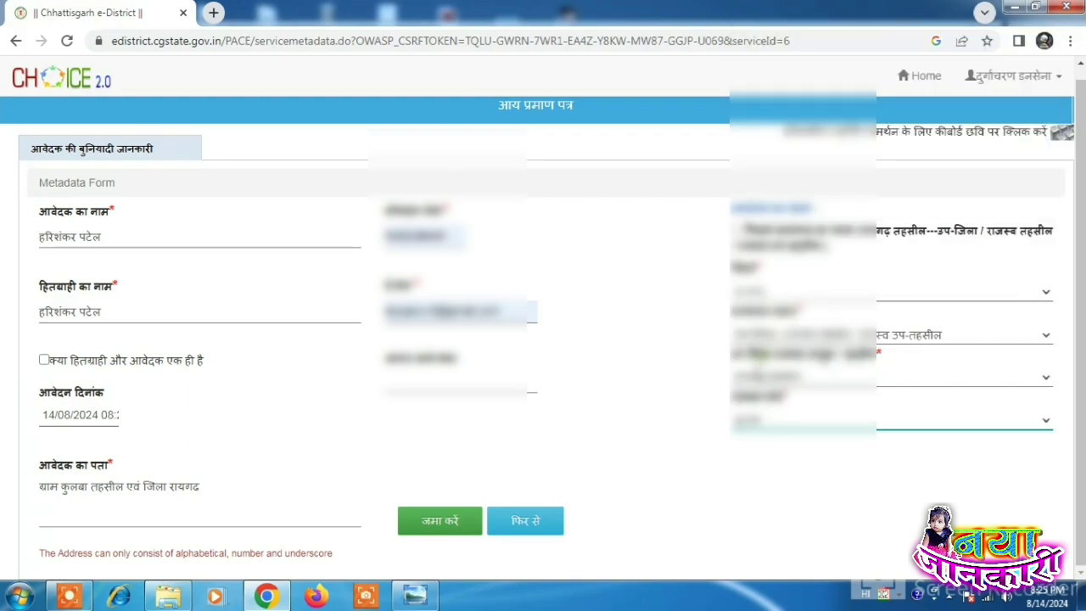
{"action": "left_click", "coordinate": [420, 537]}
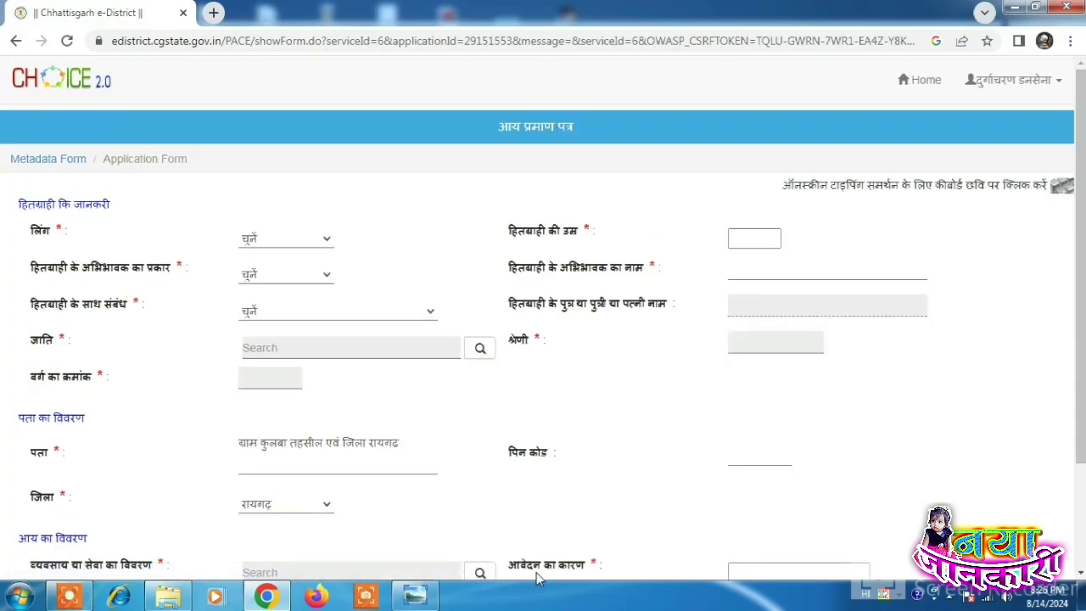
Step: Cross-check the Aadhaar image, then set the लिंग dropdown to महिला/Female
{"action": "left_click", "coordinate": [425, 595]}
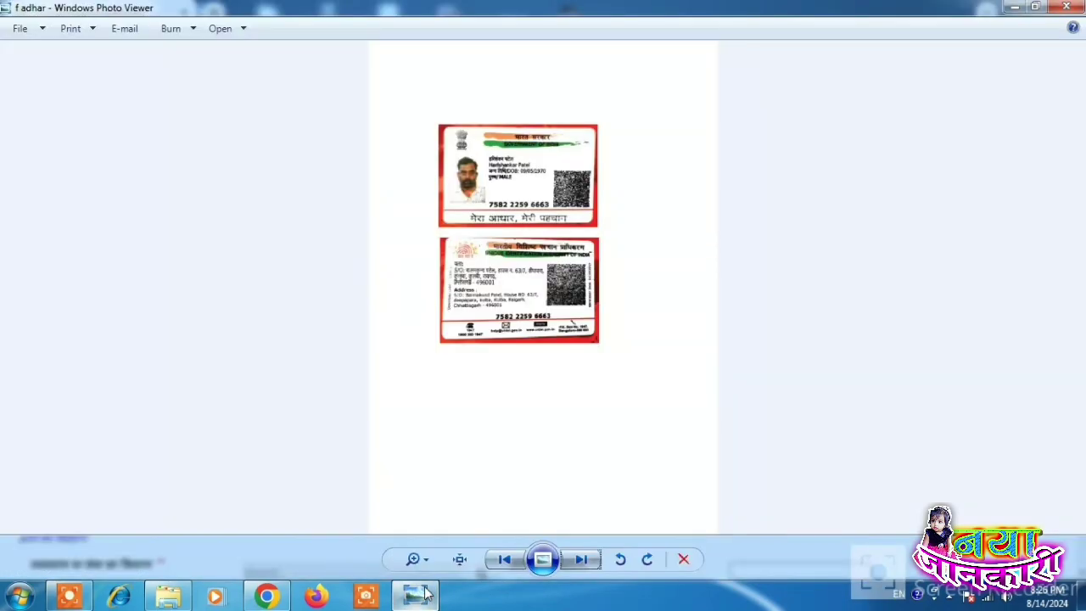
{"action": "left_click", "coordinate": [426, 594]}
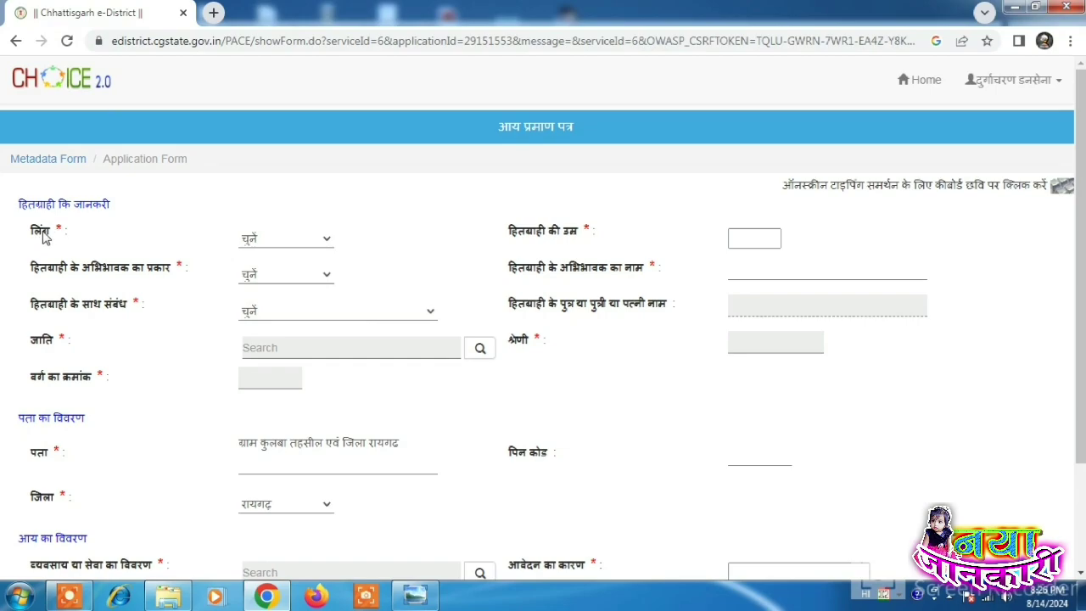
{"action": "left_click", "coordinate": [253, 241]}
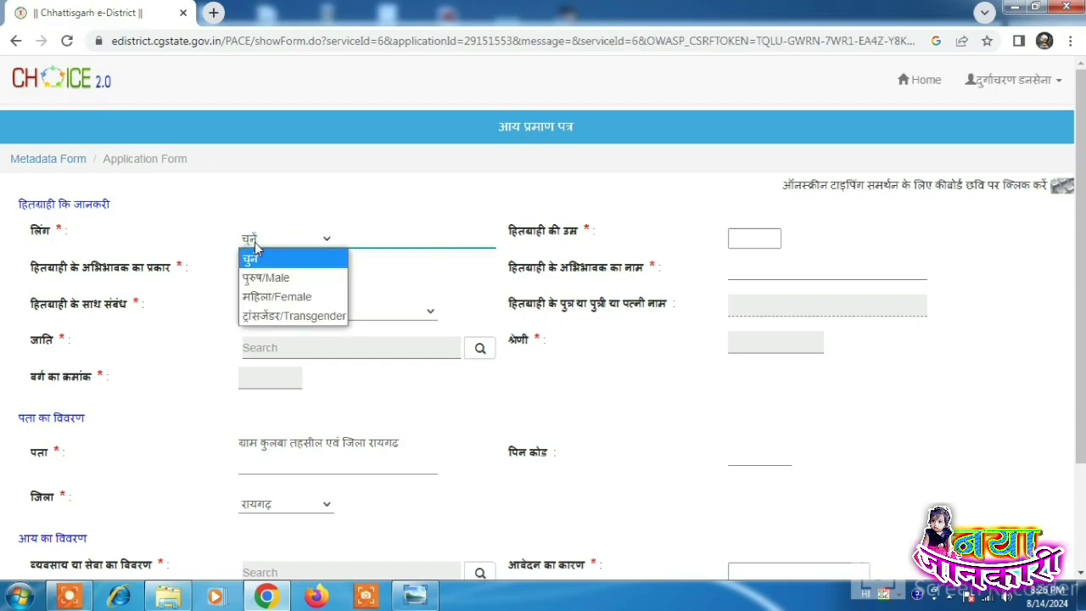
{"action": "left_click", "coordinate": [269, 299]}
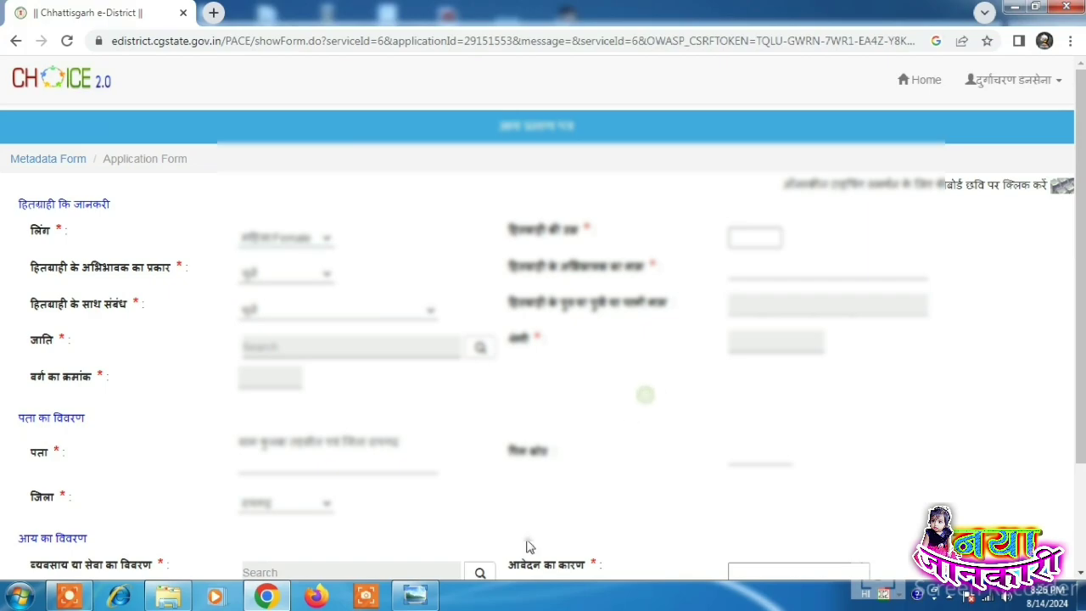
Step: Page through the Photo Viewer scans to the Aadhaar card, zoom in, and return to Chrome
{"action": "left_click", "coordinate": [415, 595]}
{"action": "left_click", "coordinate": [588, 567]}
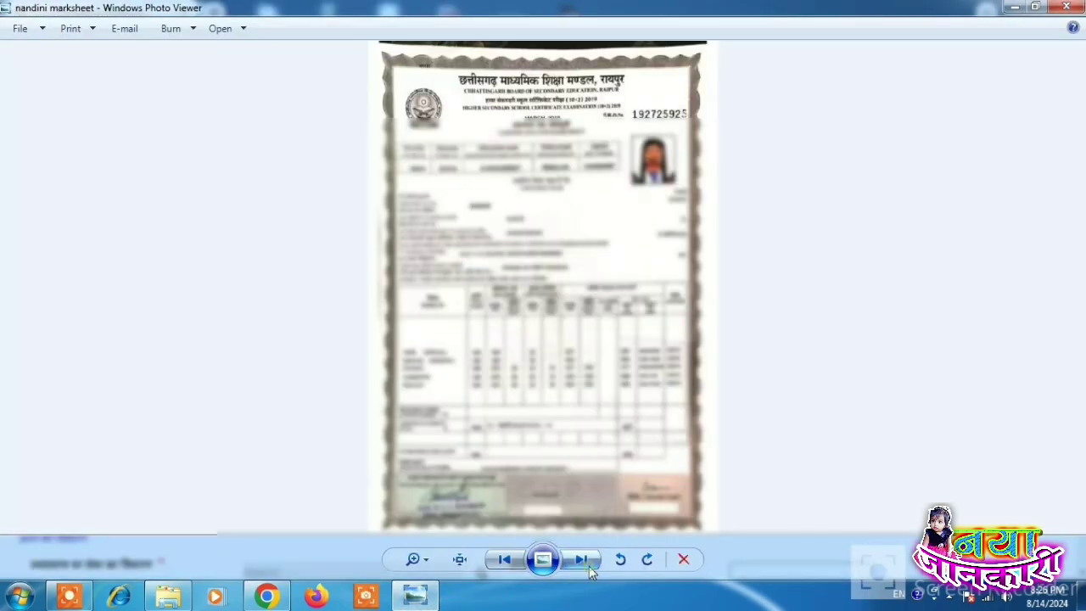
{"action": "left_click", "coordinate": [589, 567]}
{"action": "left_click", "coordinate": [589, 567]}
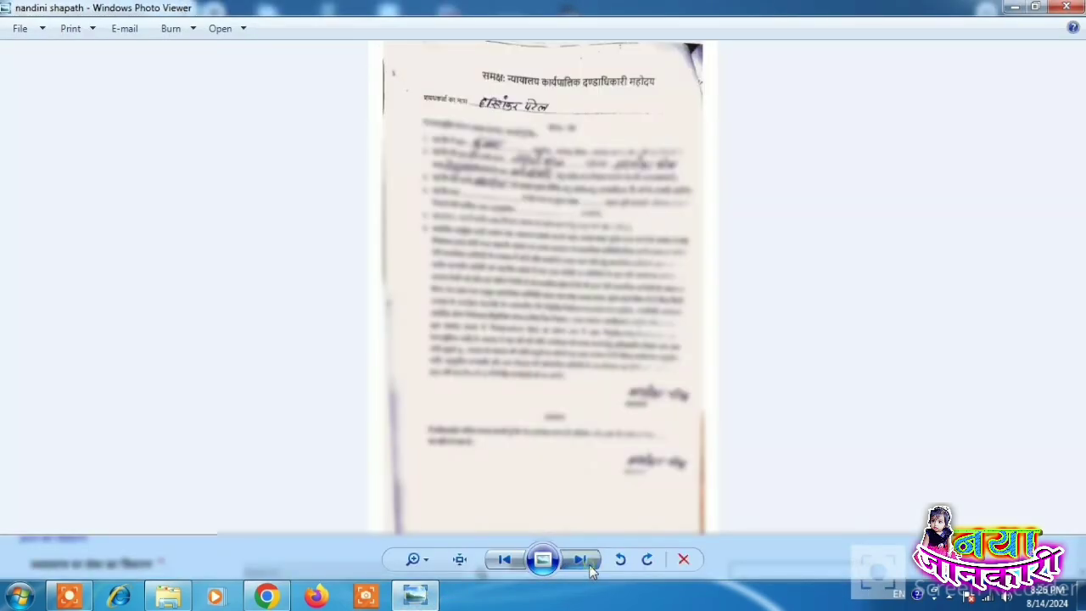
{"action": "left_click", "coordinate": [589, 567]}
{"action": "scroll", "coordinate": [544, 288], "scroll_direction": "up", "scroll_amount": 3}
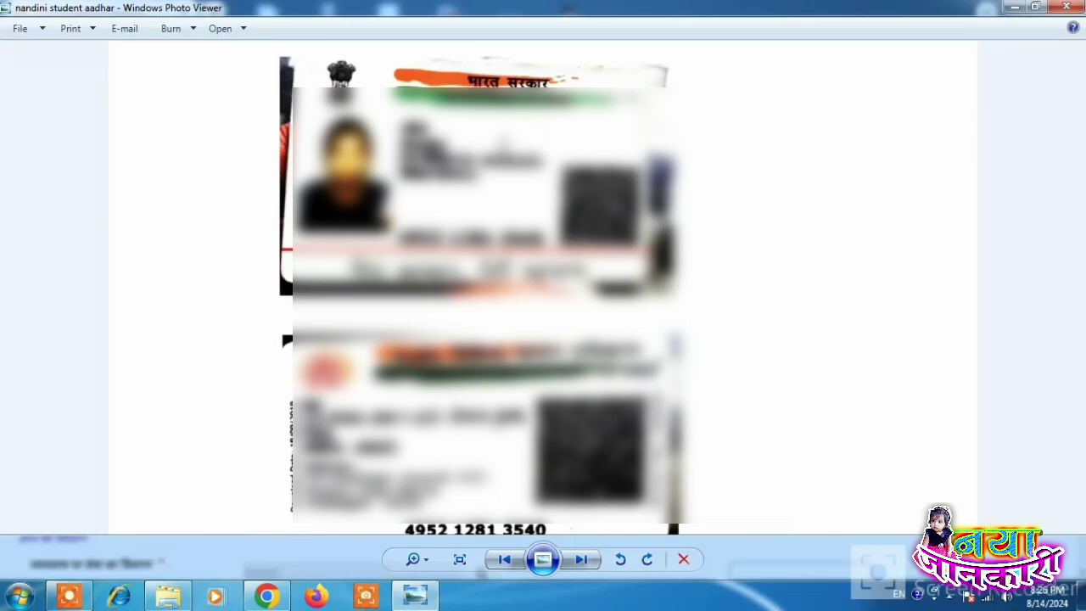
{"action": "scroll", "coordinate": [543, 289], "scroll_direction": "up", "scroll_amount": 1}
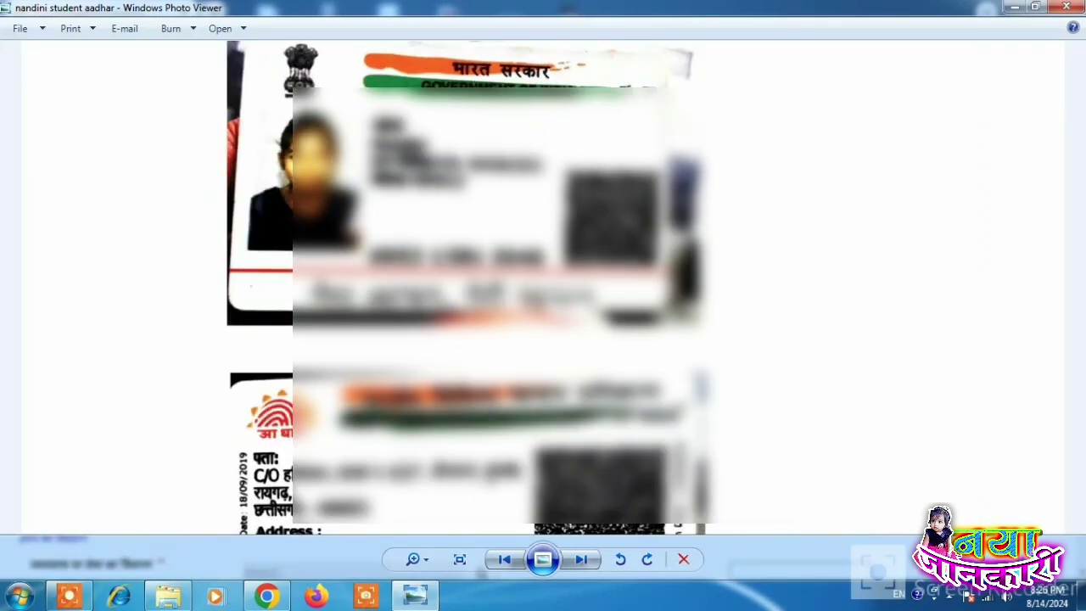
{"action": "left_click", "coordinate": [267, 598]}
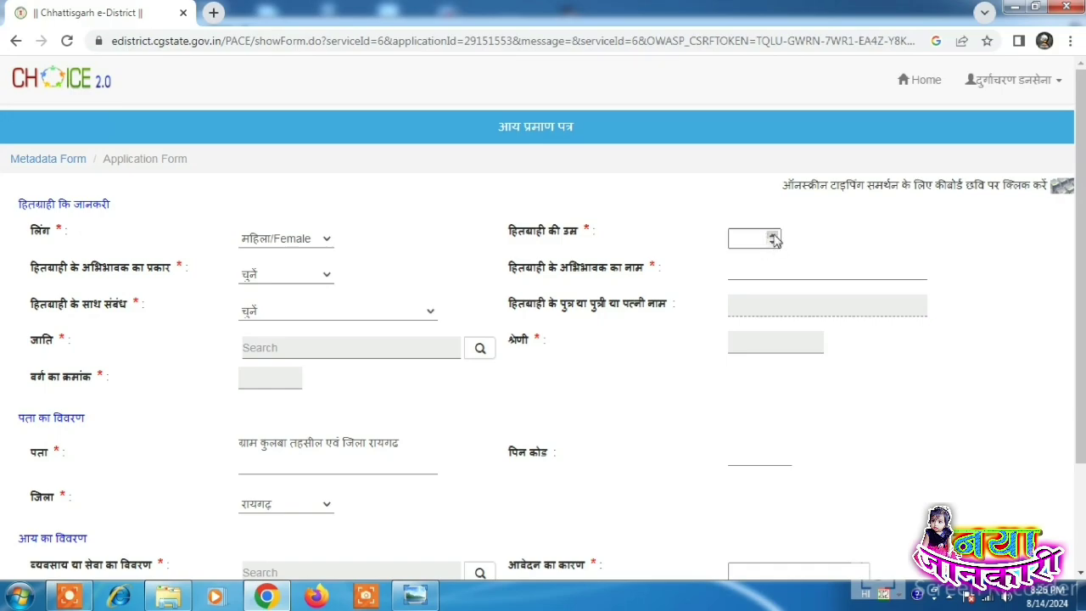
Step: Raise the applicant's age to 24 with the spinner
{"action": "left_click", "coordinate": [774, 237]}
{"action": "left_click_drag", "start_coordinate": [774, 237], "coordinate": [774, 237]}
{"action": "left_click", "coordinate": [255, 274]}
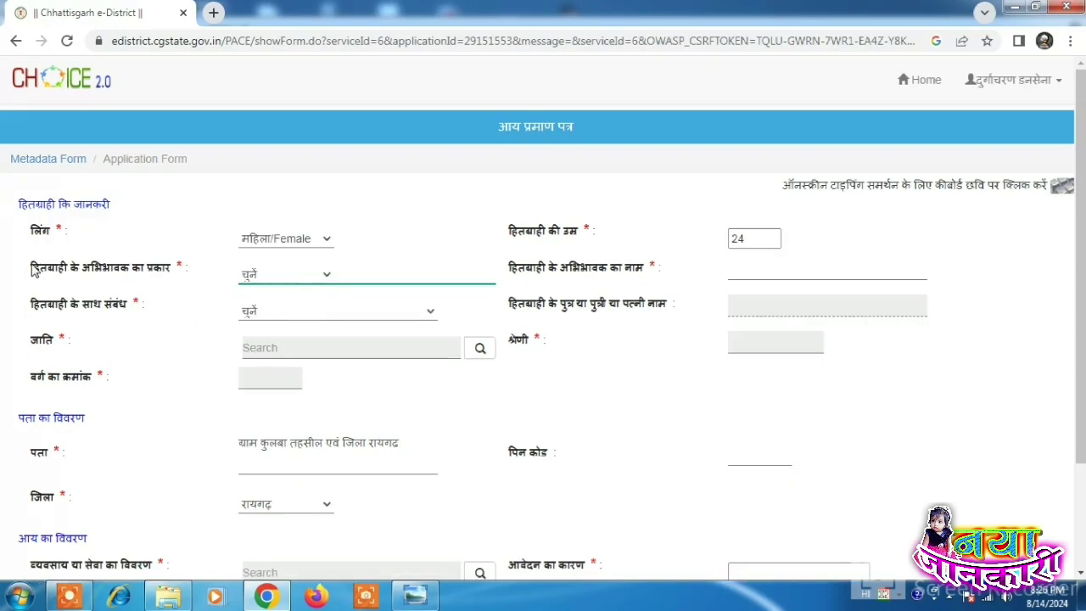
{"action": "left_click_drag", "start_coordinate": [31, 267], "coordinate": [175, 267]}
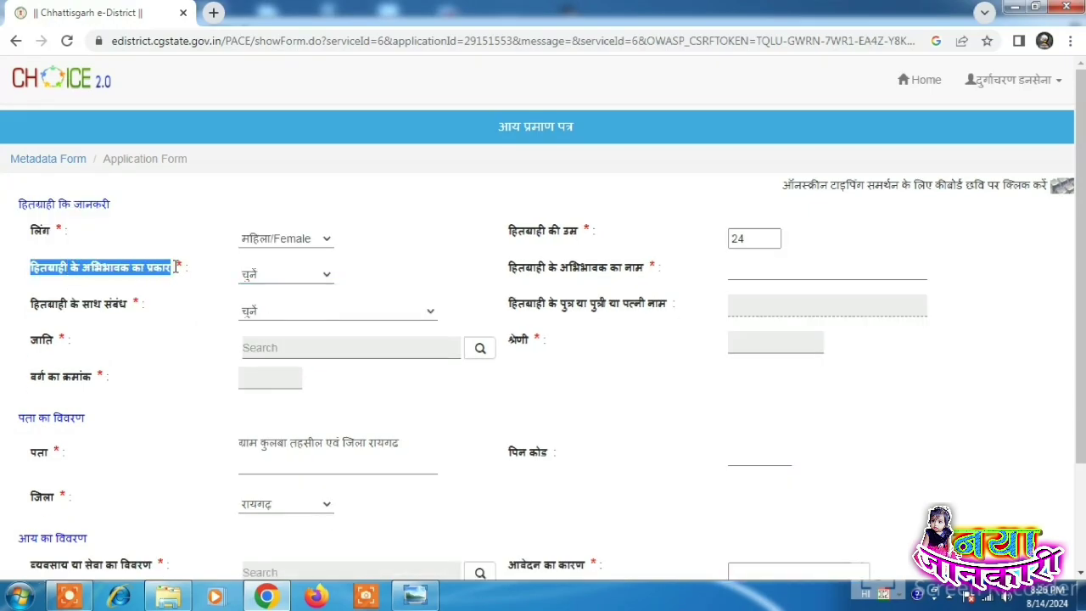
{"action": "left_click", "coordinate": [102, 280]}
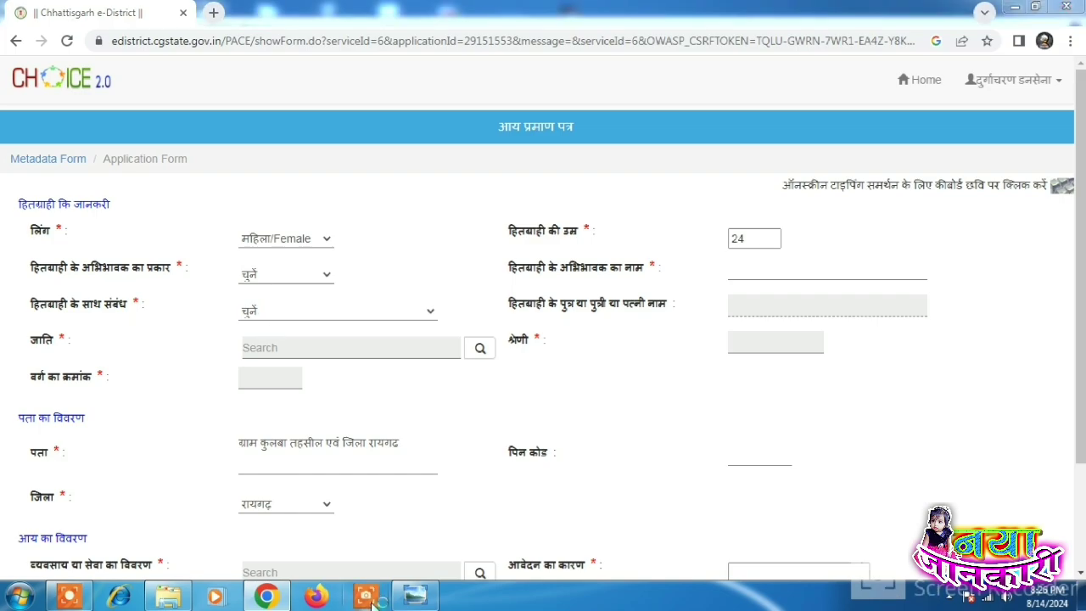
Step: Choose पिता as the guardian type and enter the father's name
{"action": "left_click", "coordinate": [69, 597]}
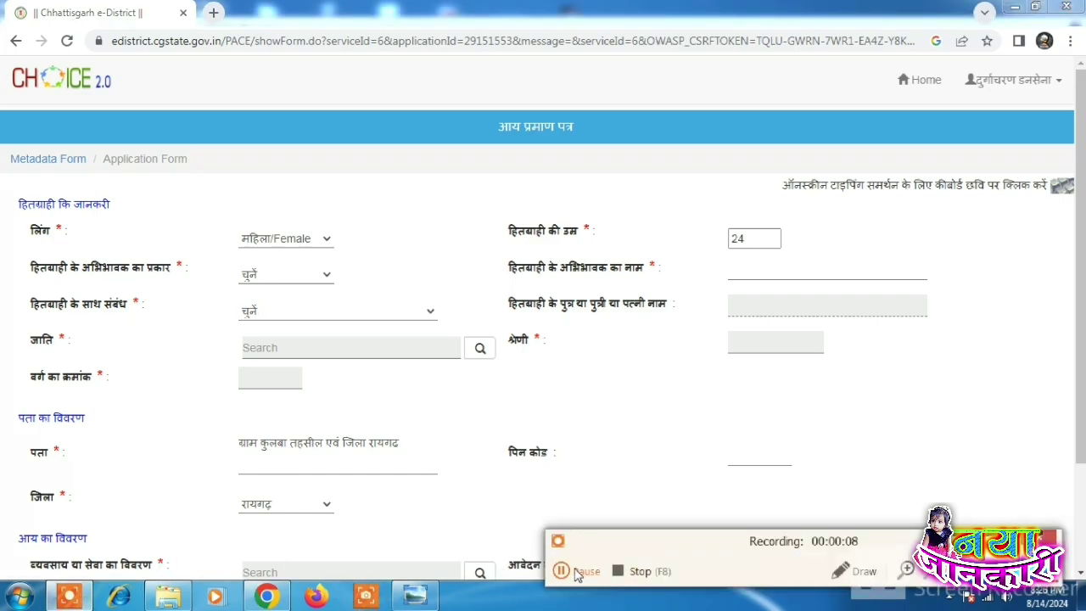
{"action": "left_click", "coordinate": [562, 571]}
{"action": "left_click", "coordinate": [562, 571]}
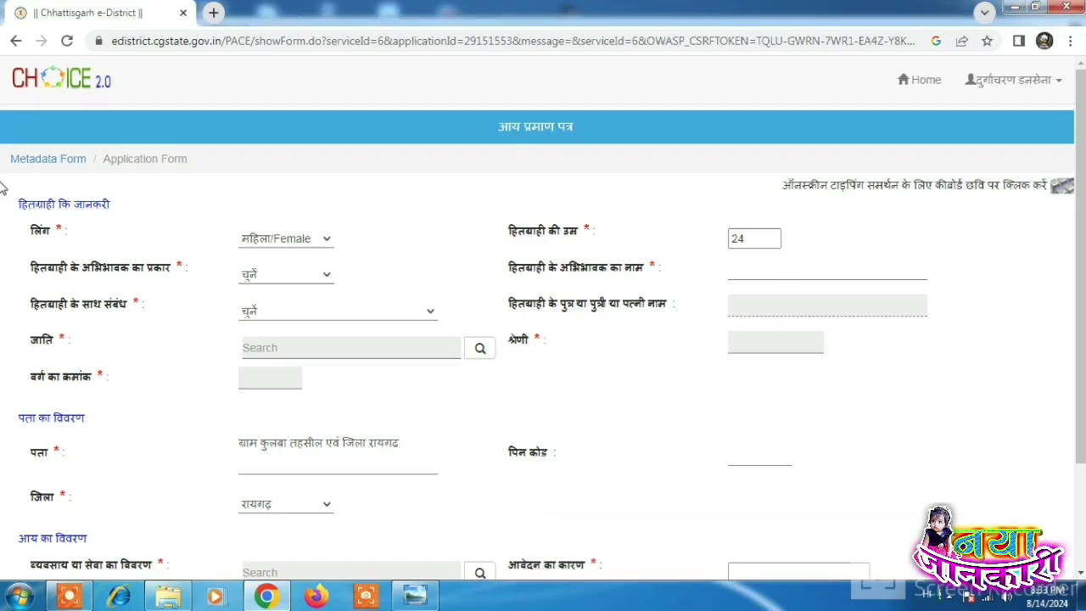
{"action": "left_click_drag", "start_coordinate": [49, 270], "coordinate": [165, 272]}
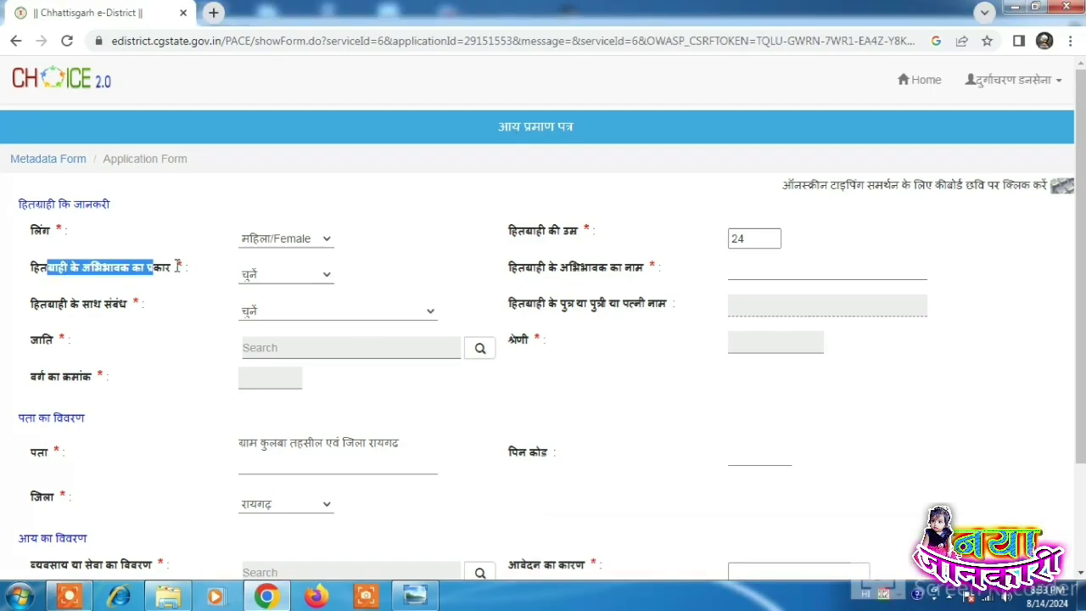
{"action": "left_click", "coordinate": [254, 274]}
{"action": "left_click", "coordinate": [254, 314]}
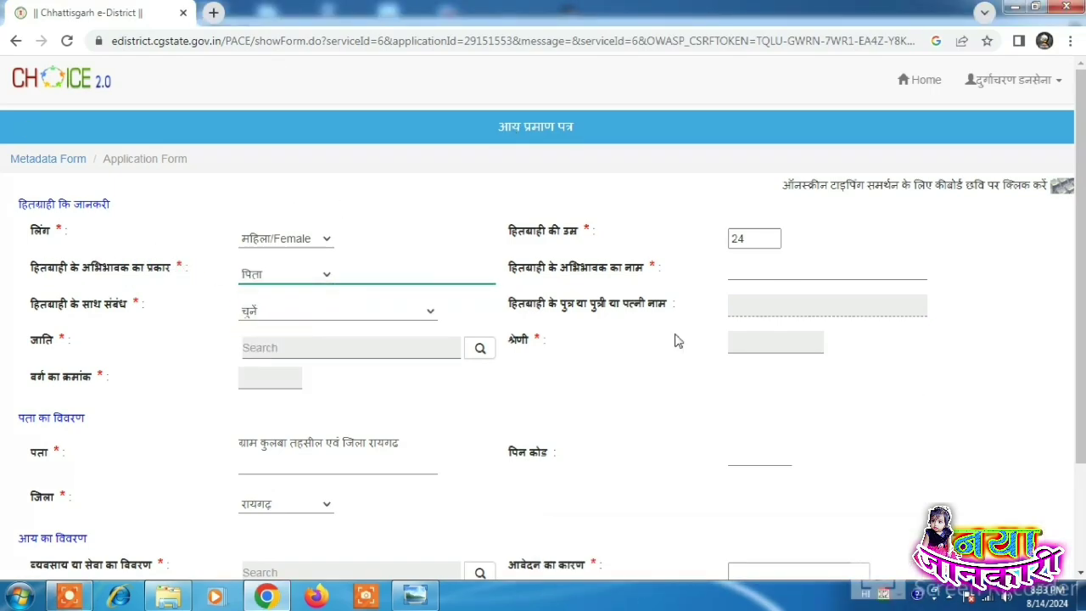
{"action": "left_click", "coordinate": [767, 270]}
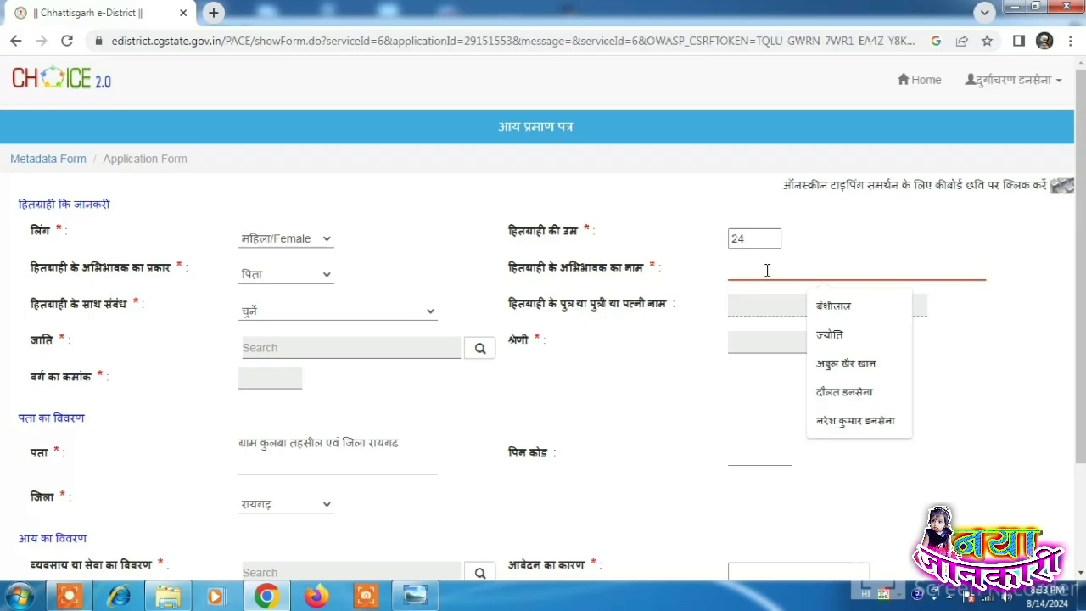
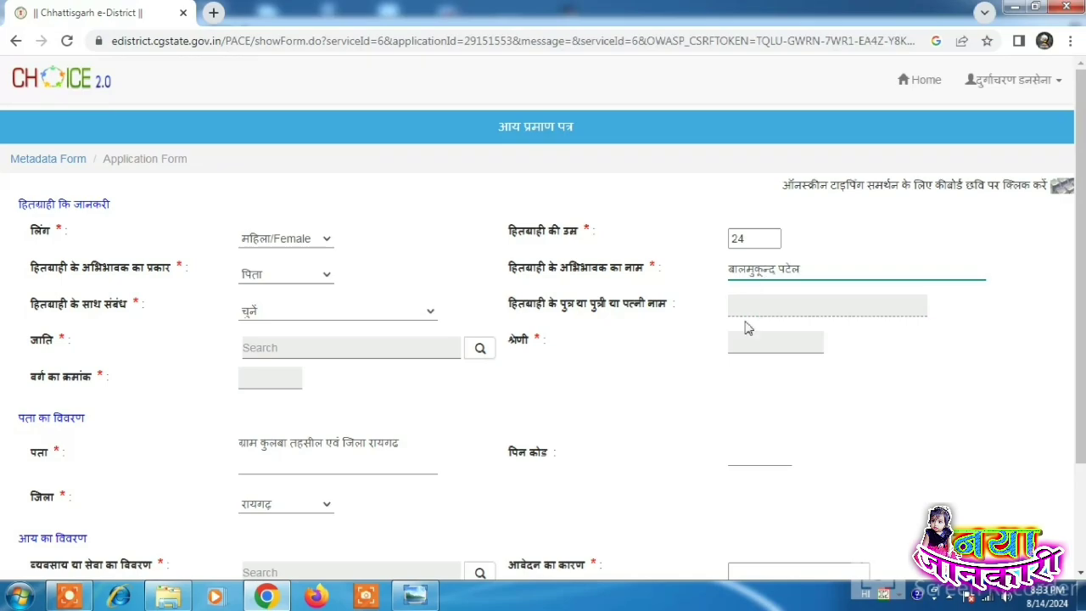
{"action": "left_click", "coordinate": [730, 333]}
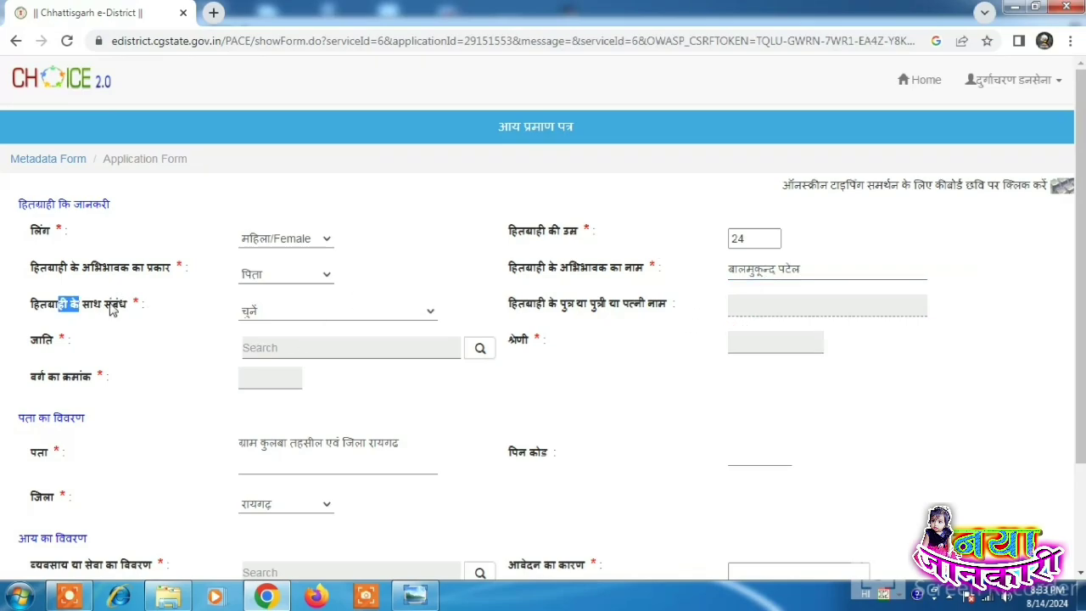
Step: Set the relationship to पुत्री and type the daughter's name
{"action": "left_click", "coordinate": [277, 310]}
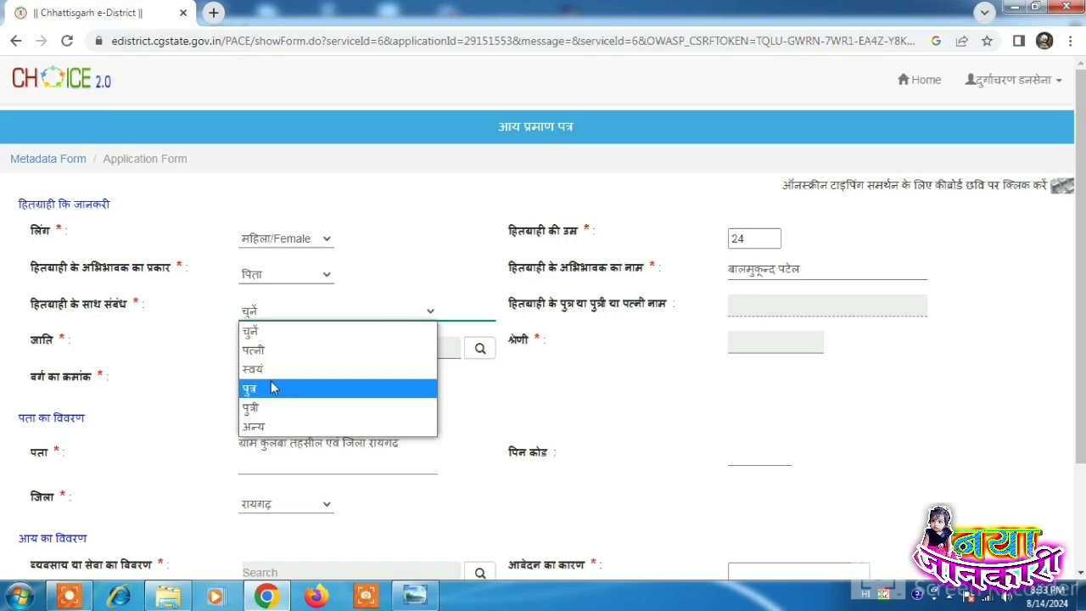
{"action": "left_click", "coordinate": [272, 408]}
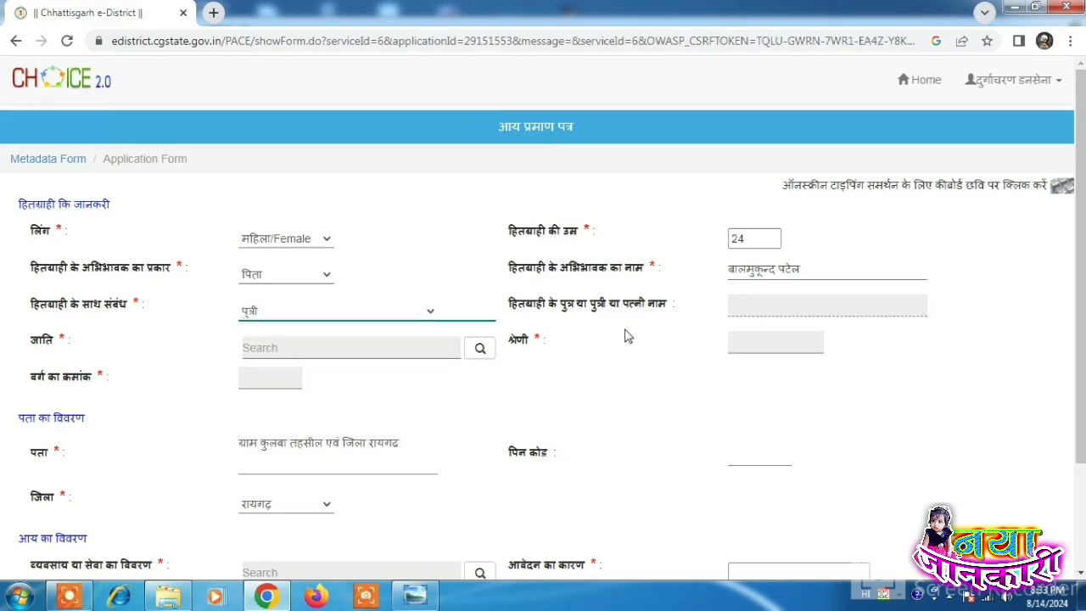
{"action": "left_click", "coordinate": [775, 309]}
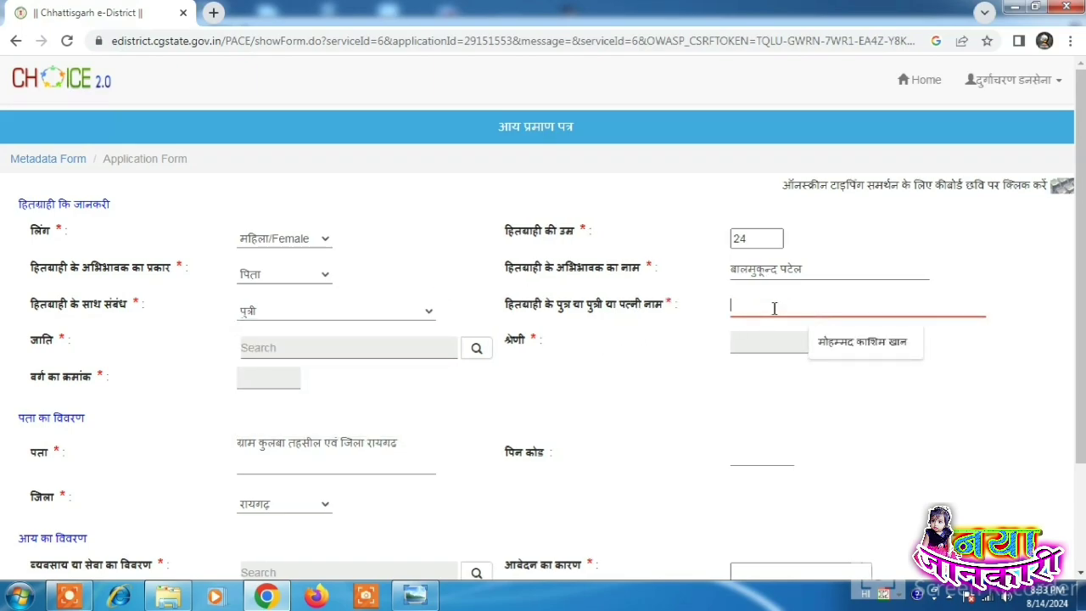
{"action": "type", "text": "नंदिनी"}
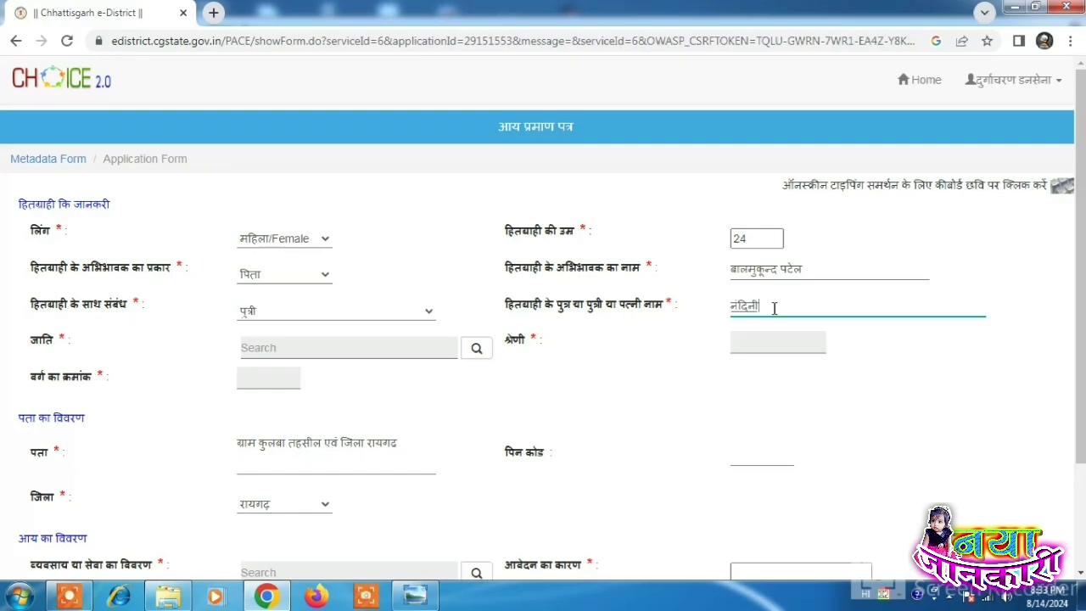
{"action": "left_click", "coordinate": [665, 398]}
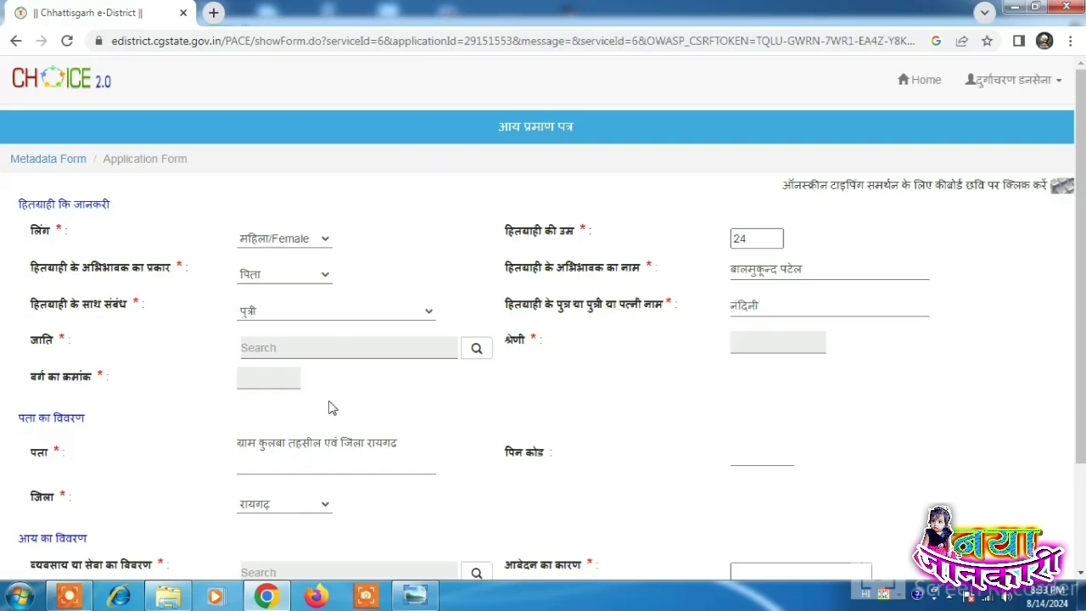
Step: Search the caste list for अध and pick अधरिया, auto-filling category अन्य पिछड़ा वर्ग and class 62
{"action": "left_click", "coordinate": [477, 351]}
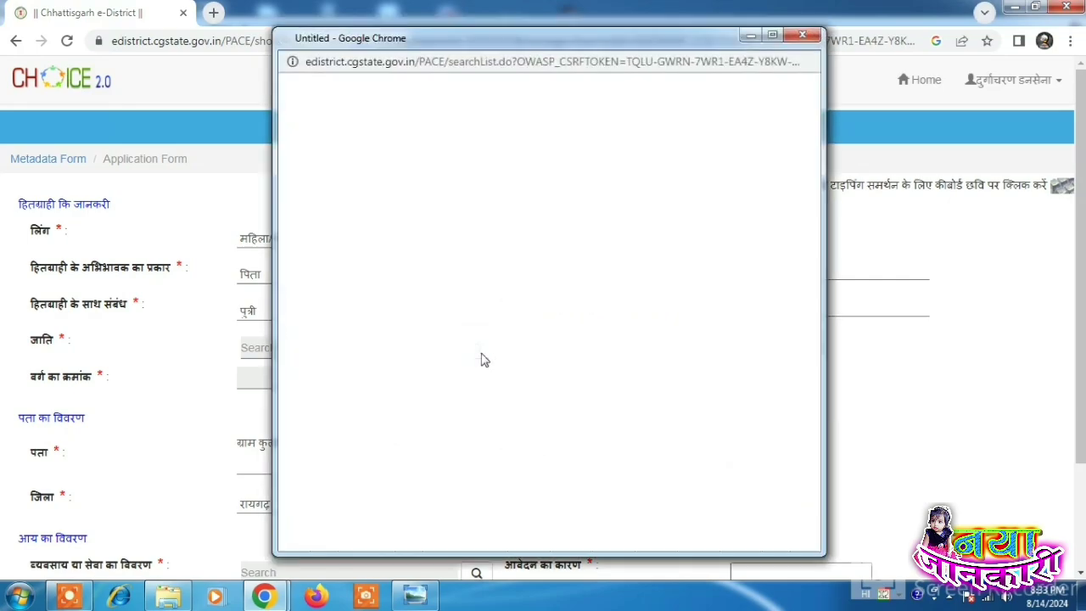
{"action": "left_click", "coordinate": [803, 35]}
{"action": "left_click_drag", "start_coordinate": [12, 359], "coordinate": [108, 352]}
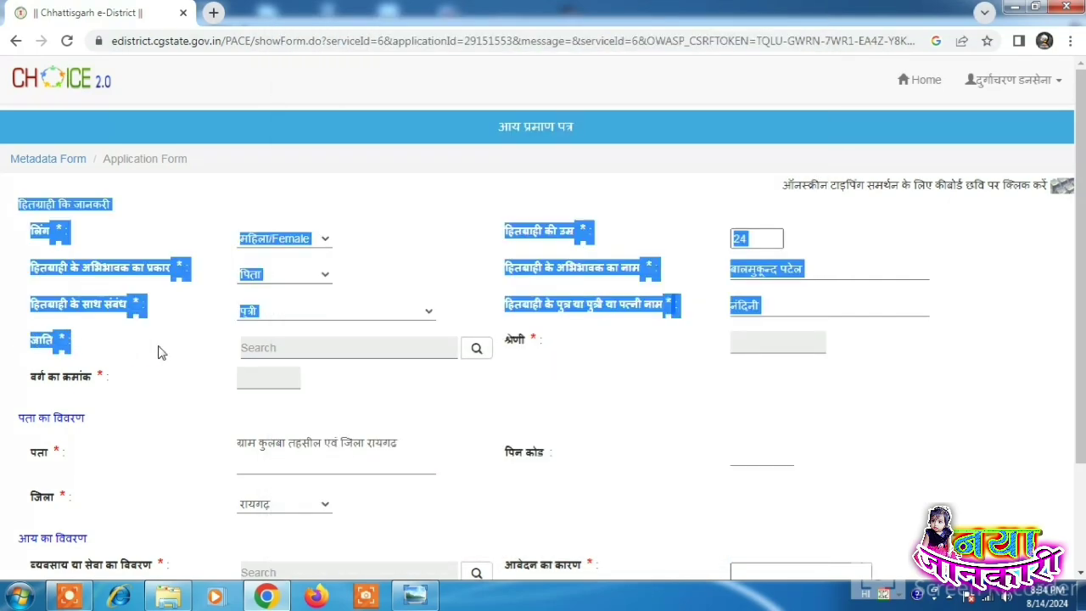
{"action": "left_click", "coordinate": [203, 350]}
{"action": "left_click", "coordinate": [476, 351]}
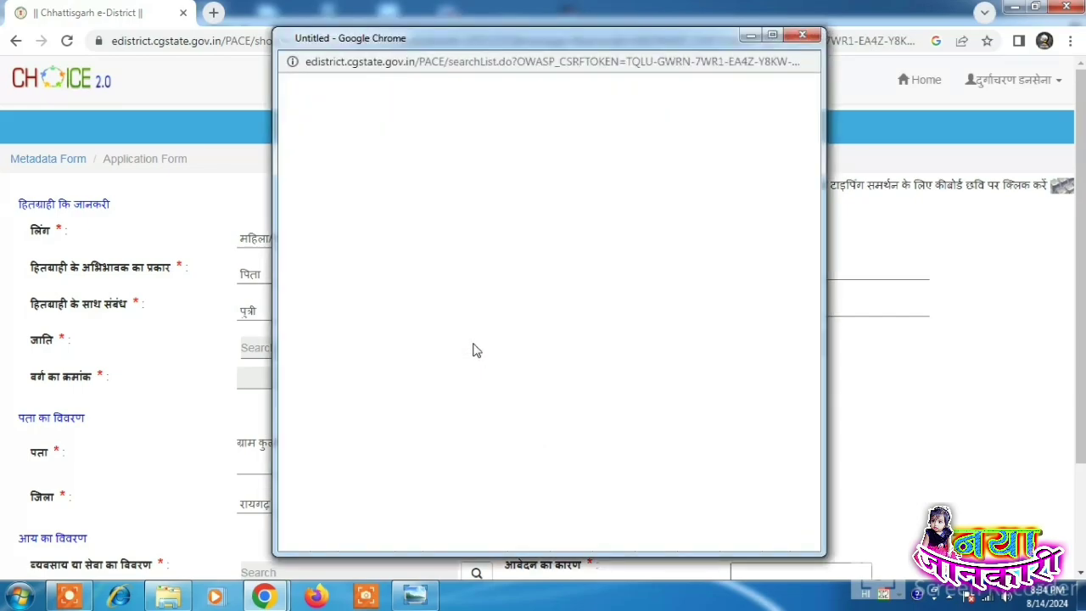
{"action": "left_click", "coordinate": [549, 111]}
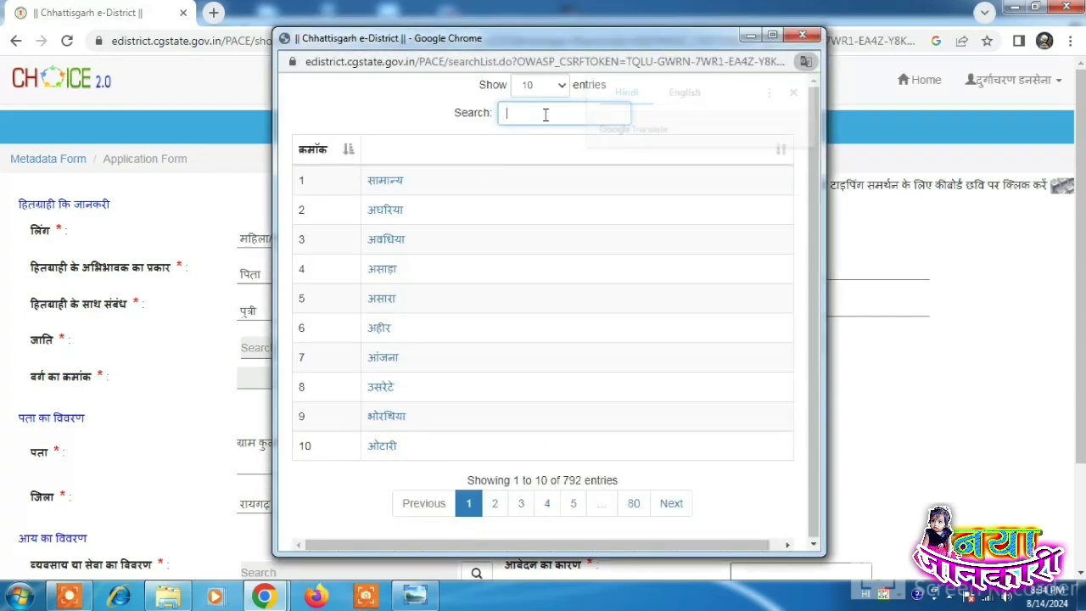
{"action": "type", "text": "अध"}
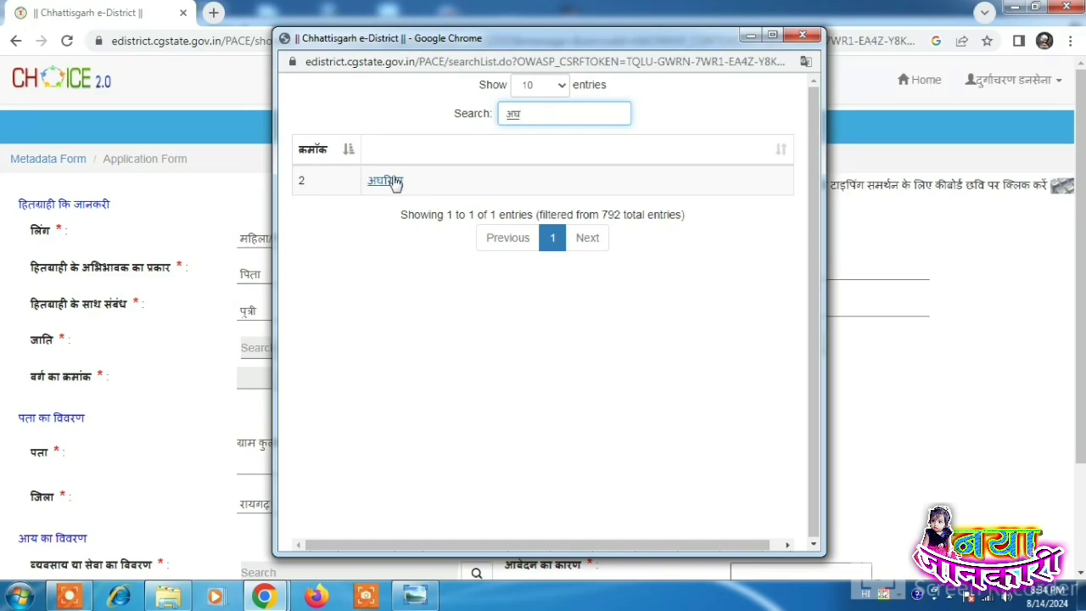
{"action": "left_click", "coordinate": [387, 180]}
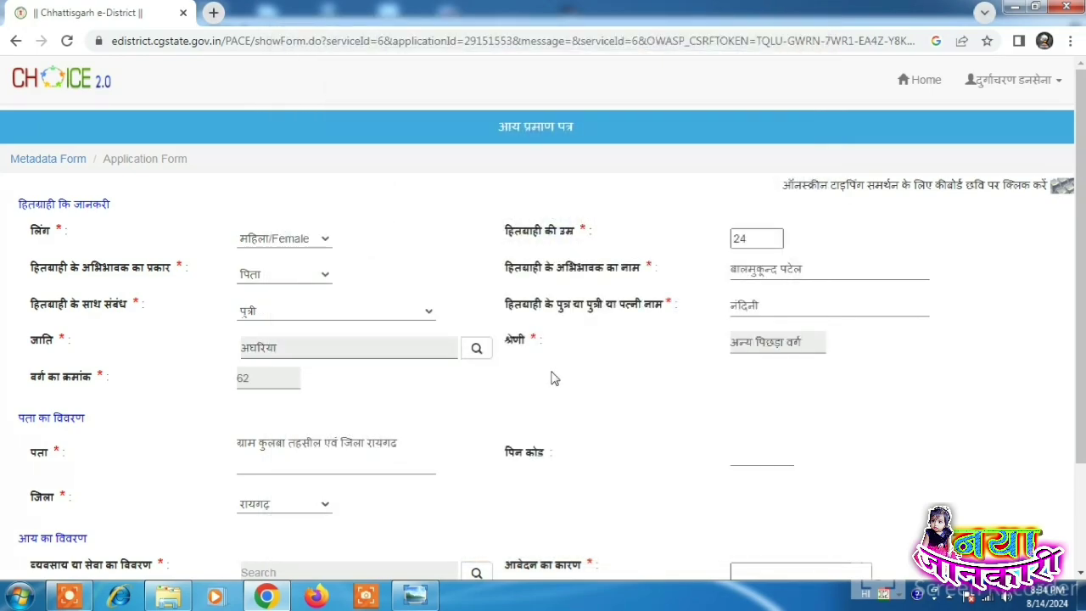
{"action": "scroll", "coordinate": [679, 379], "scroll_direction": "down", "scroll_amount": 1}
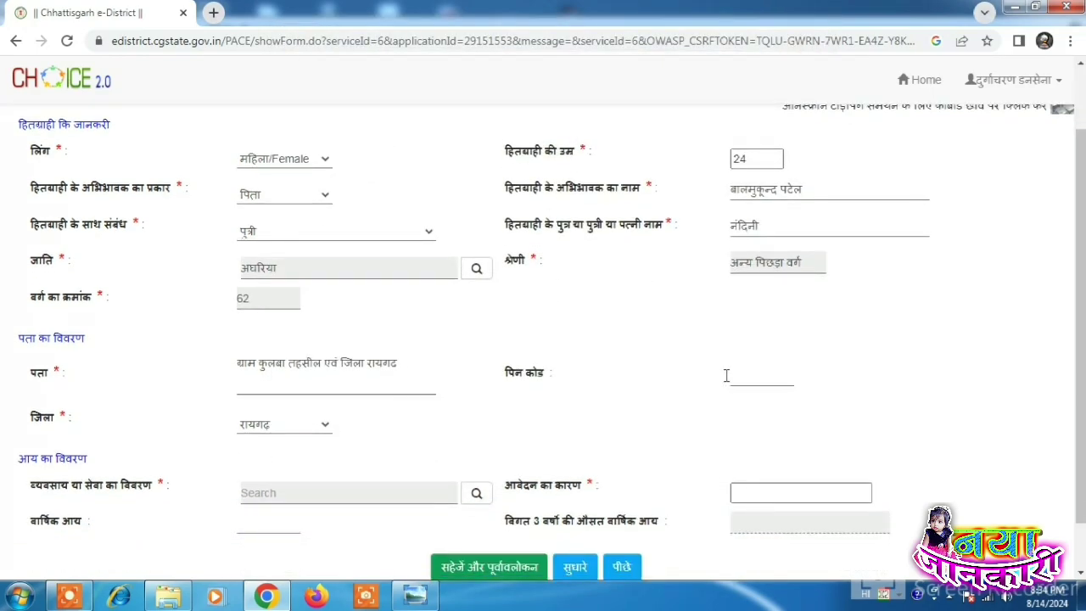
Step: Fill in the pin code 496001
{"action": "left_click_drag", "start_coordinate": [57, 374], "coordinate": [363, 361]}
{"action": "left_click", "coordinate": [412, 367]}
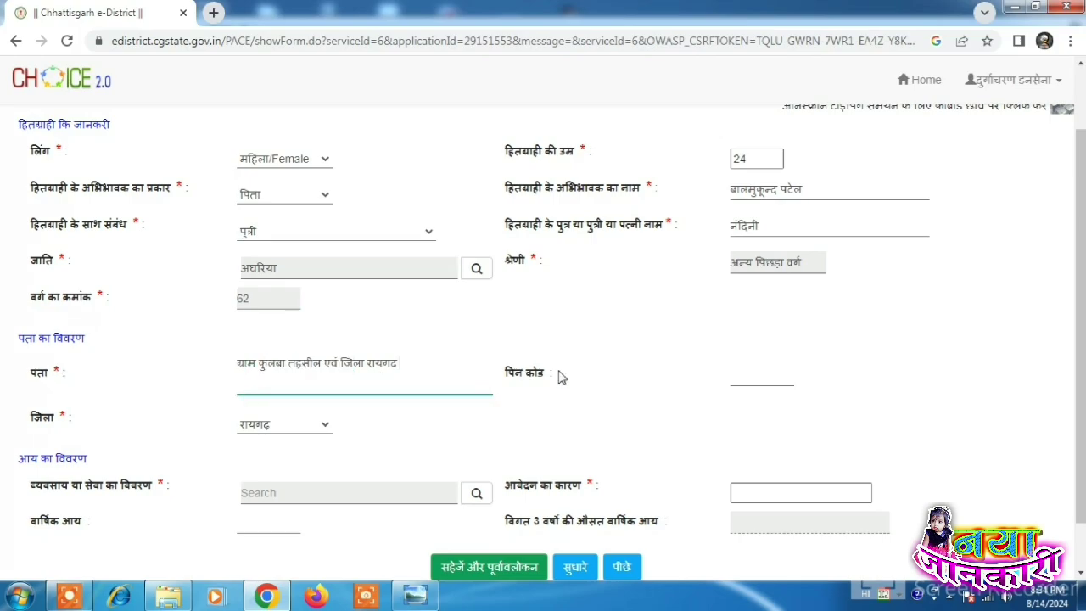
{"action": "left_click", "coordinate": [750, 376]}
{"action": "left_click", "coordinate": [770, 412]}
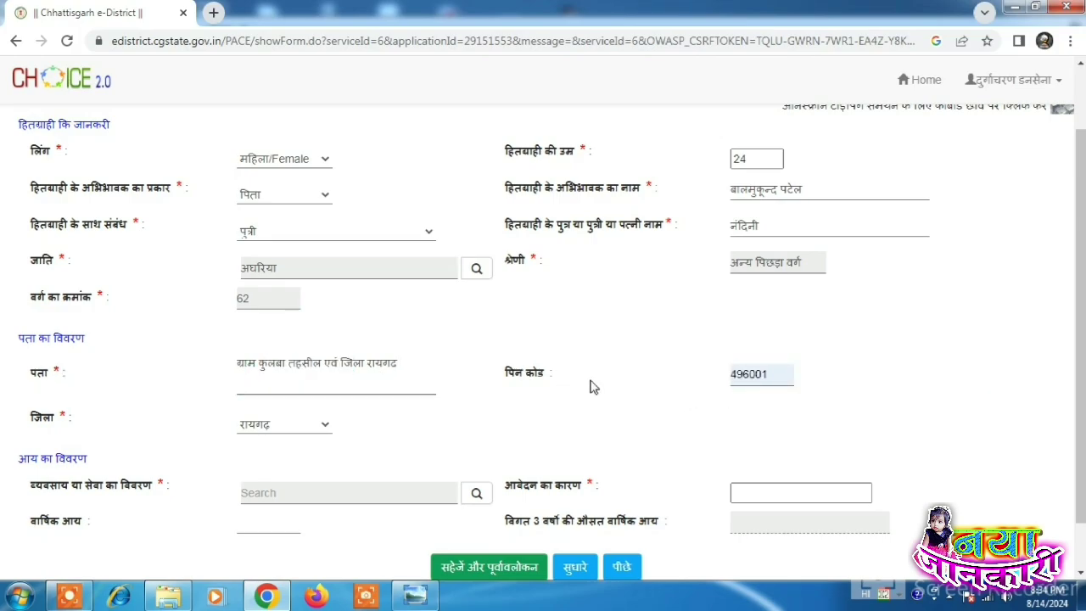
{"action": "scroll", "coordinate": [356, 437], "scroll_direction": "down", "scroll_amount": 1}
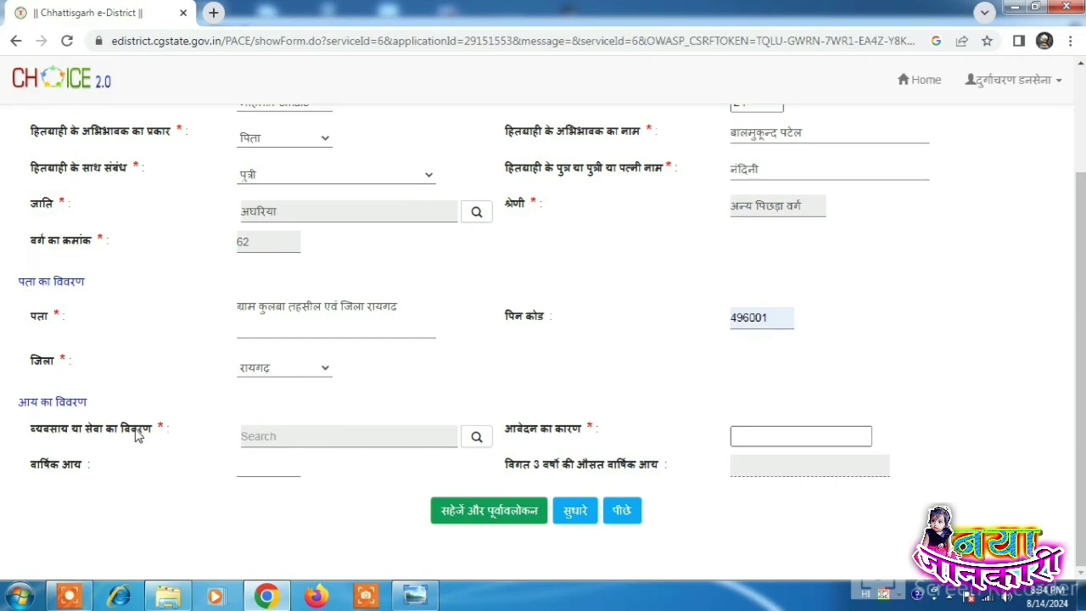
Step: Set occupation to कृषि एवं मत्स्य श्रमिक निर्वाह and application reason to शिक्षा हेतु
{"action": "left_click_drag", "start_coordinate": [139, 435], "coordinate": [359, 407]}
{"action": "left_click", "coordinate": [476, 436]}
{"action": "left_click", "coordinate": [558, 115]}
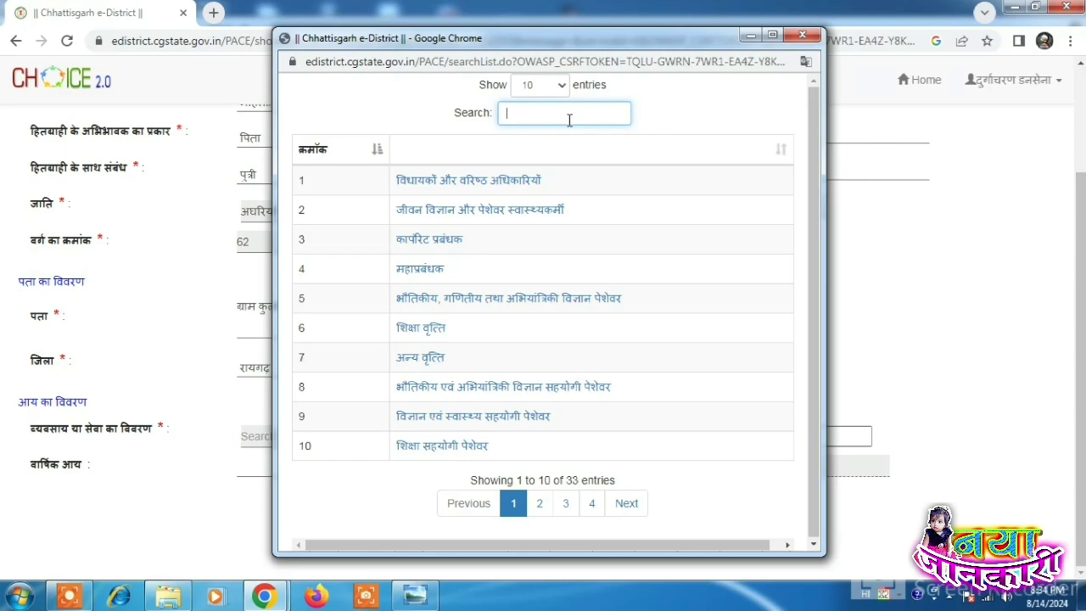
{"action": "type", "text": "घ"}
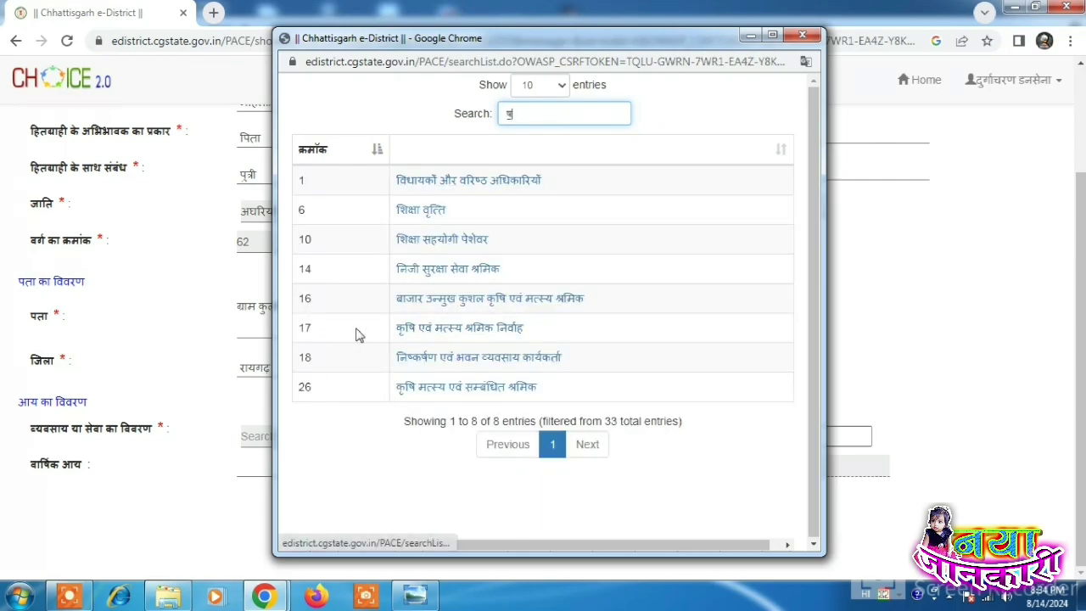
{"action": "left_click", "coordinate": [453, 329]}
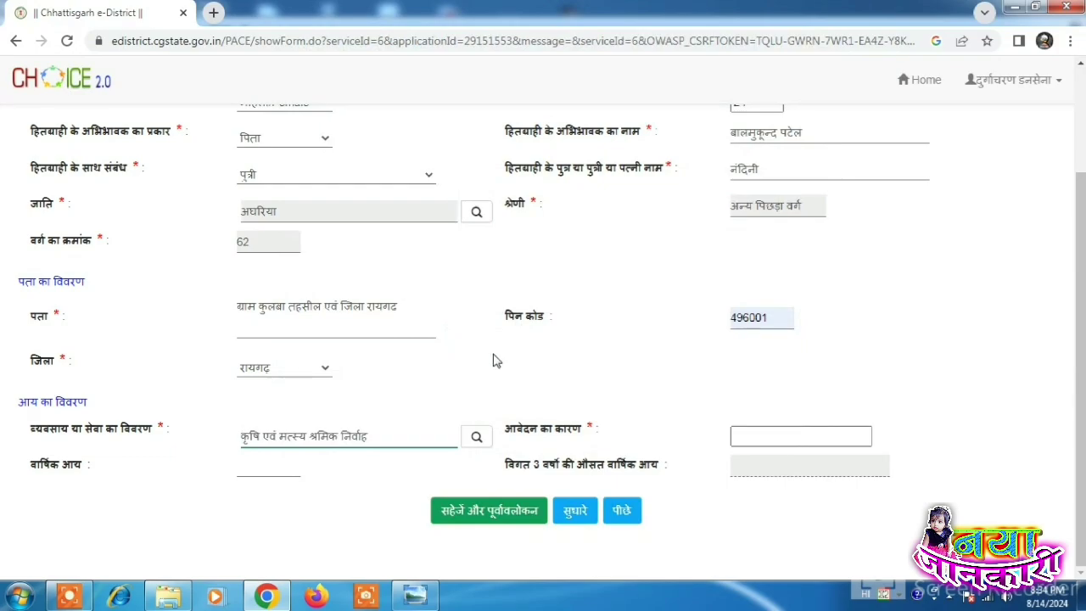
{"action": "left_click", "coordinate": [757, 438]}
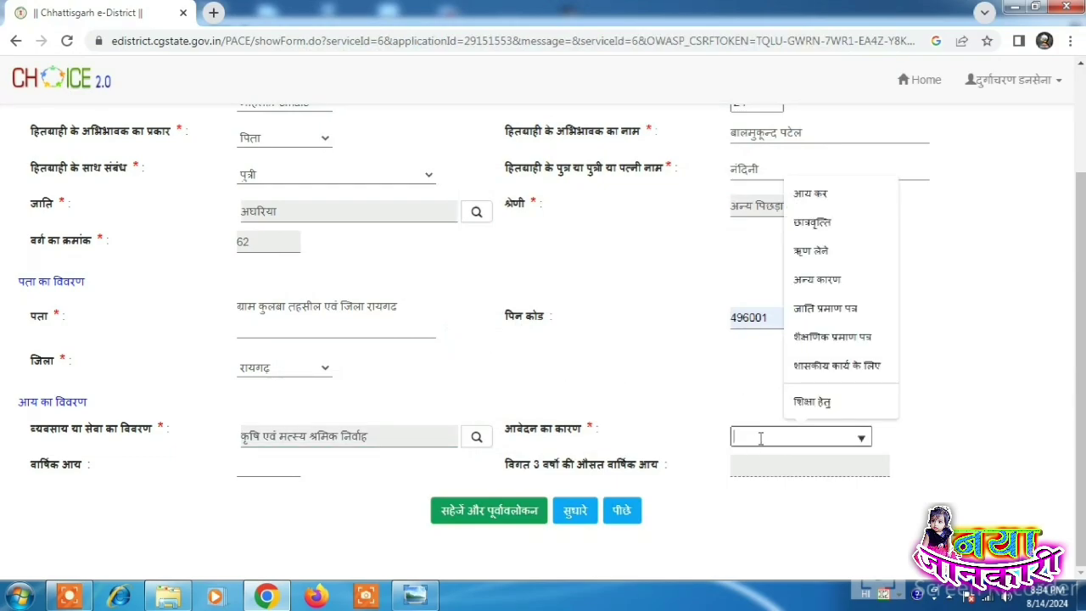
{"action": "left_click", "coordinate": [808, 397]}
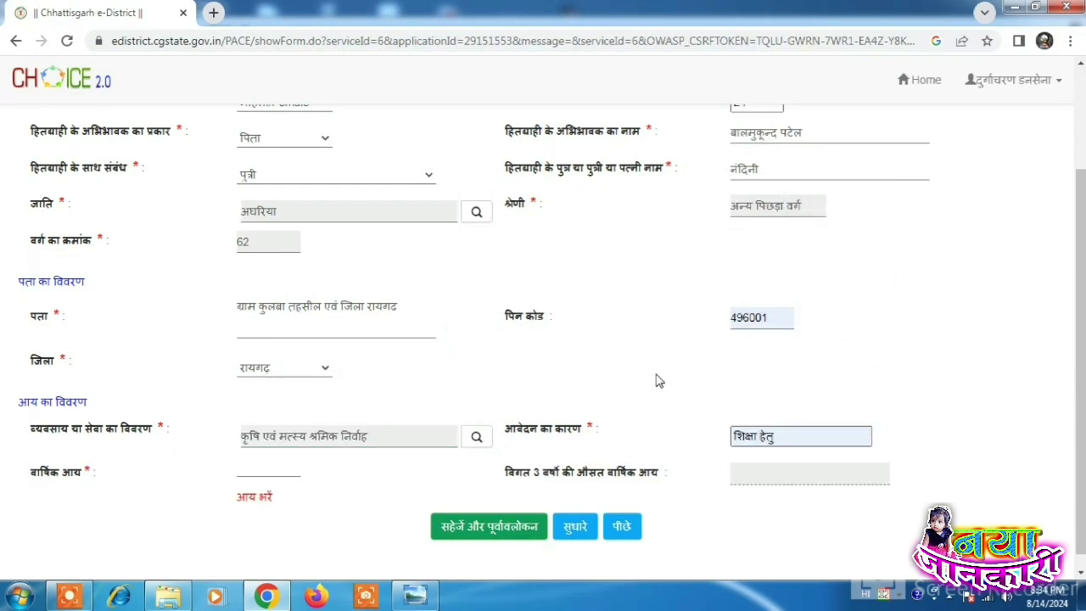
{"action": "left_click", "coordinate": [268, 470]}
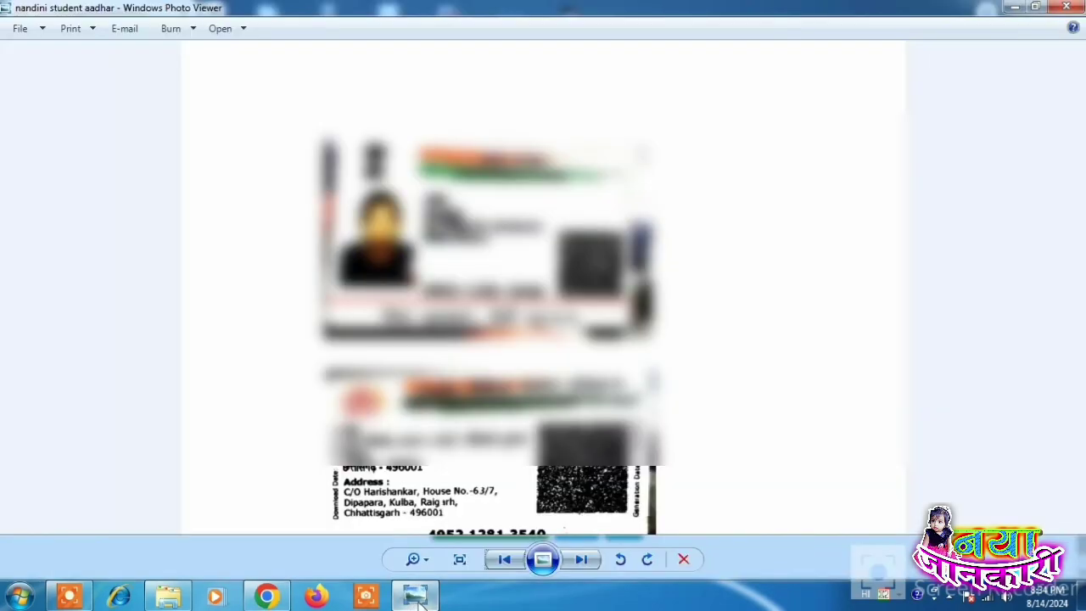
{"action": "left_click", "coordinate": [582, 559]}
{"action": "left_click", "coordinate": [582, 559]}
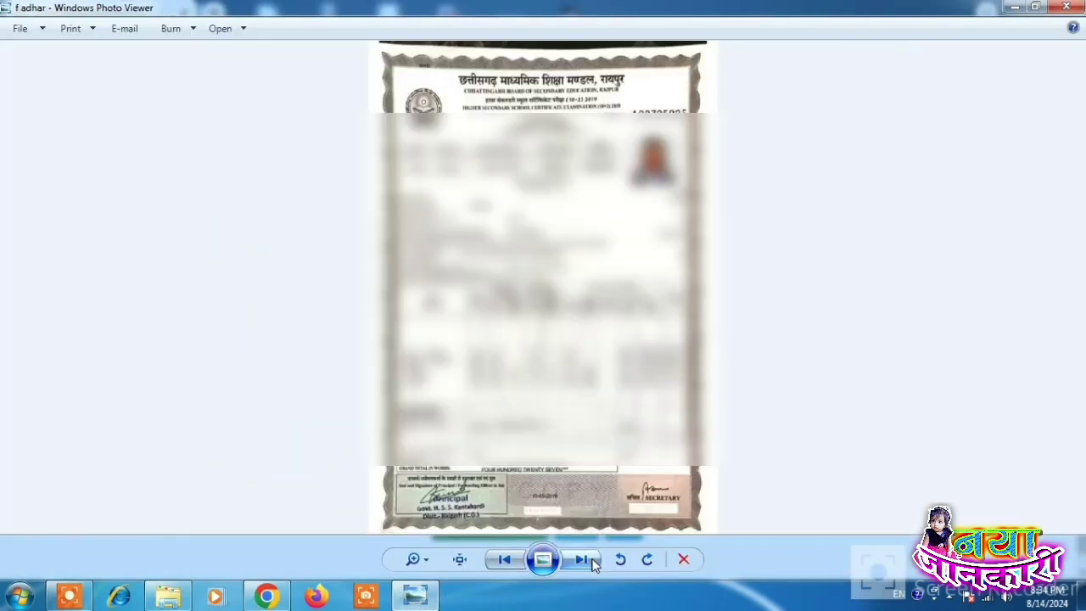
{"action": "left_click", "coordinate": [582, 559]}
{"action": "scroll", "coordinate": [526, 485], "scroll_direction": "up", "scroll_amount": 3}
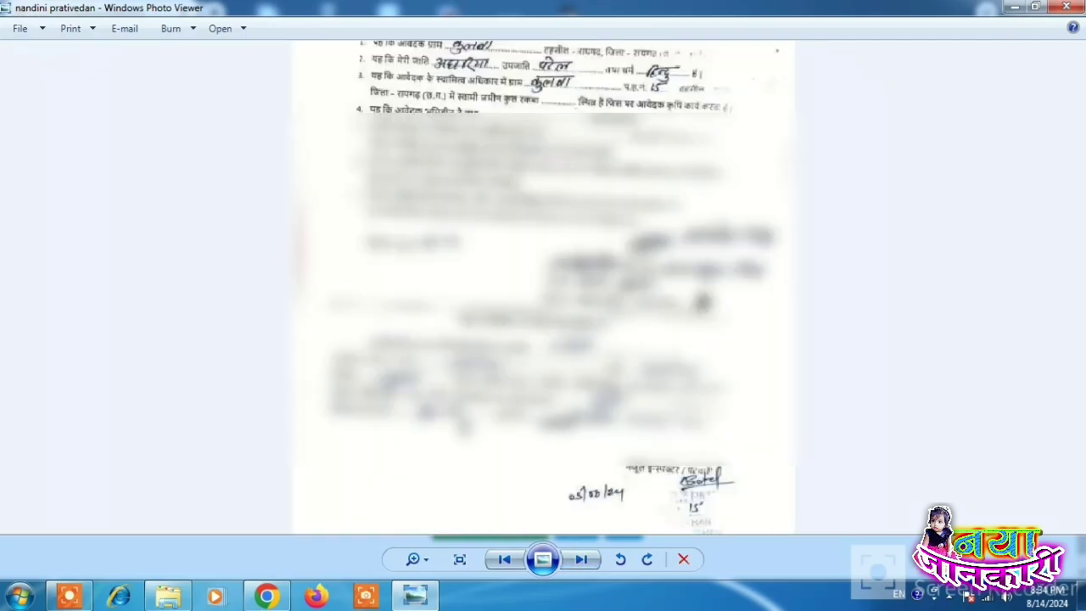
{"action": "left_click", "coordinate": [287, 599]}
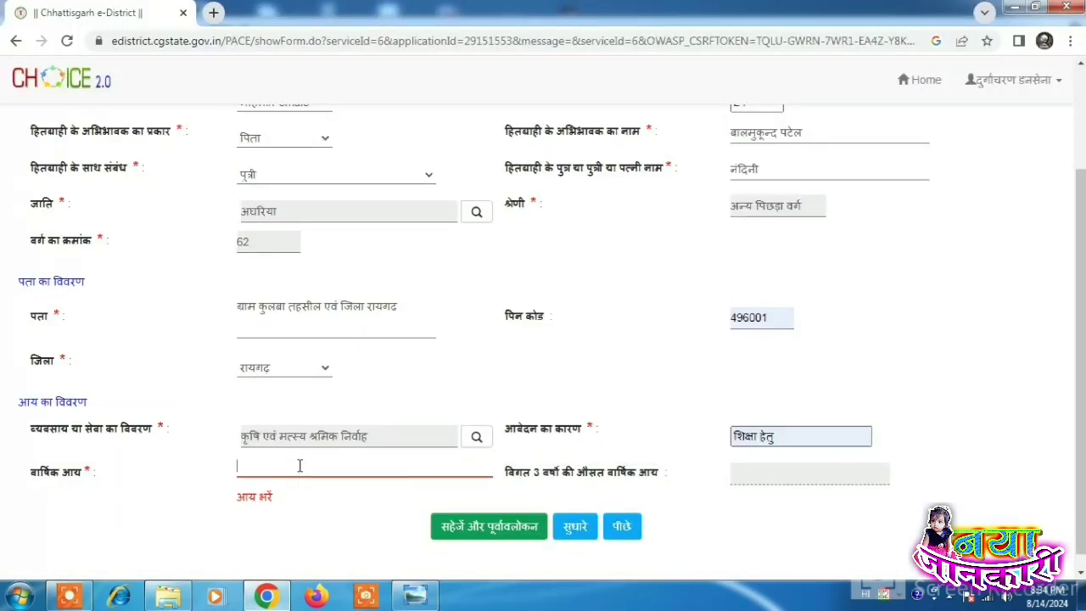
Step: Enter annual income 80000 and try saving the application for preview
{"action": "key", "text": "alt+shift"}
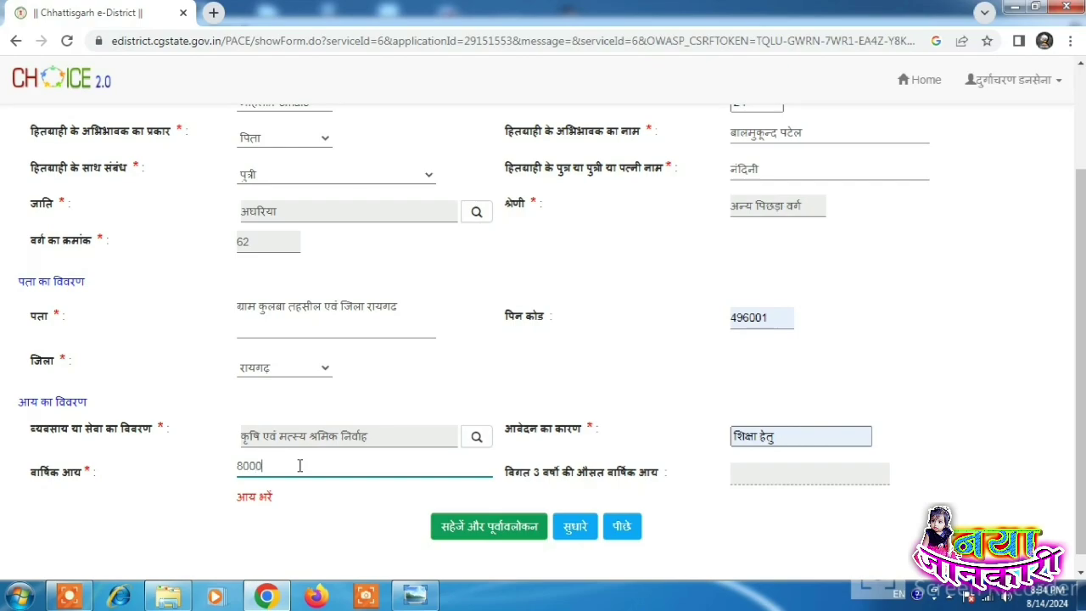
{"action": "left_click", "coordinate": [322, 537]}
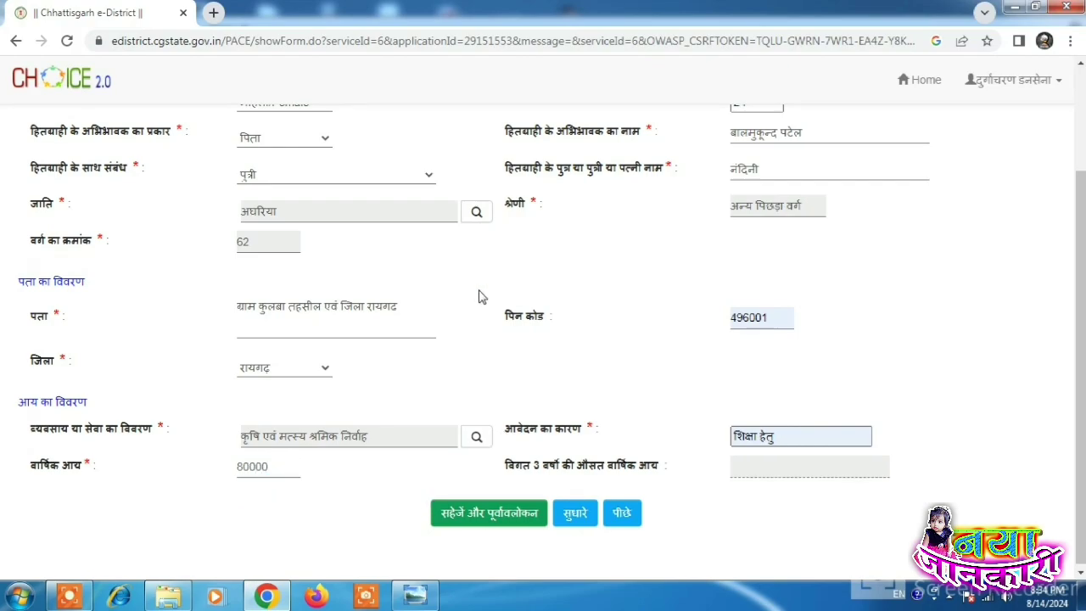
{"action": "scroll", "coordinate": [428, 435], "scroll_direction": "up", "scroll_amount": 2}
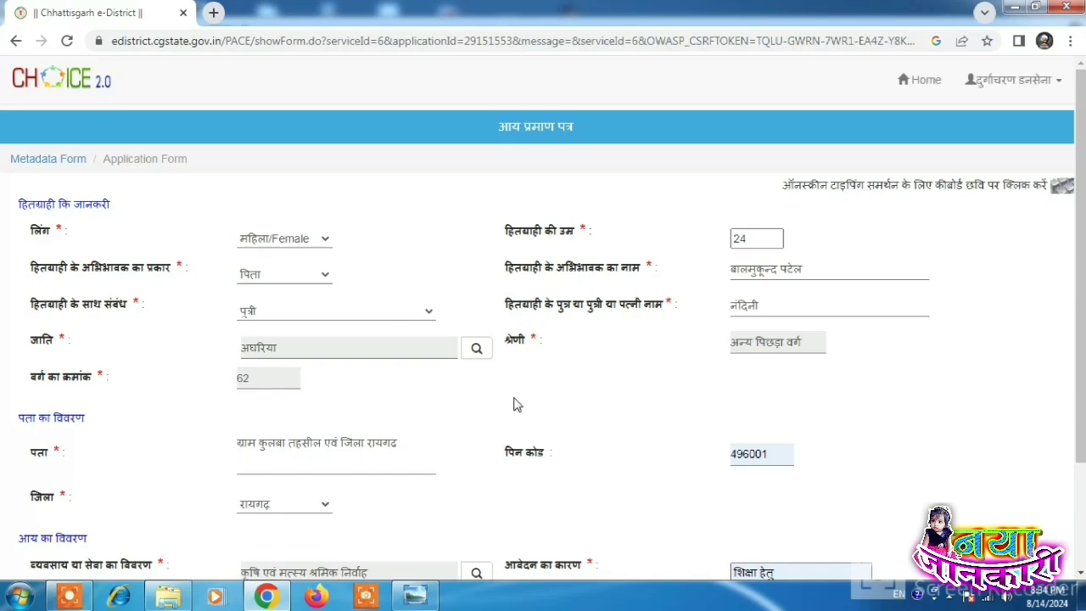
{"action": "scroll", "coordinate": [513, 404], "scroll_direction": "down", "scroll_amount": 2}
{"action": "left_click", "coordinate": [501, 514]}
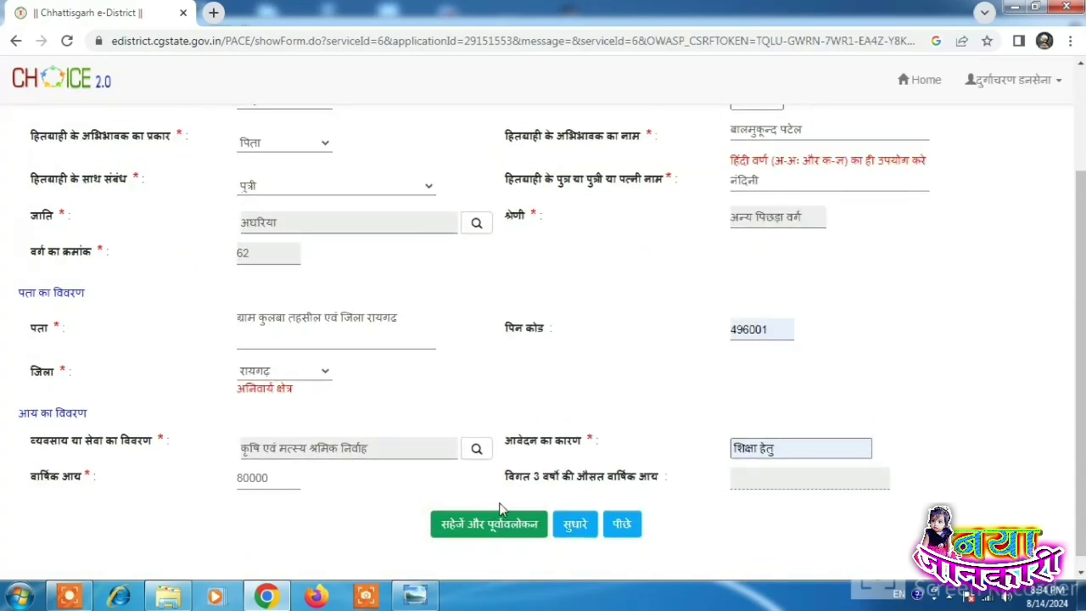
Step: Reselect रायगढ़ as the district and select the child's name for deletion
{"action": "left_click", "coordinate": [306, 374]}
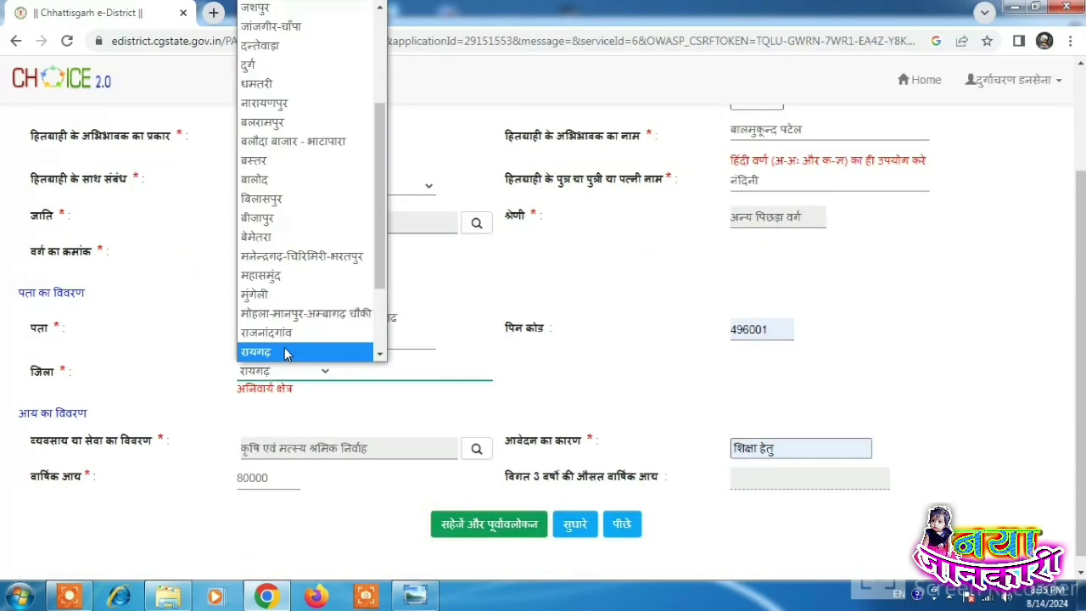
{"action": "left_click", "coordinate": [285, 352]}
{"action": "left_click_drag", "start_coordinate": [523, 180], "coordinate": [643, 180]}
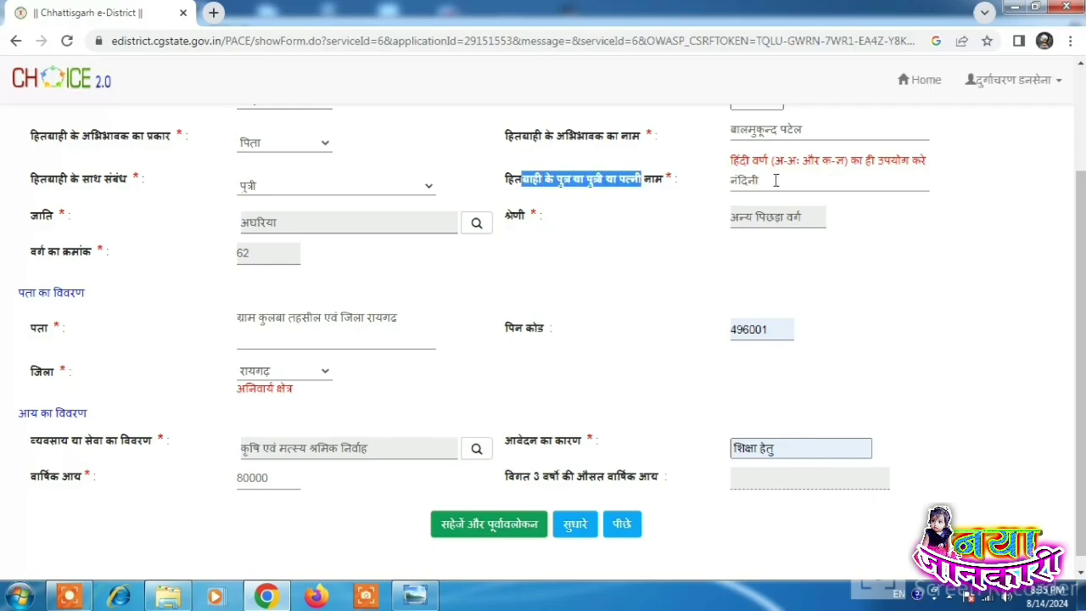
{"action": "left_click", "coordinate": [776, 180]}
{"action": "left_click_drag", "start_coordinate": [776, 180], "coordinate": [722, 185]}
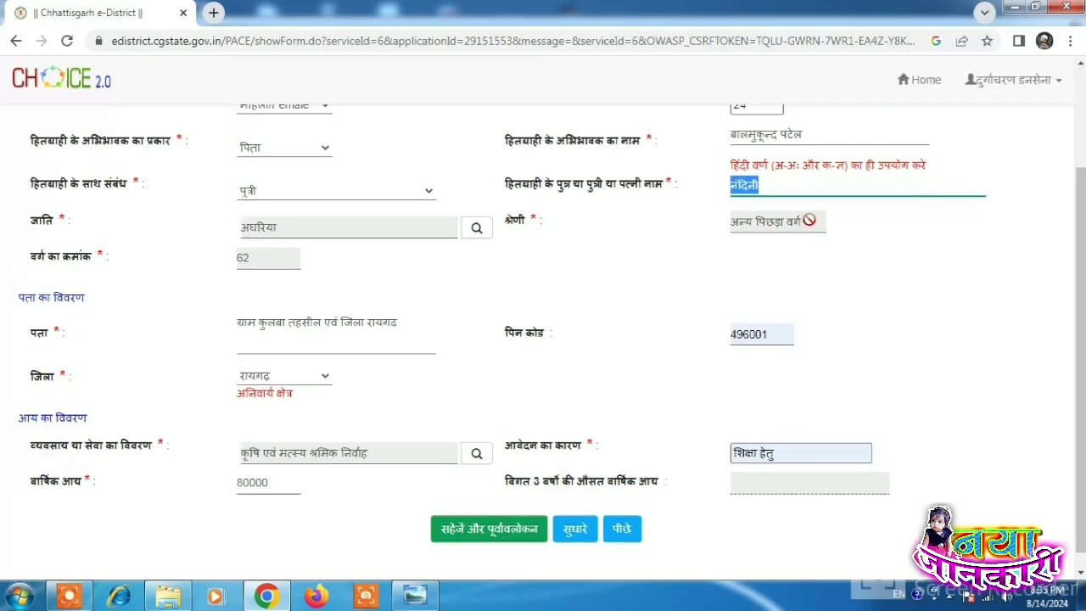
{"action": "scroll", "coordinate": [823, 246], "scroll_direction": "up", "scroll_amount": 2}
Step: Clear the child's name field and retype her first name using the INSCRIPT on-screen keyboard
{"action": "key", "text": "BackSpace"}
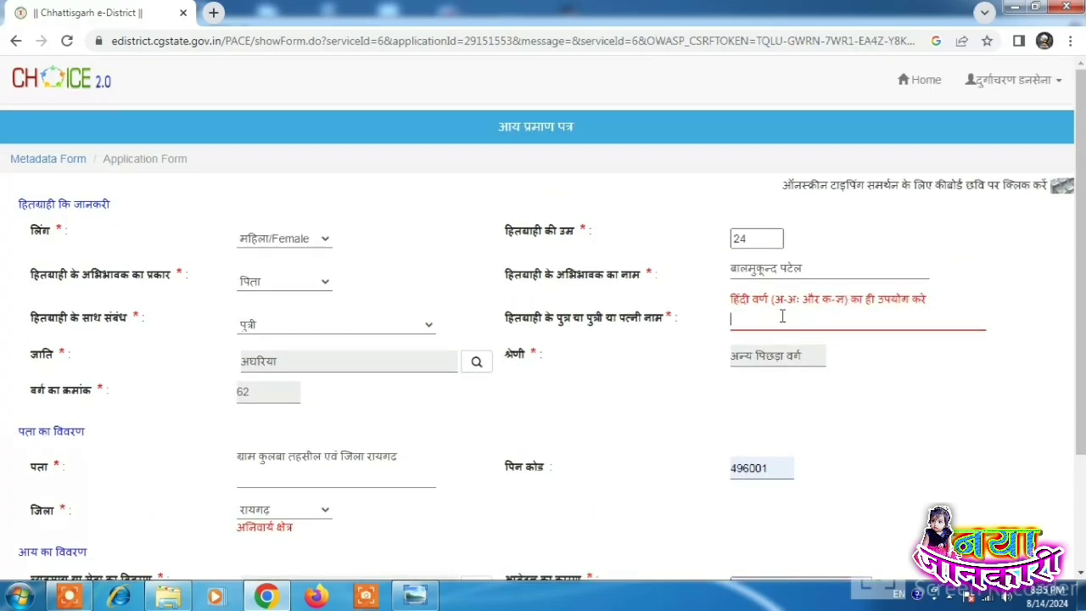
{"action": "left_click", "coordinate": [779, 318]}
{"action": "left_click", "coordinate": [1062, 187]}
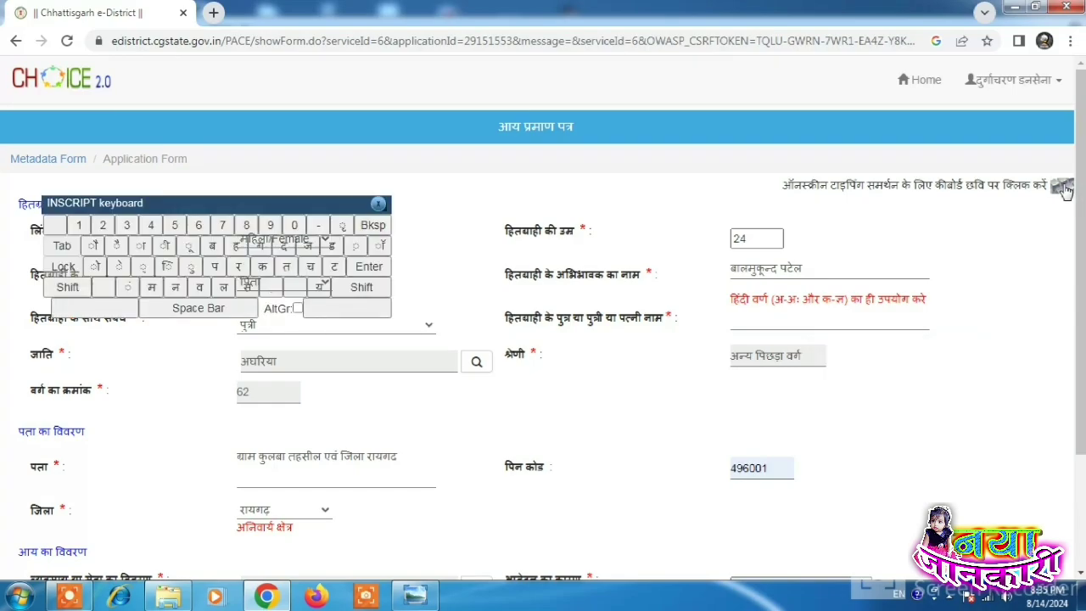
{"action": "left_click", "coordinate": [783, 317]}
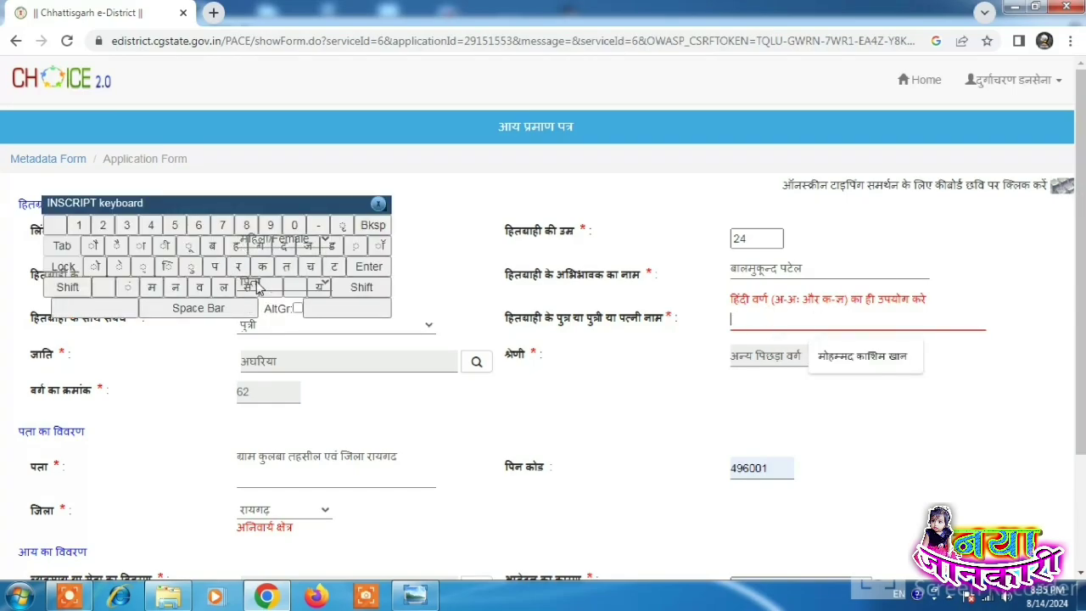
{"action": "left_click", "coordinate": [175, 292]}
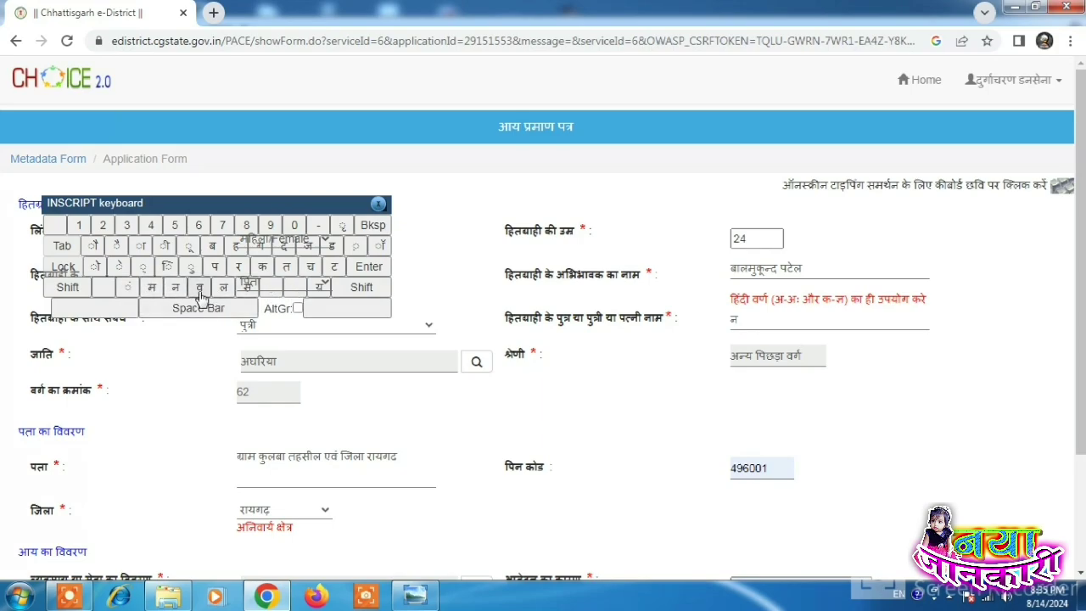
{"action": "left_click", "coordinate": [176, 286]}
{"action": "left_click", "coordinate": [145, 268]}
{"action": "left_click", "coordinate": [285, 247]}
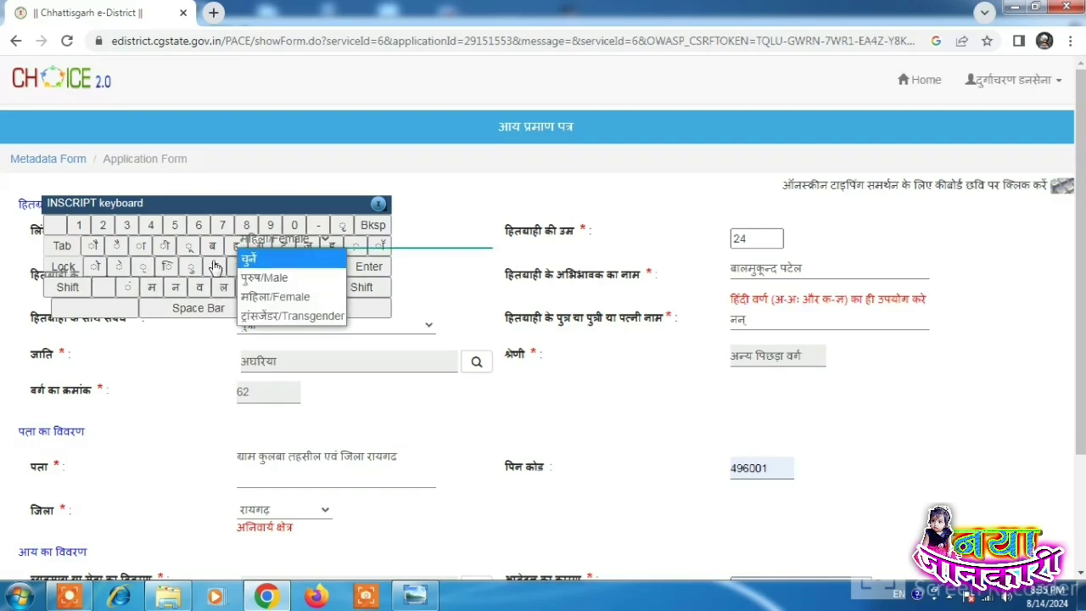
{"action": "left_click_drag", "start_coordinate": [269, 206], "coordinate": [410, 112]}
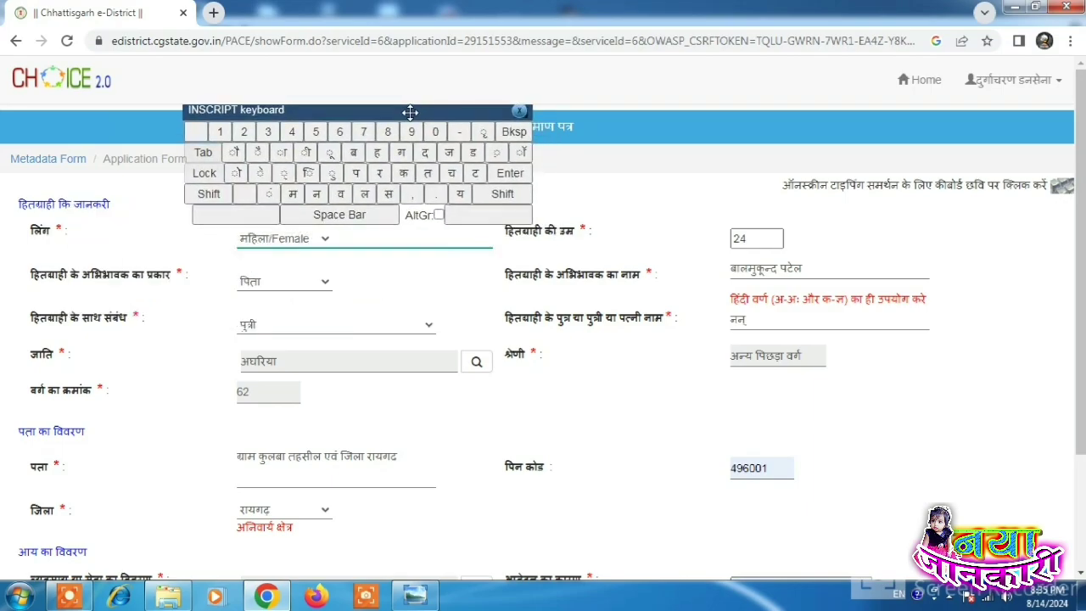
{"action": "left_click", "coordinate": [426, 153]}
{"action": "left_click", "coordinate": [310, 173]}
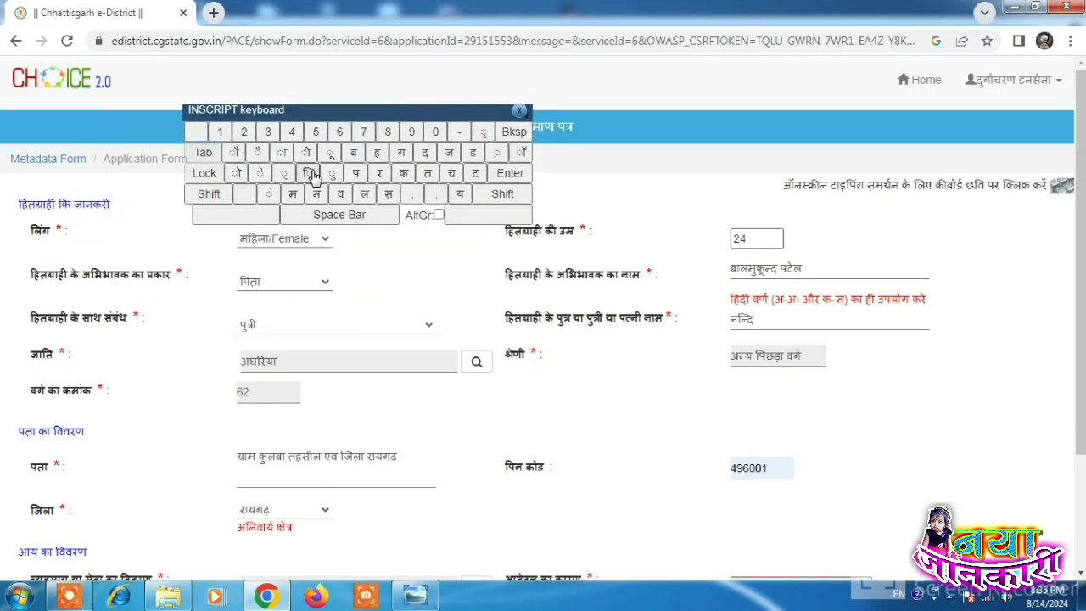
{"action": "left_click", "coordinate": [316, 194]}
{"action": "left_click", "coordinate": [307, 153]}
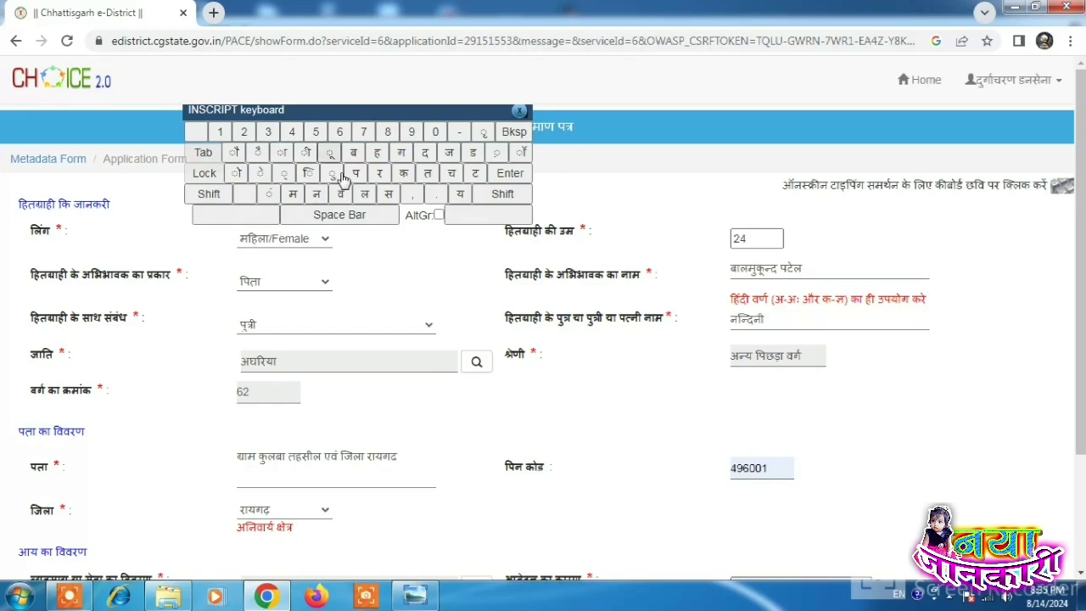
Step: Add the child's surname in Hindi, close the keyboard, and save for preview
{"action": "left_click", "coordinate": [365, 209]}
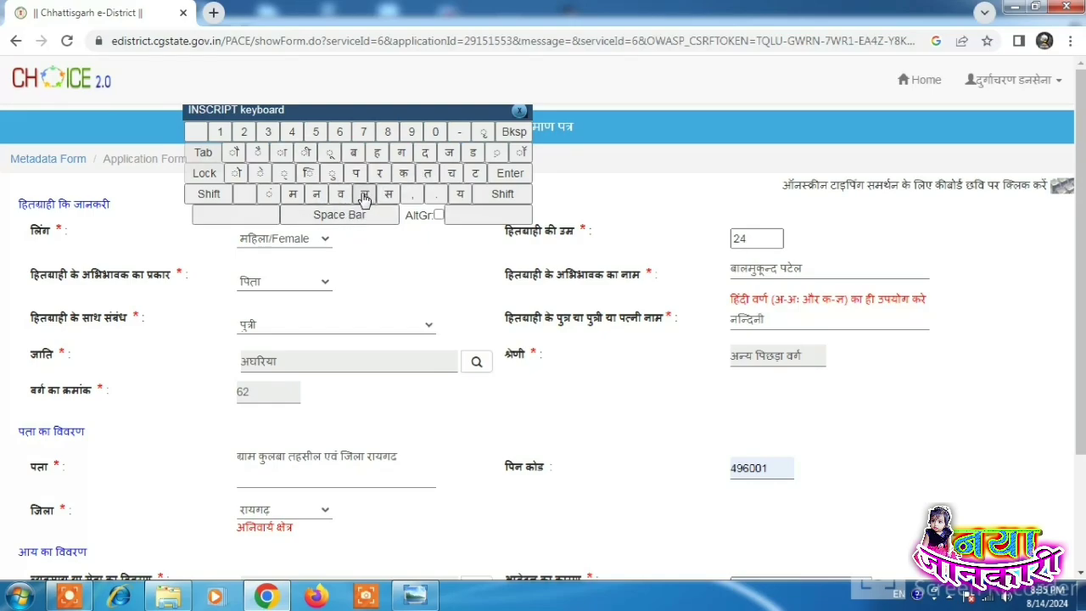
{"action": "left_click", "coordinate": [355, 173]}
{"action": "left_click", "coordinate": [474, 174]}
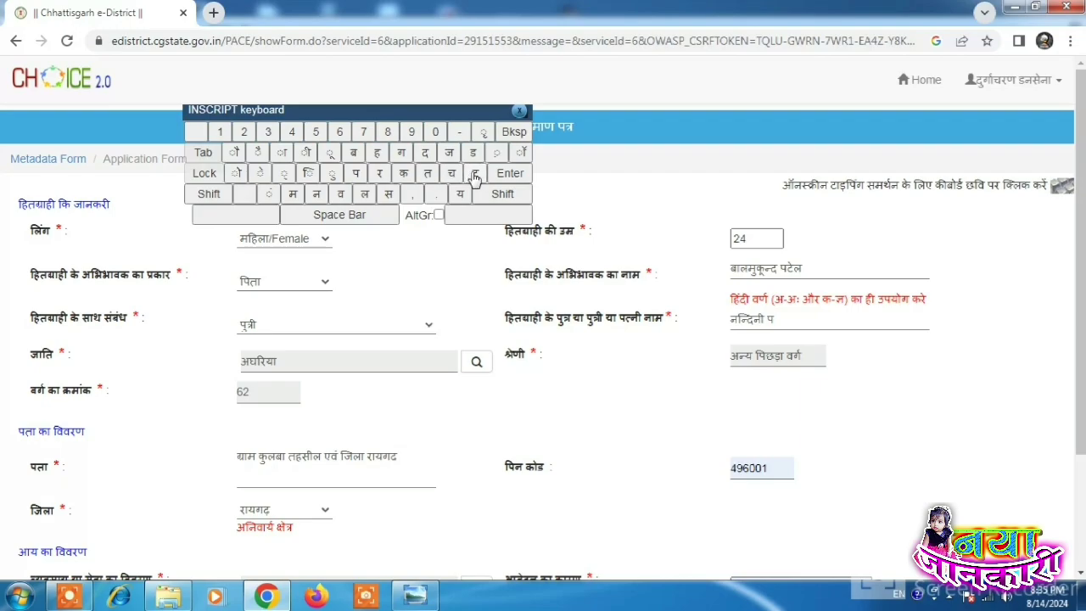
{"action": "left_click", "coordinate": [261, 173]}
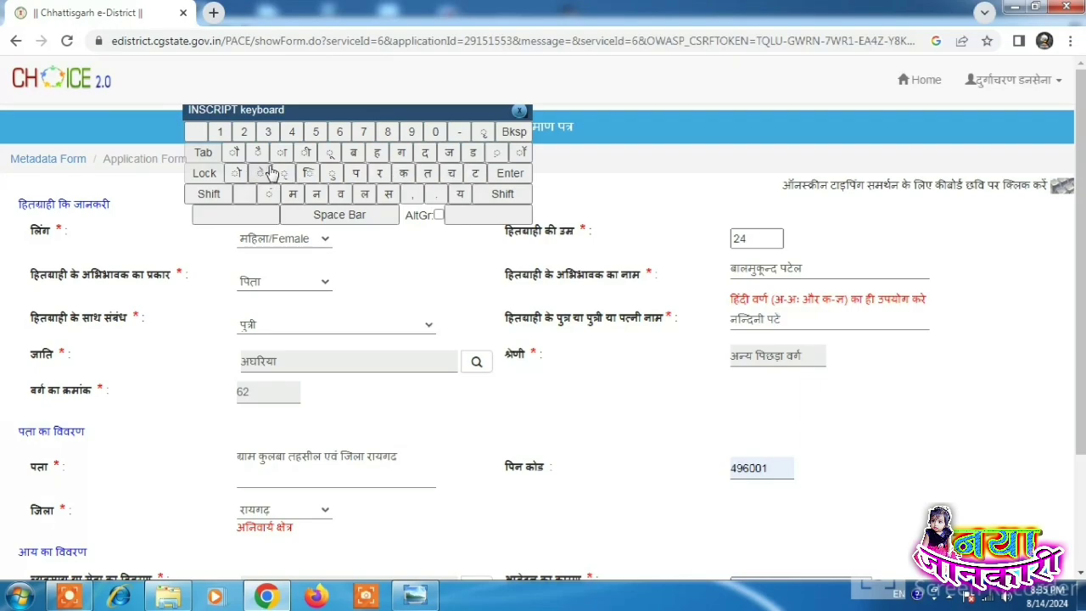
{"action": "left_click", "coordinate": [364, 194]}
{"action": "left_click", "coordinate": [520, 110]}
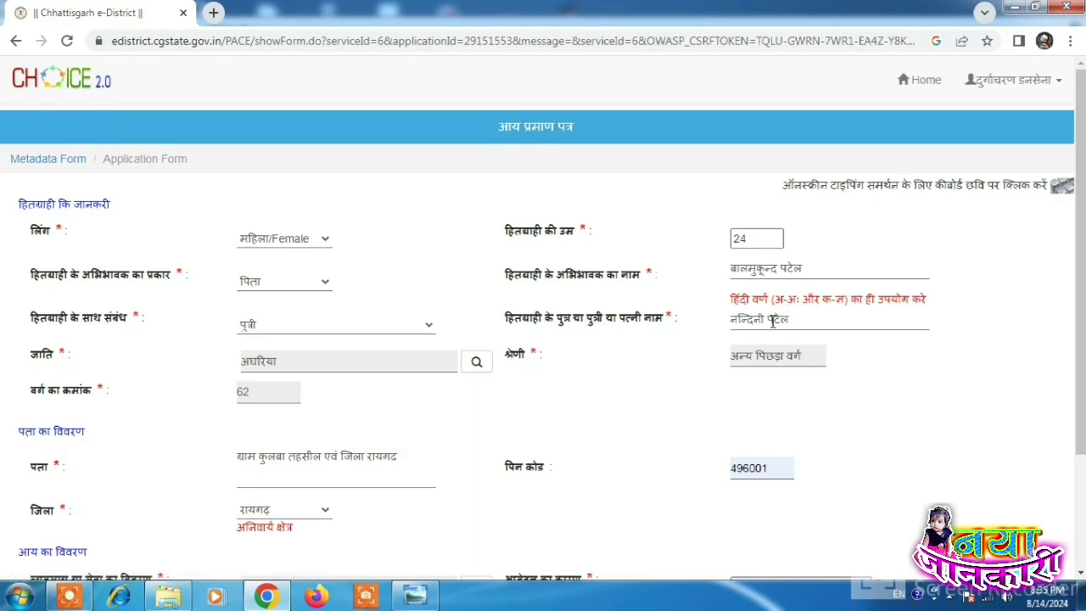
{"action": "scroll", "coordinate": [773, 320], "scroll_direction": "down", "scroll_amount": 3}
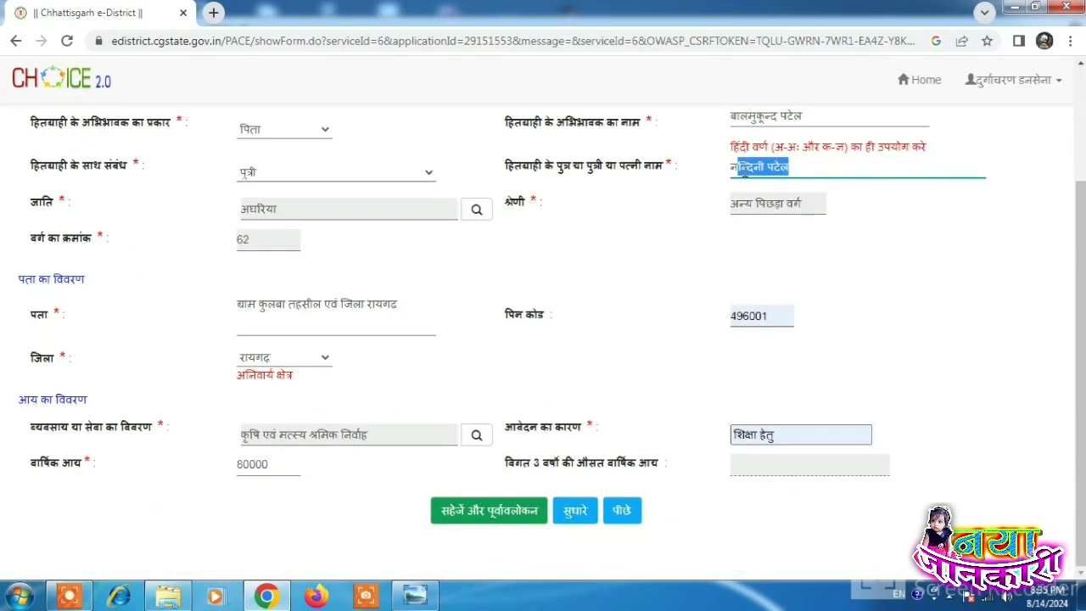
{"action": "left_click", "coordinate": [506, 520]}
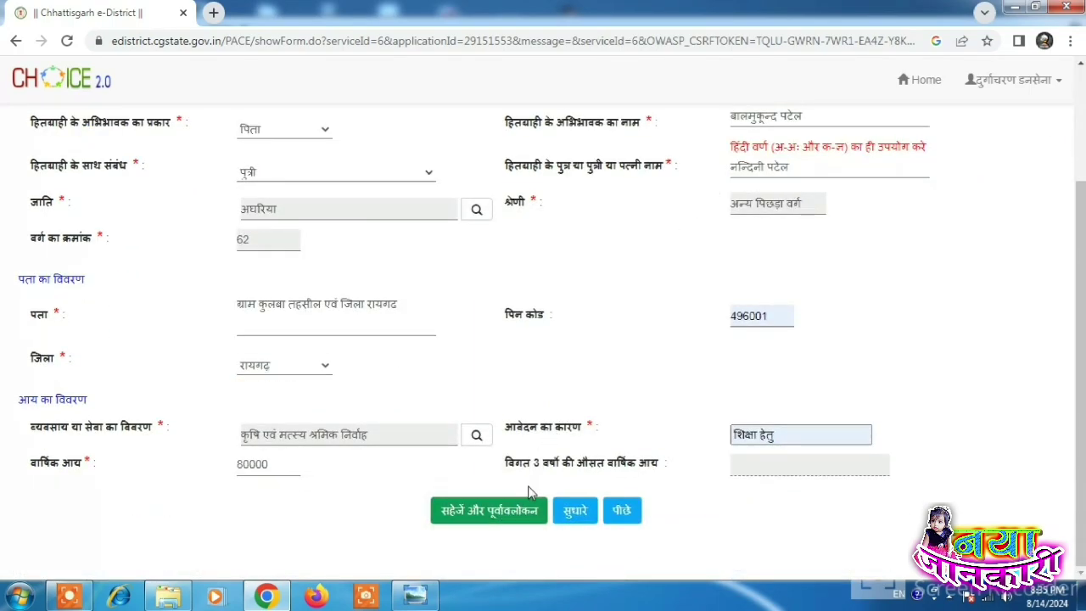
Step: Delete the guardian's name and begin retyping it in Devanagari on the on-screen keyboard
{"action": "scroll", "coordinate": [810, 399], "scroll_direction": "up", "scroll_amount": 3}
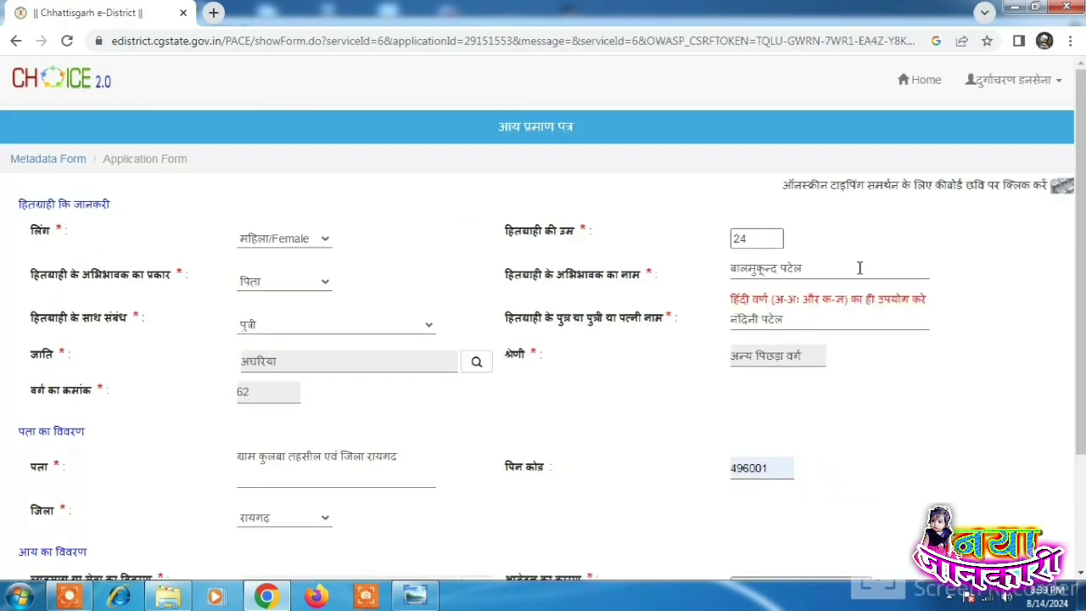
{"action": "left_click_drag", "start_coordinate": [804, 268], "coordinate": [692, 270]}
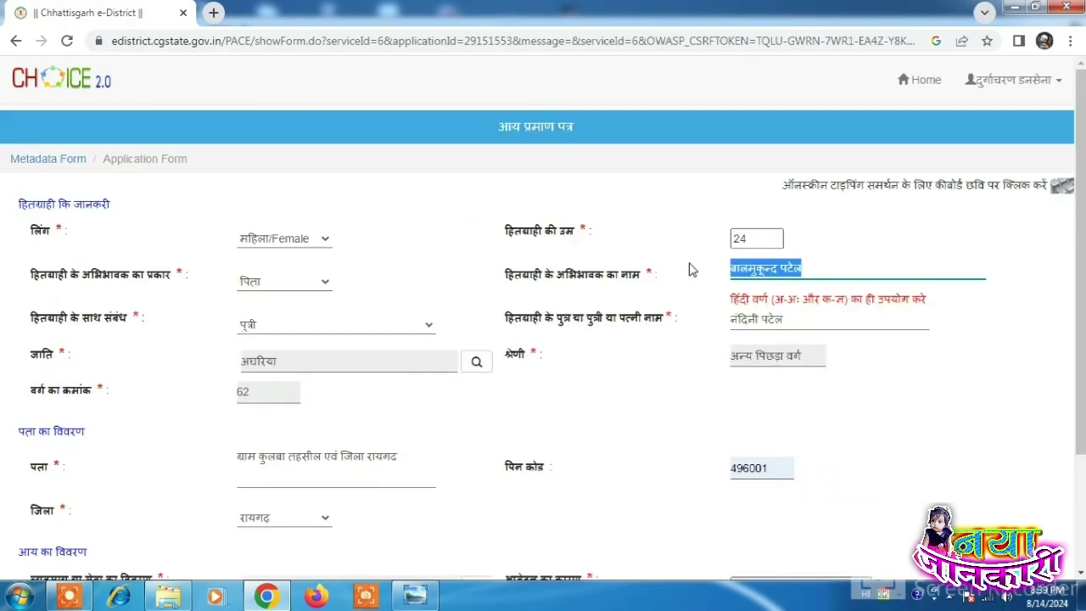
{"action": "key", "text": "BackSpace"}
{"action": "left_click", "coordinate": [1062, 186]}
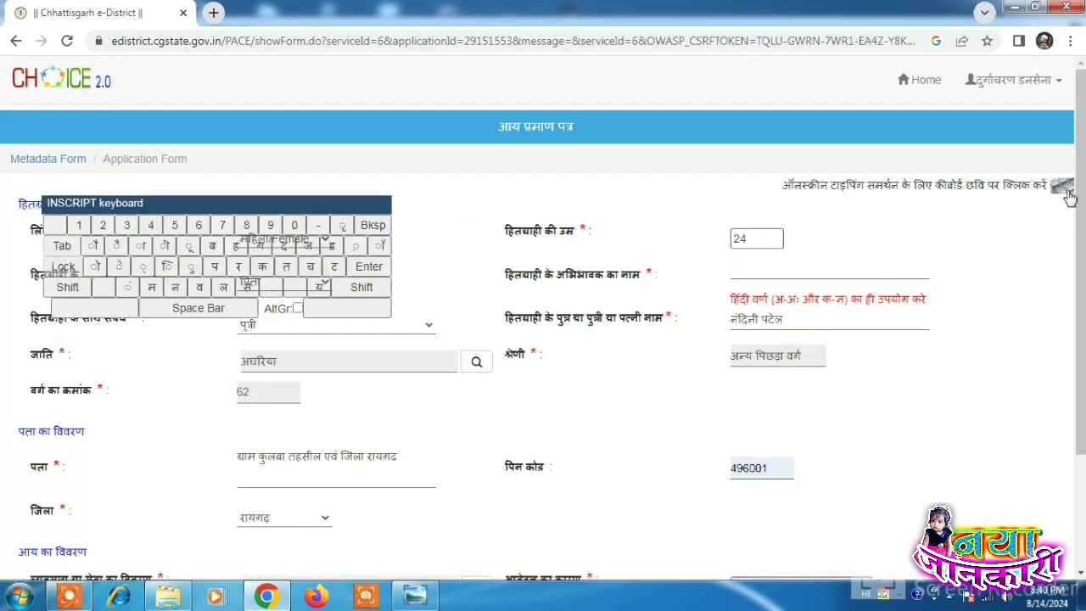
{"action": "left_click", "coordinate": [752, 272]}
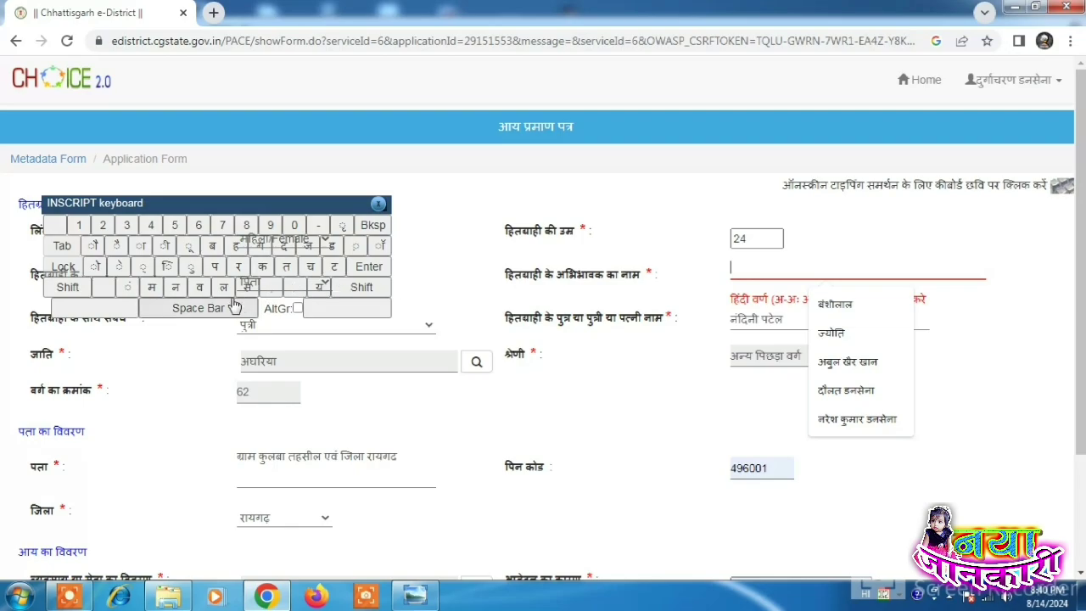
{"action": "left_click", "coordinate": [212, 245]}
{"action": "left_click", "coordinate": [141, 246]}
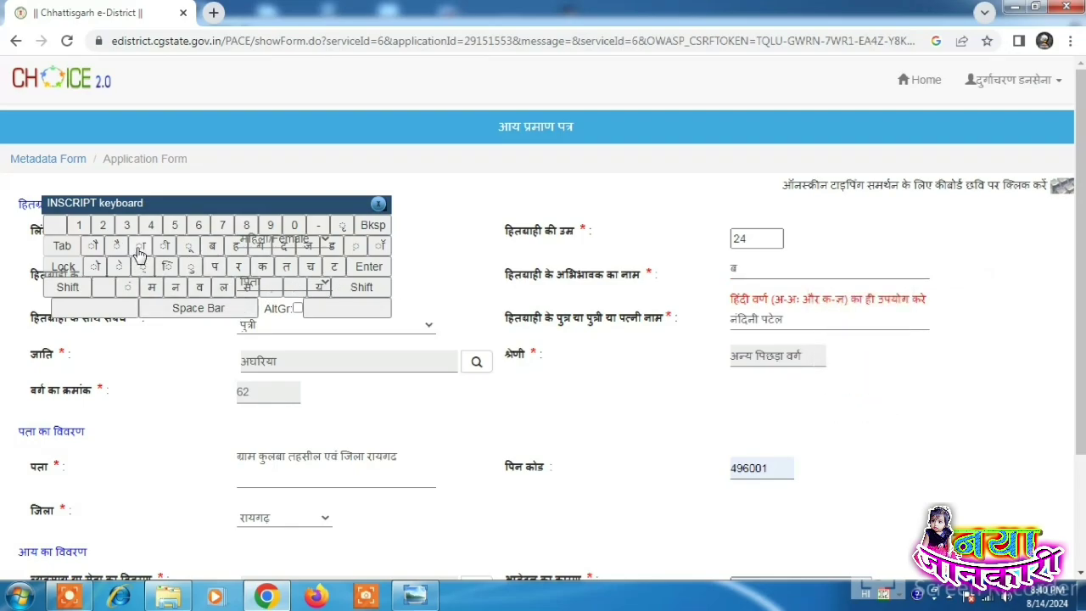
{"action": "left_click", "coordinate": [223, 288]}
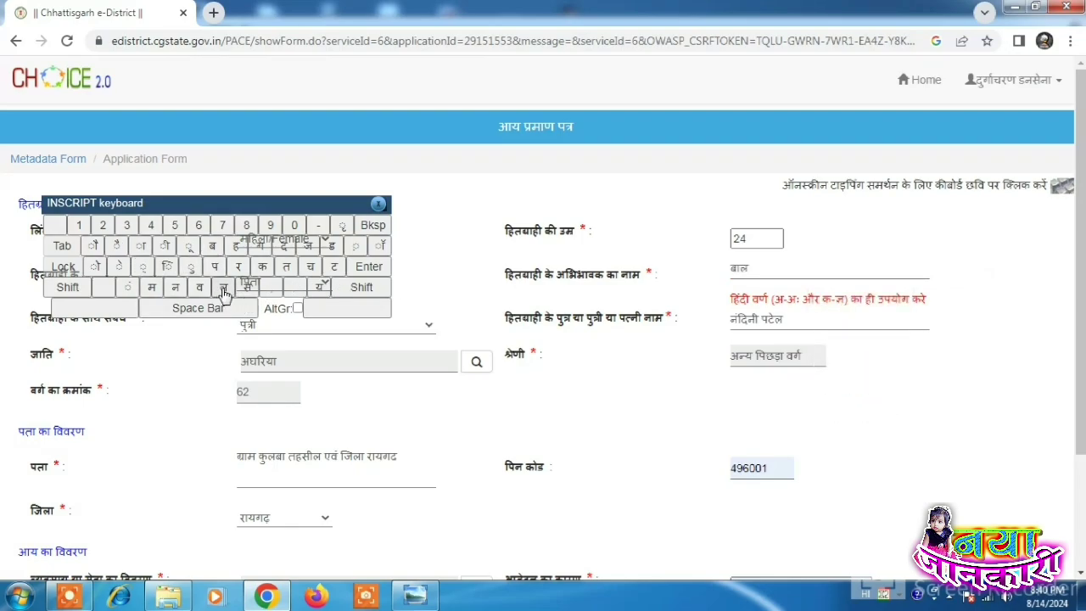
{"action": "left_click", "coordinate": [154, 288]}
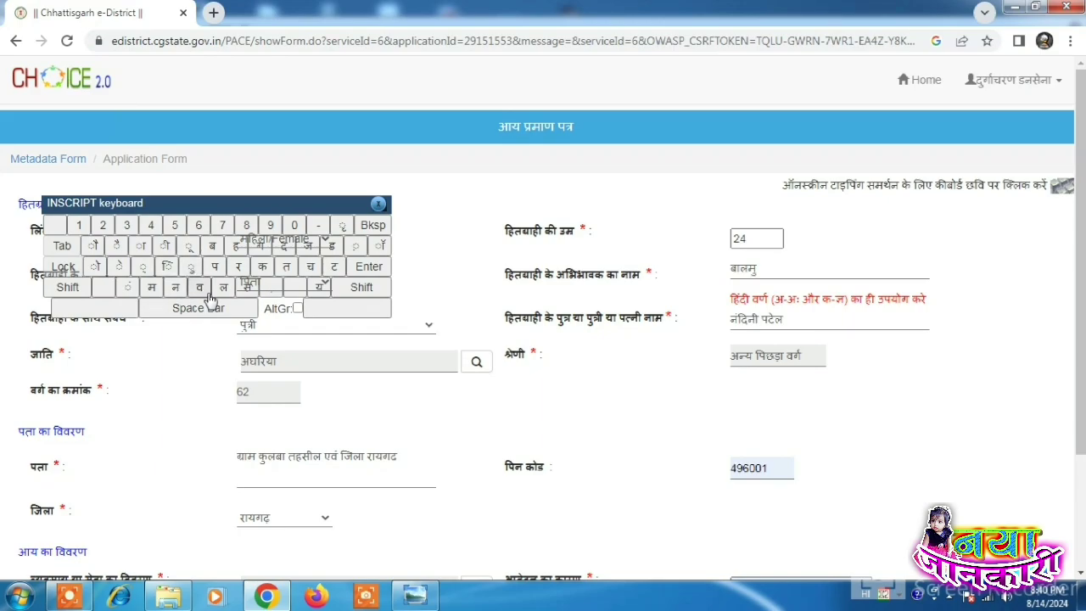
{"action": "left_click", "coordinate": [263, 270]}
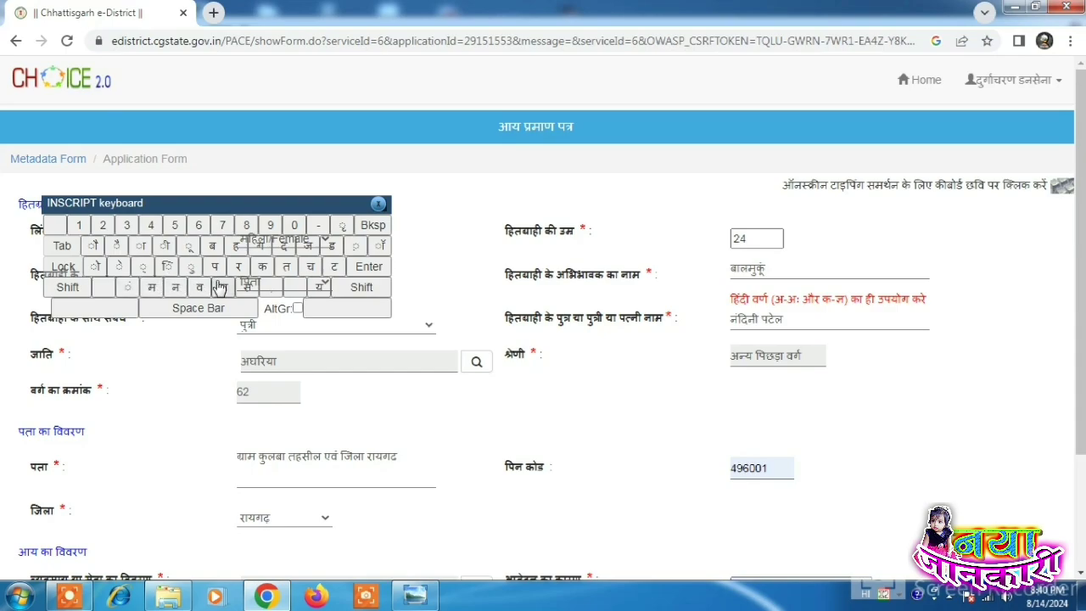
Step: Finish retyping the father's first name without surname and close the on-screen keyboard
{"action": "left_click", "coordinate": [286, 245]}
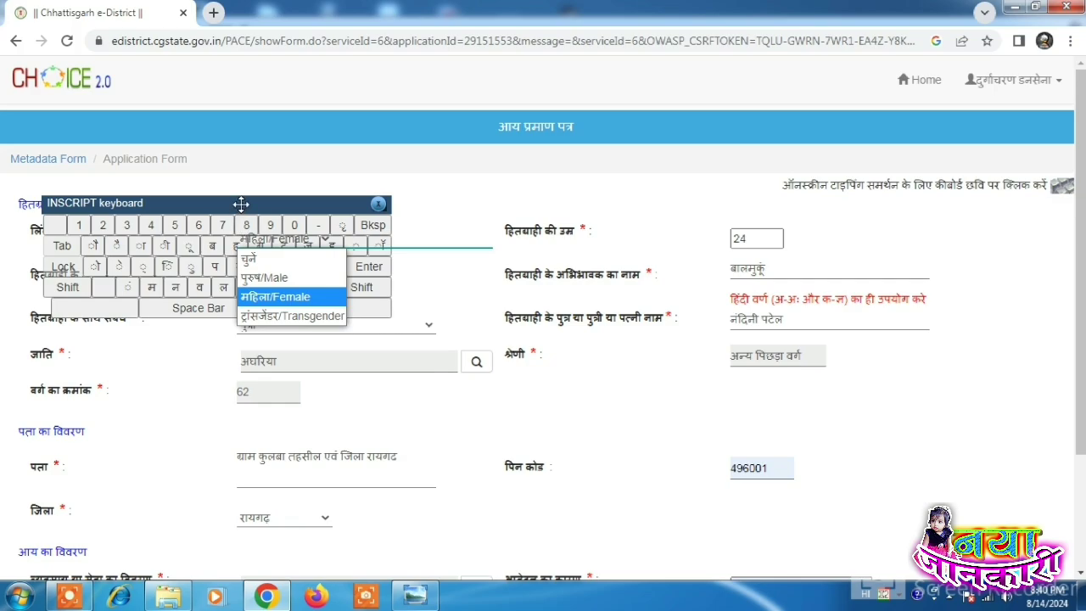
{"action": "left_click_drag", "start_coordinate": [242, 203], "coordinate": [510, 150]}
{"action": "left_click", "coordinate": [546, 202]}
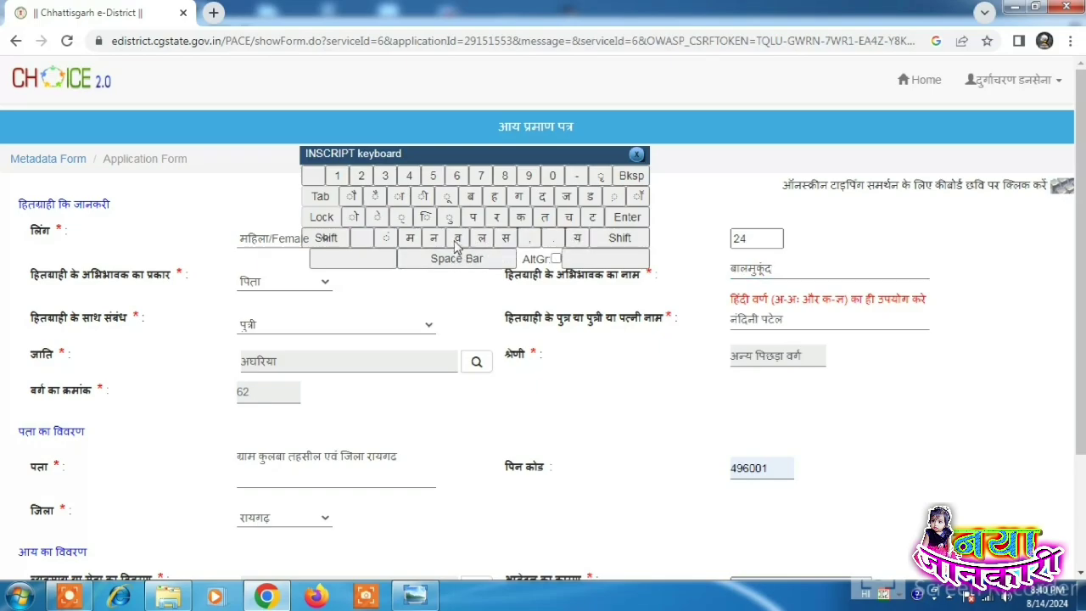
{"action": "left_click", "coordinate": [592, 219]}
{"action": "left_click", "coordinate": [378, 218]}
{"action": "left_click", "coordinate": [803, 272]}
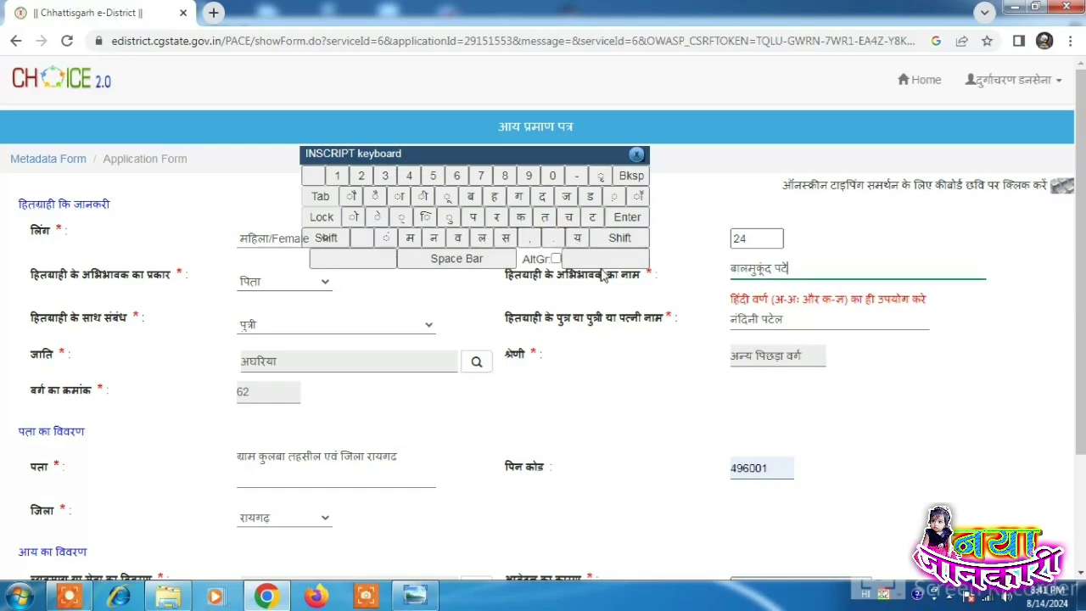
{"action": "left_click", "coordinate": [487, 241]}
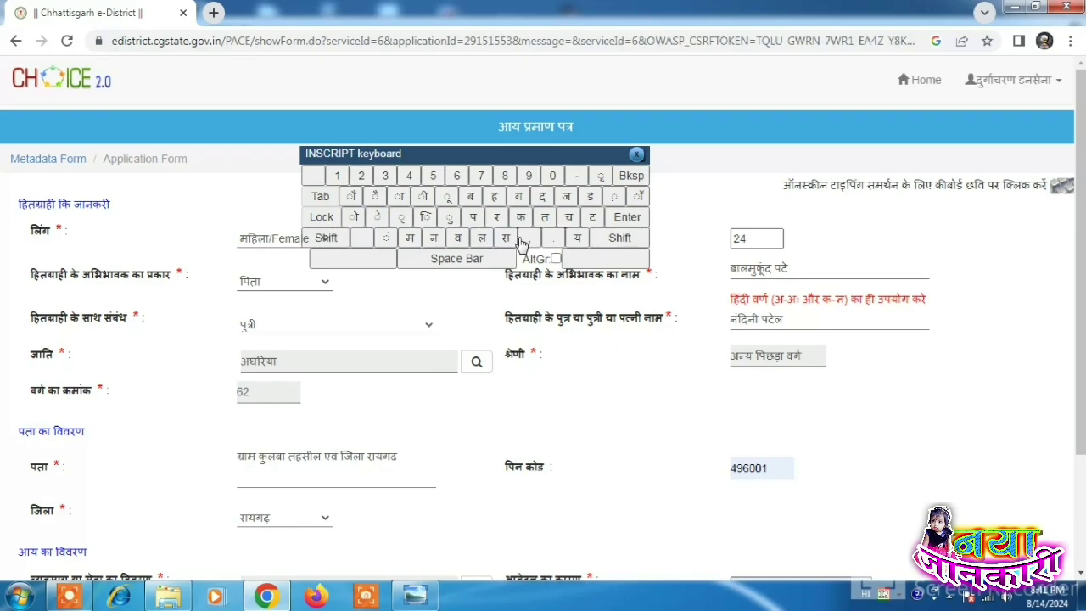
{"action": "left_click", "coordinate": [637, 155]}
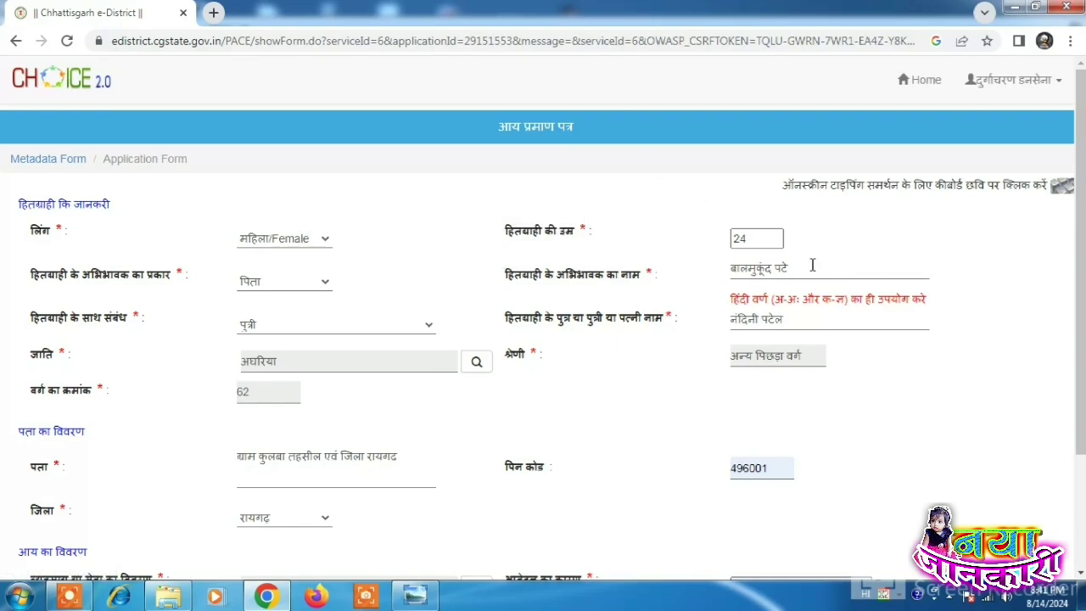
{"action": "left_click", "coordinate": [823, 267]}
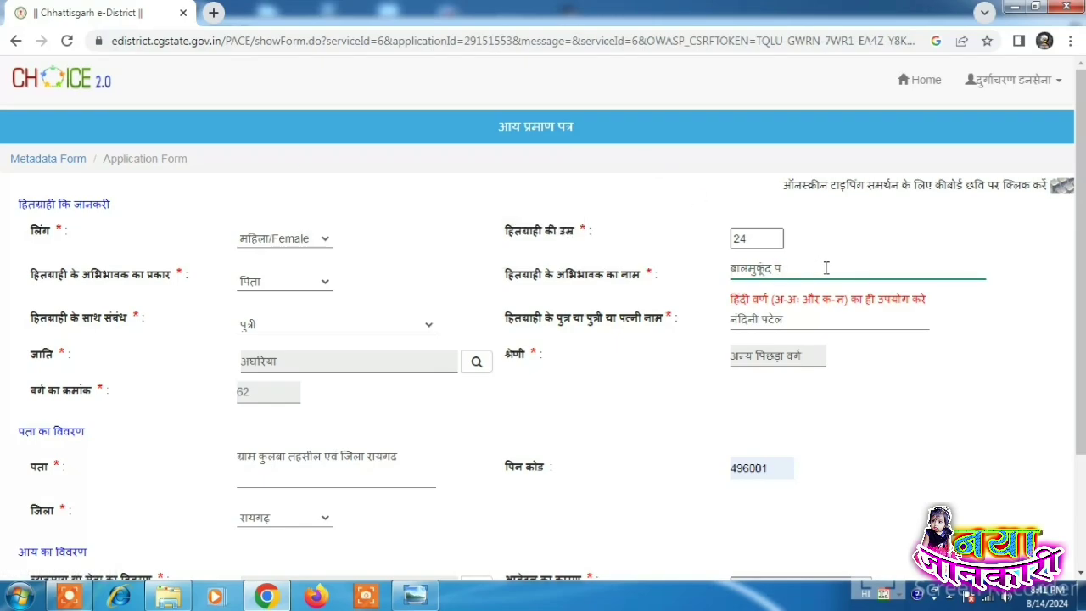
{"action": "scroll", "coordinate": [822, 269], "scroll_direction": "down", "scroll_amount": 3}
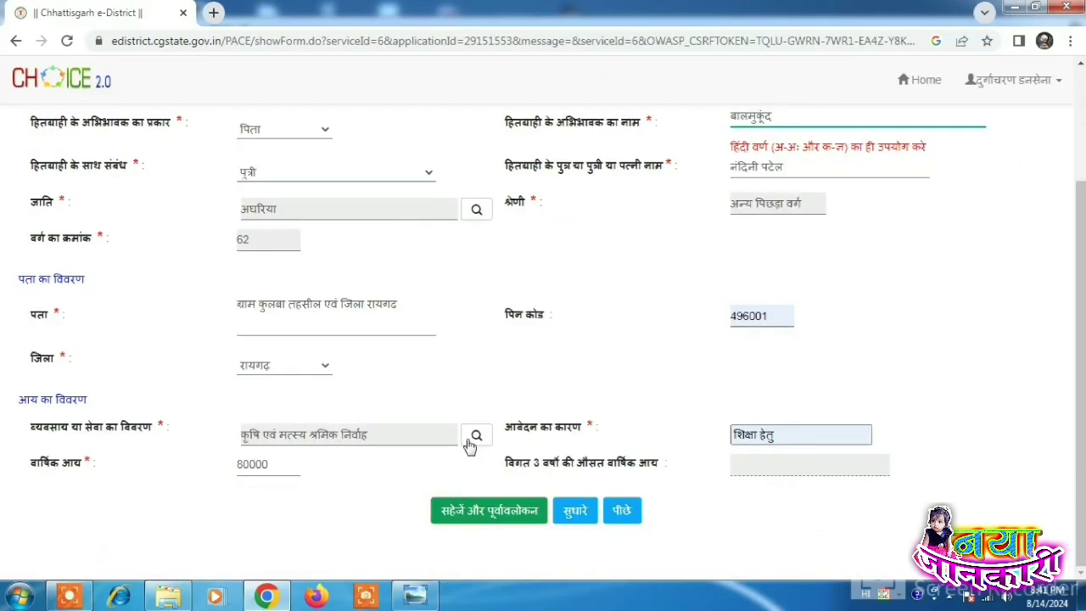
Step: Save the application form for preview and bring up the applicant's documents folder
{"action": "left_click", "coordinate": [481, 514]}
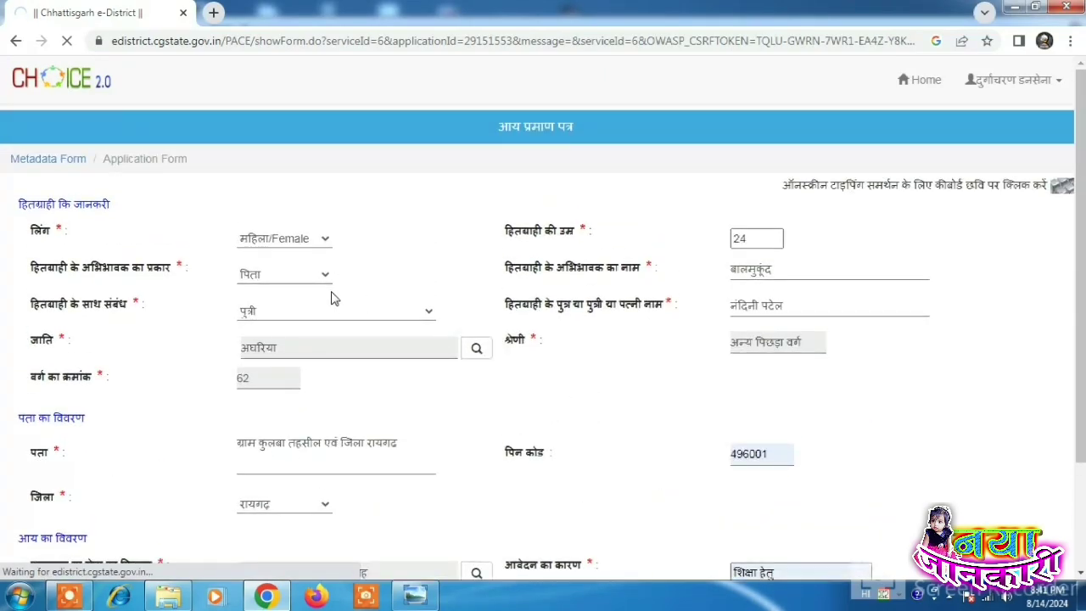
{"action": "scroll", "coordinate": [333, 321], "scroll_direction": "down", "scroll_amount": 2}
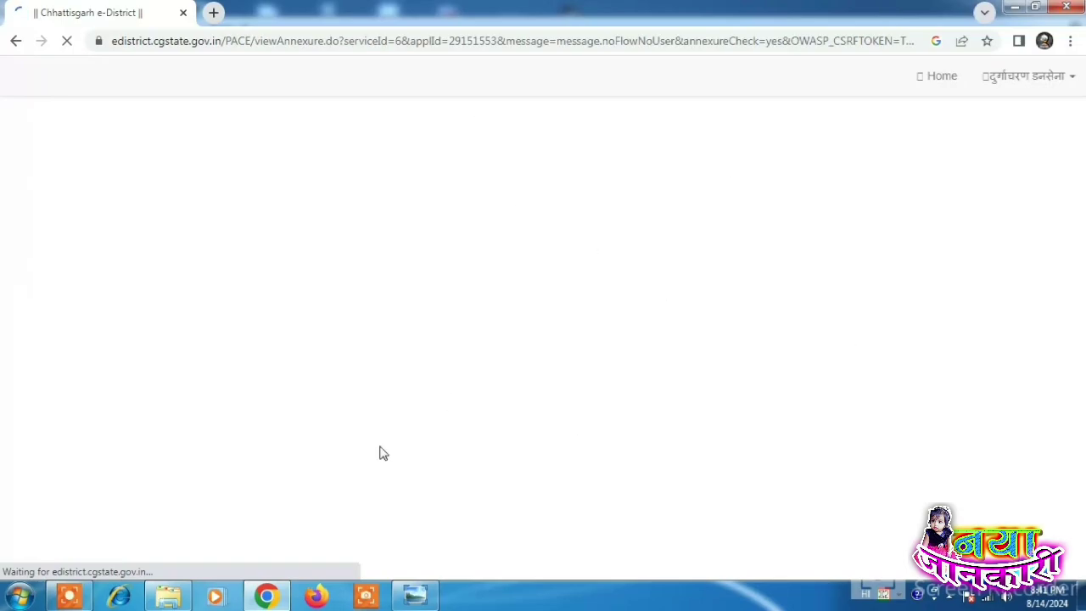
{"action": "left_click", "coordinate": [168, 596]}
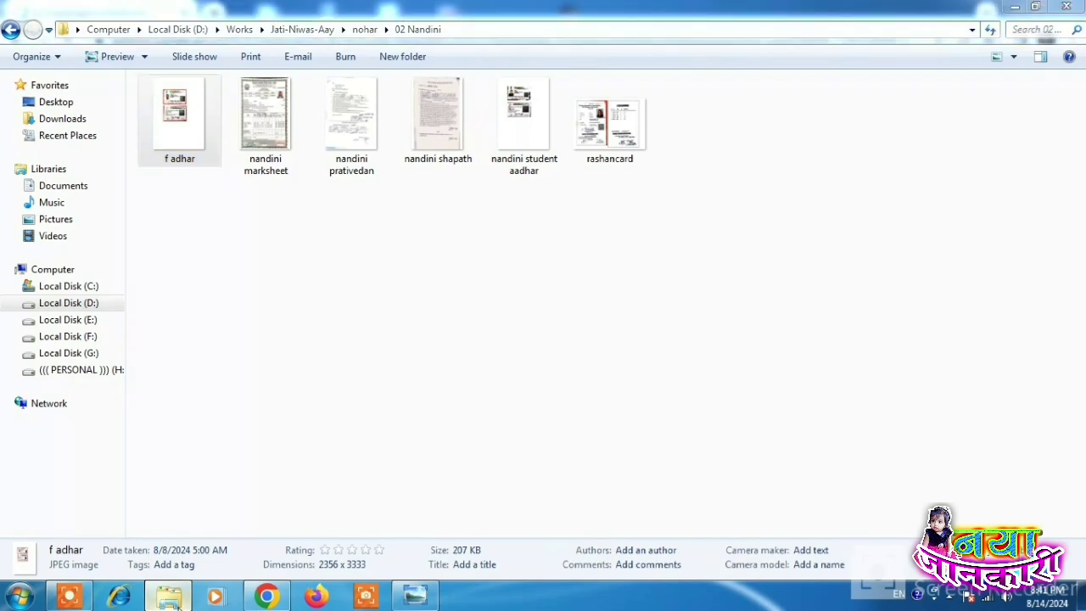
Step: Return from the scanned documents folder to the e-District attachments page
{"action": "left_click", "coordinate": [169, 596]}
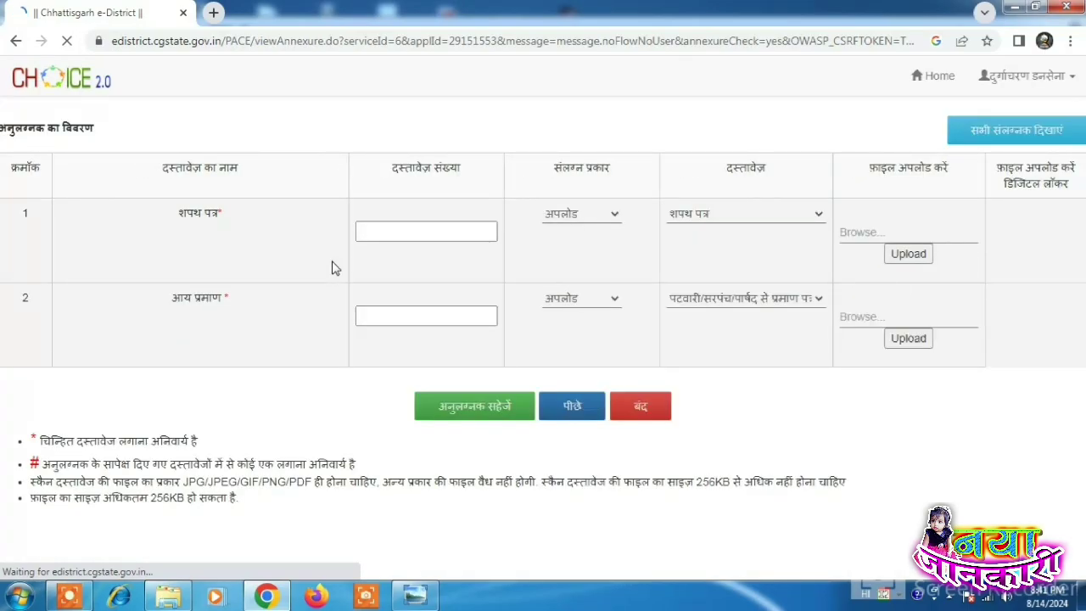
Step: Browse the applicant's folder for the affidavit file and confirm its scan is 131 KB
{"action": "triple_click", "coordinate": [185, 219]}
{"action": "left_click", "coordinate": [236, 240]}
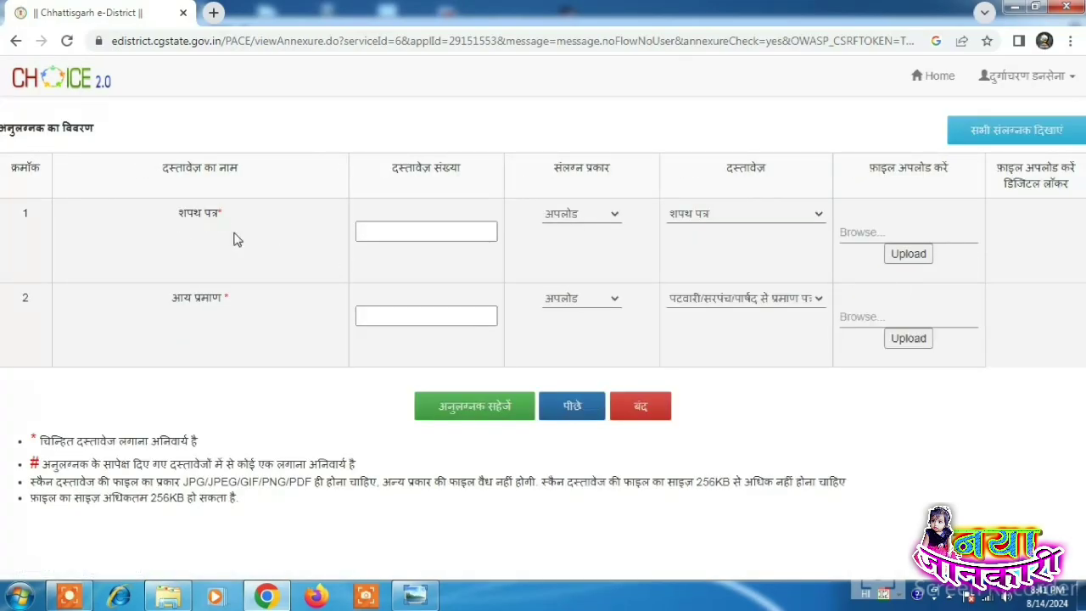
{"action": "left_click", "coordinate": [868, 238]}
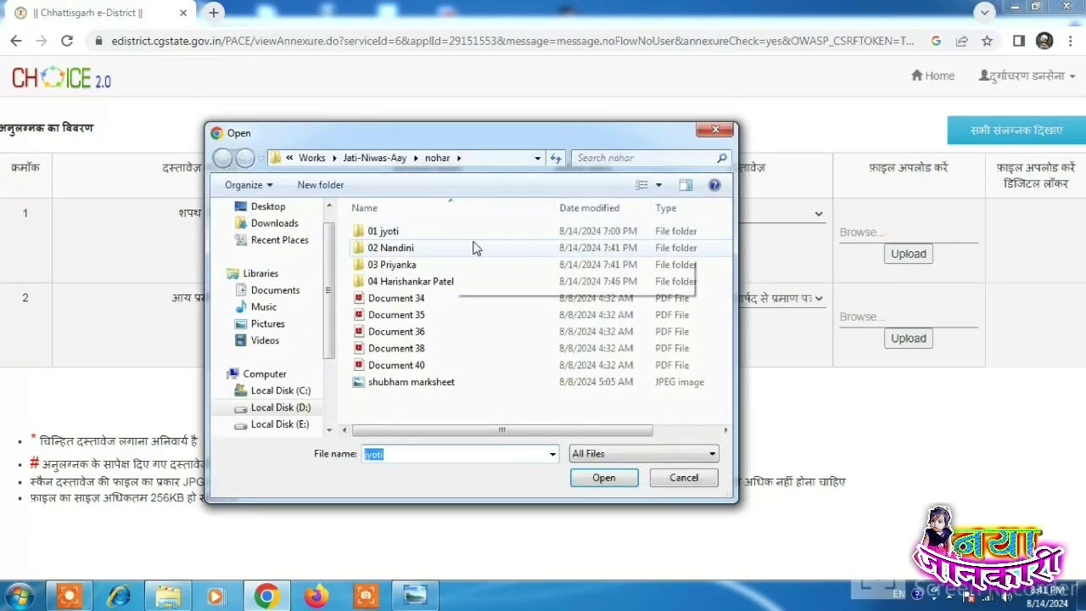
{"action": "double_click", "coordinate": [390, 247]}
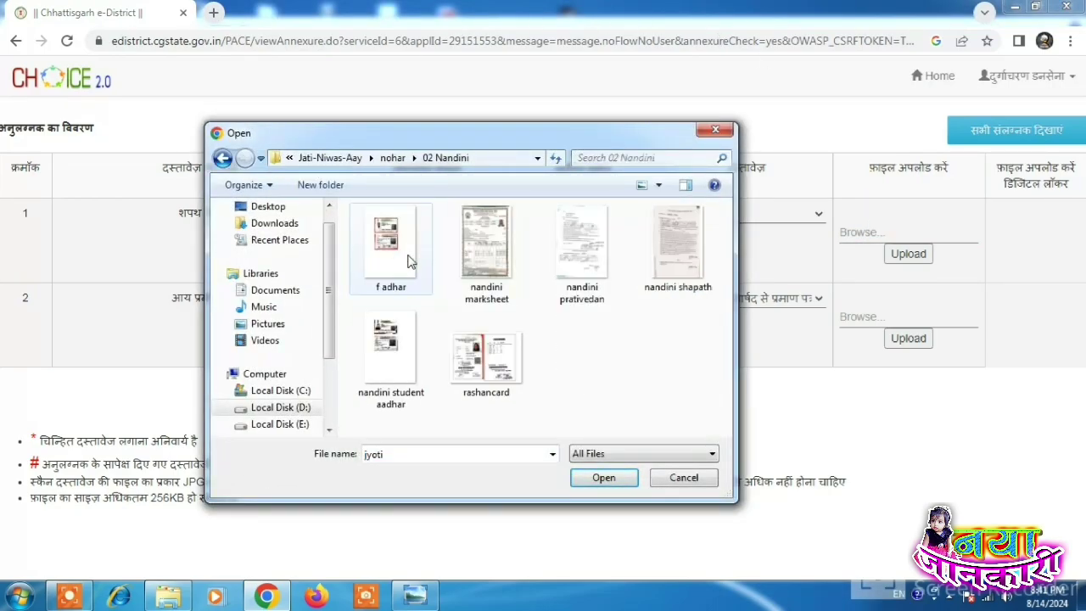
{"action": "left_click", "coordinate": [676, 266]}
{"action": "right_click", "coordinate": [676, 267]}
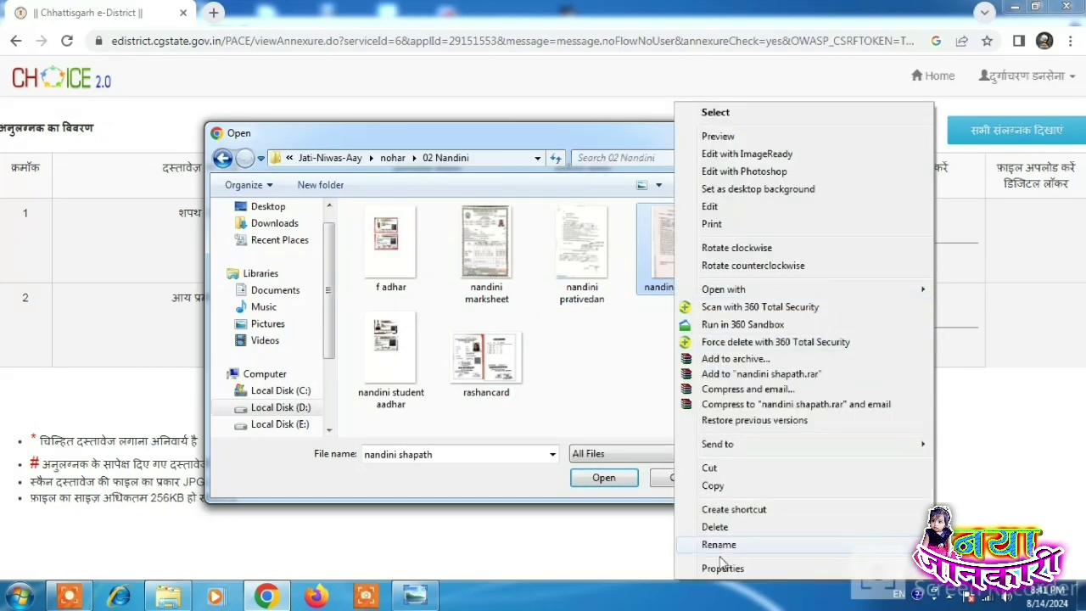
{"action": "left_click", "coordinate": [713, 568]}
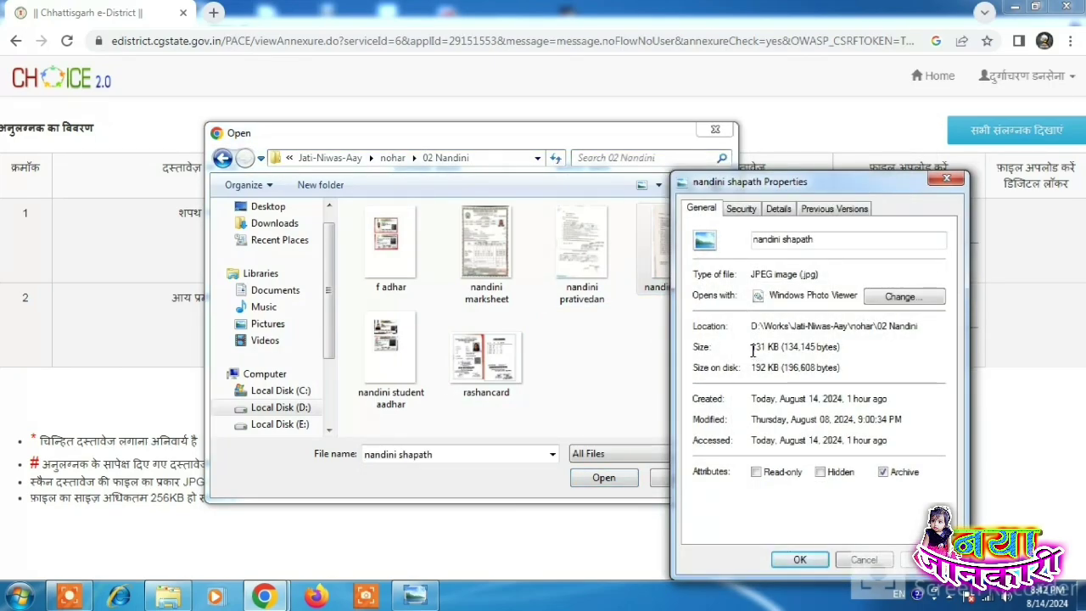
{"action": "left_click_drag", "start_coordinate": [752, 347], "coordinate": [782, 347]}
{"action": "left_click", "coordinate": [946, 179]}
Step: Check the report scan is 140 KB, then attach and upload the affidavit scan in row 1
{"action": "left_click", "coordinate": [584, 246]}
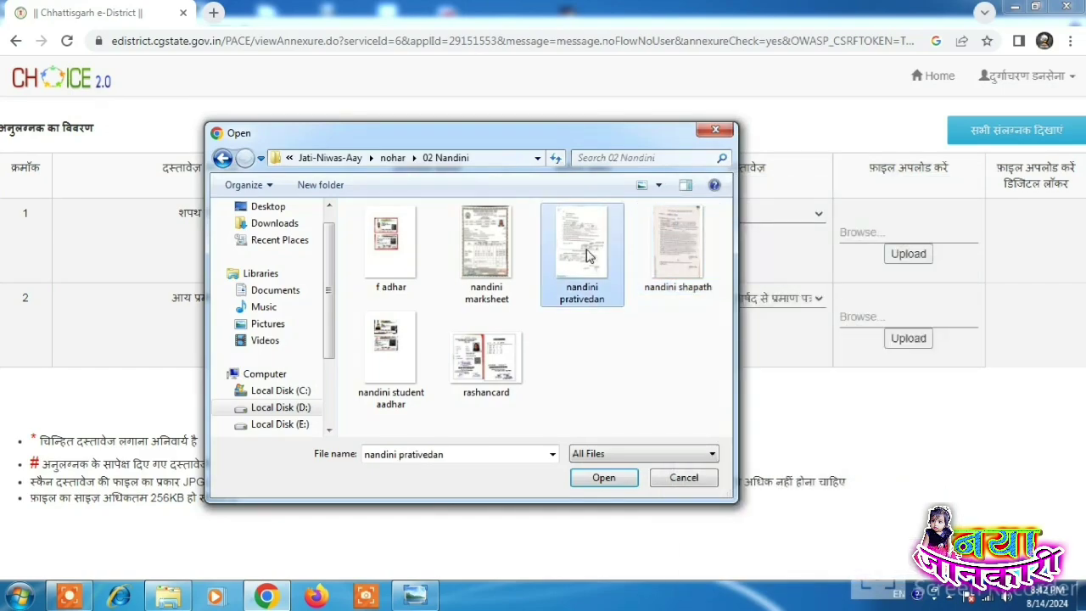
{"action": "right_click", "coordinate": [585, 246]}
{"action": "left_click", "coordinate": [637, 568]}
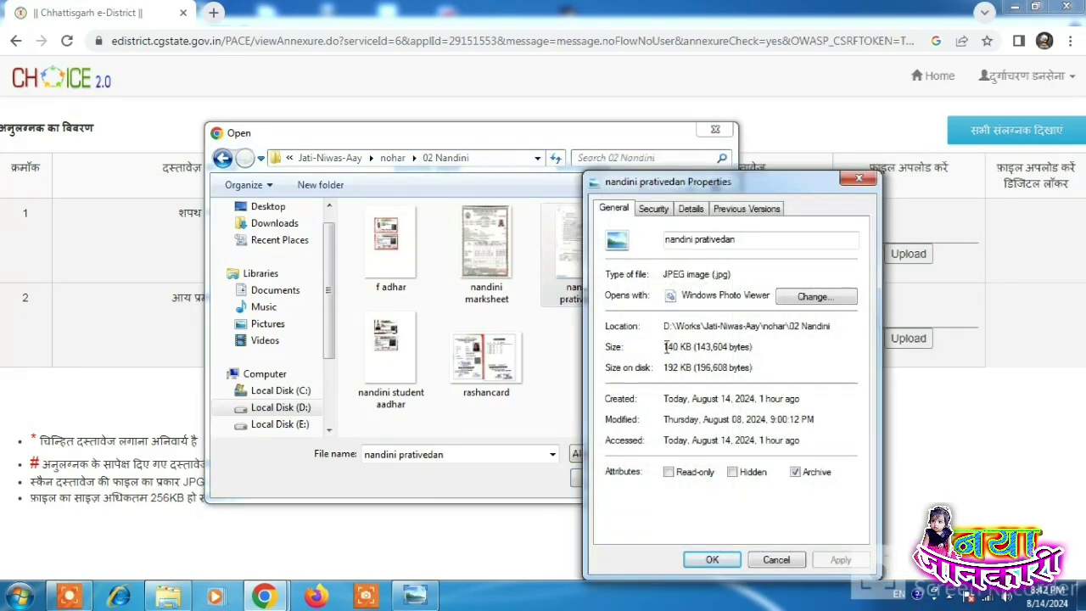
{"action": "left_click_drag", "start_coordinate": [666, 346], "coordinate": [696, 347]}
{"action": "left_click", "coordinate": [860, 178]}
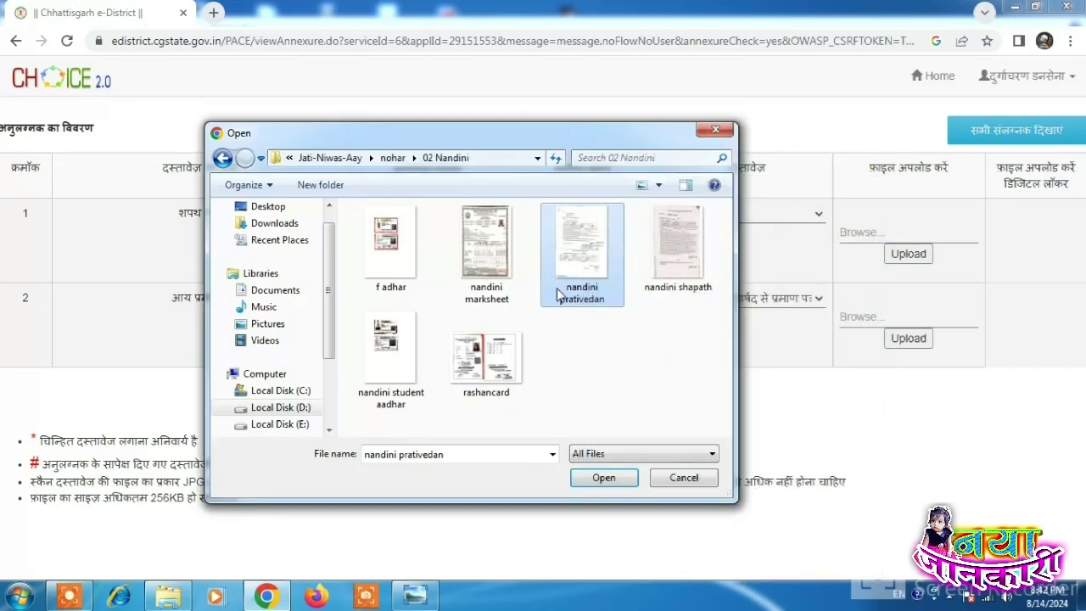
{"action": "left_click", "coordinate": [670, 253]}
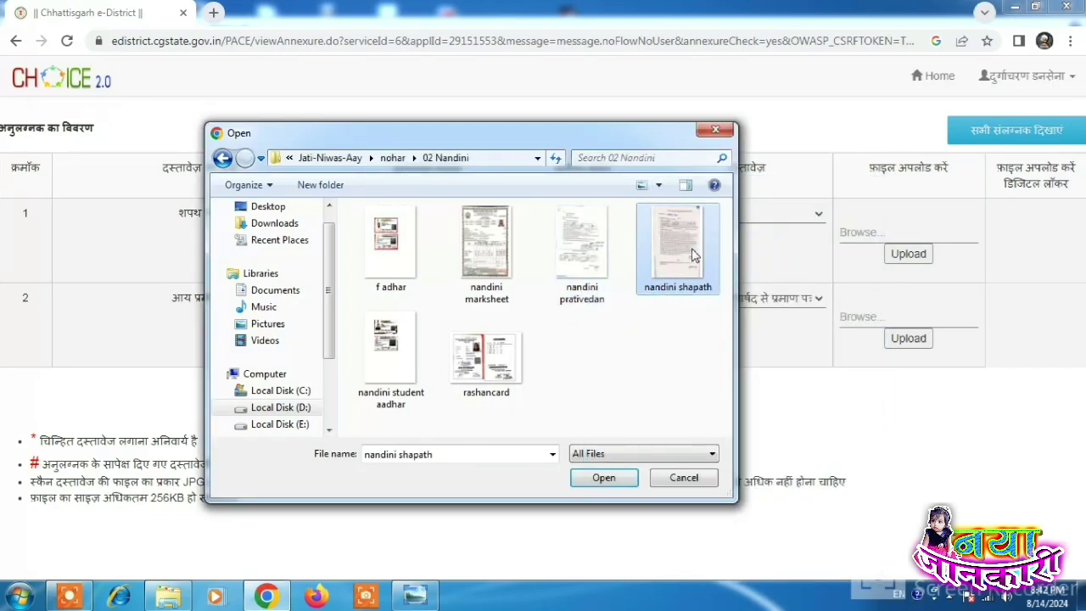
{"action": "left_click", "coordinate": [605, 478]}
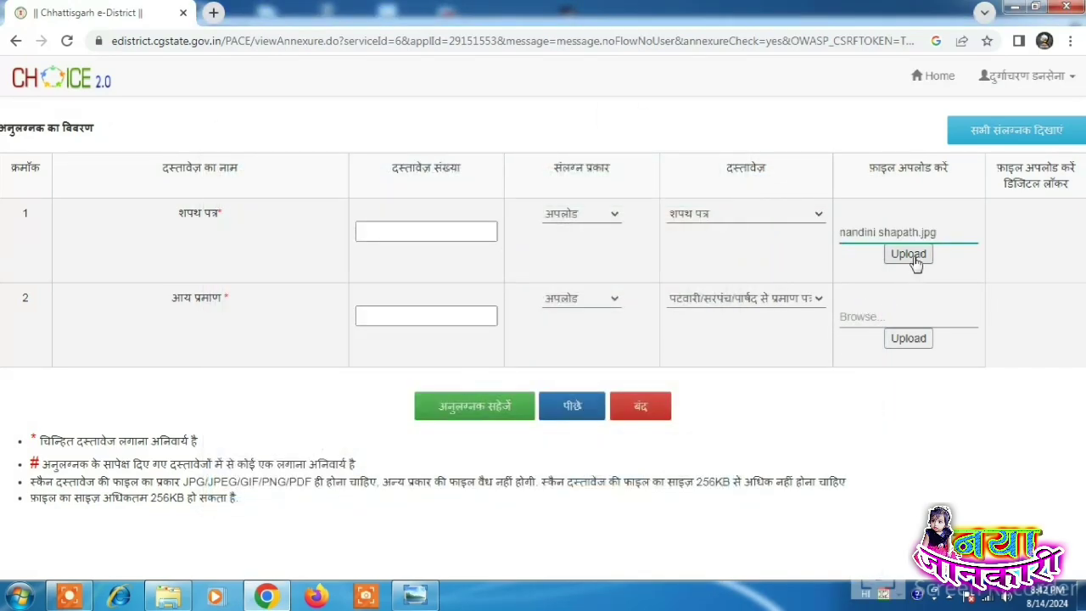
{"action": "left_click", "coordinate": [911, 258]}
Step: Upload nandini prativedan.jpg as income proof in row 2 and save the attachments
{"action": "left_click", "coordinate": [624, 135]}
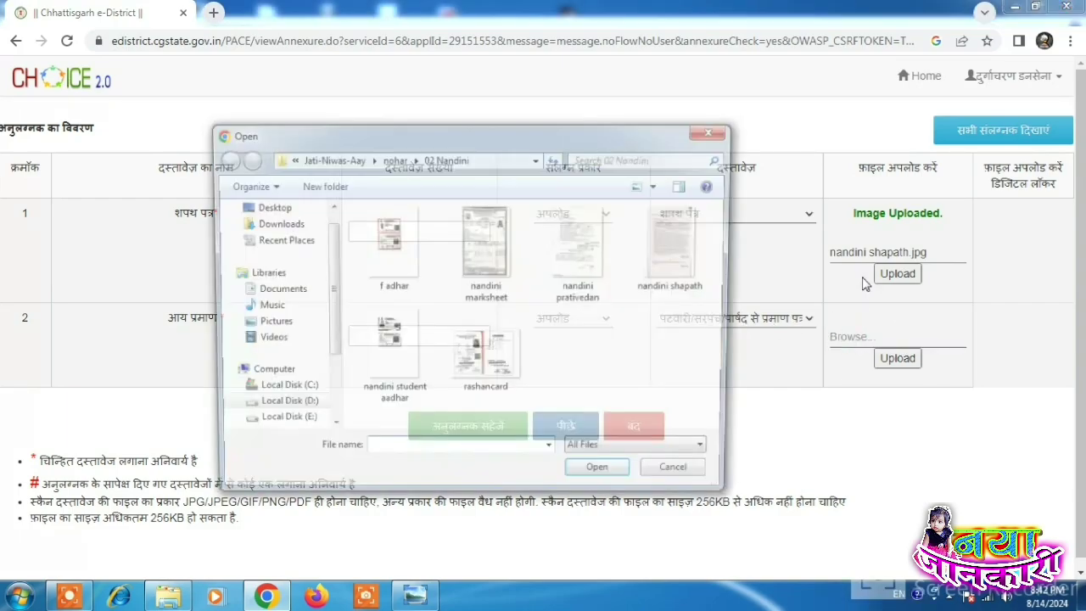
{"action": "left_click", "coordinate": [598, 269]}
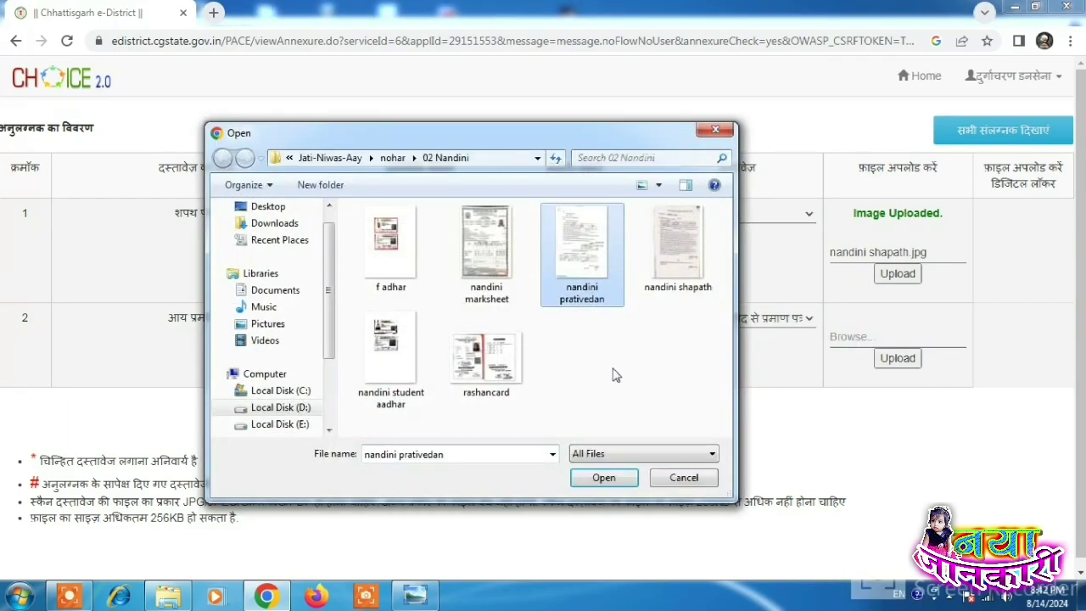
{"action": "left_click", "coordinate": [617, 480]}
{"action": "left_click", "coordinate": [906, 360]}
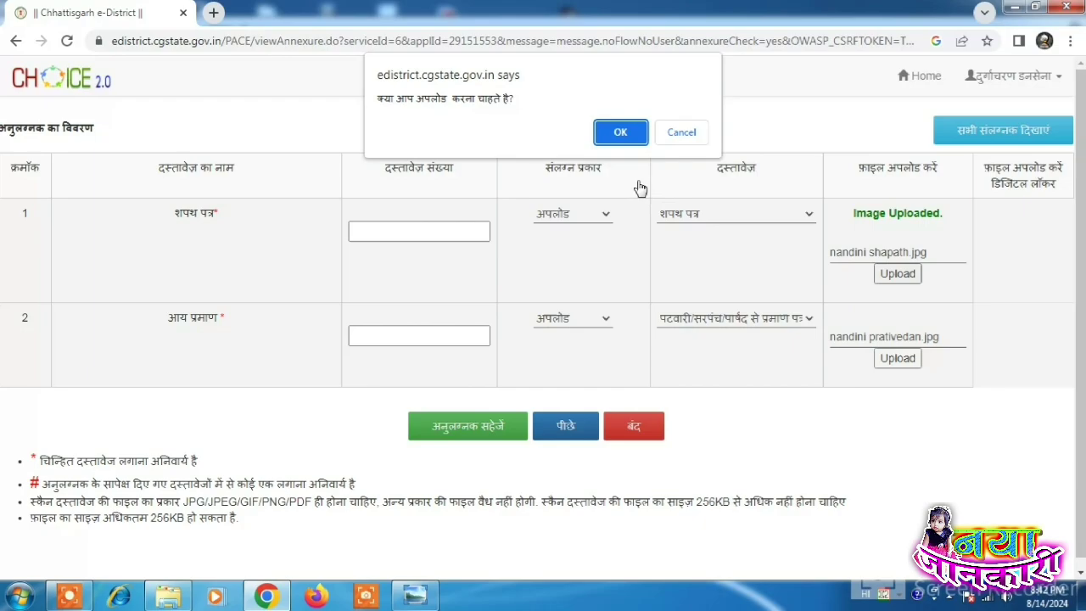
{"action": "left_click", "coordinate": [625, 130]}
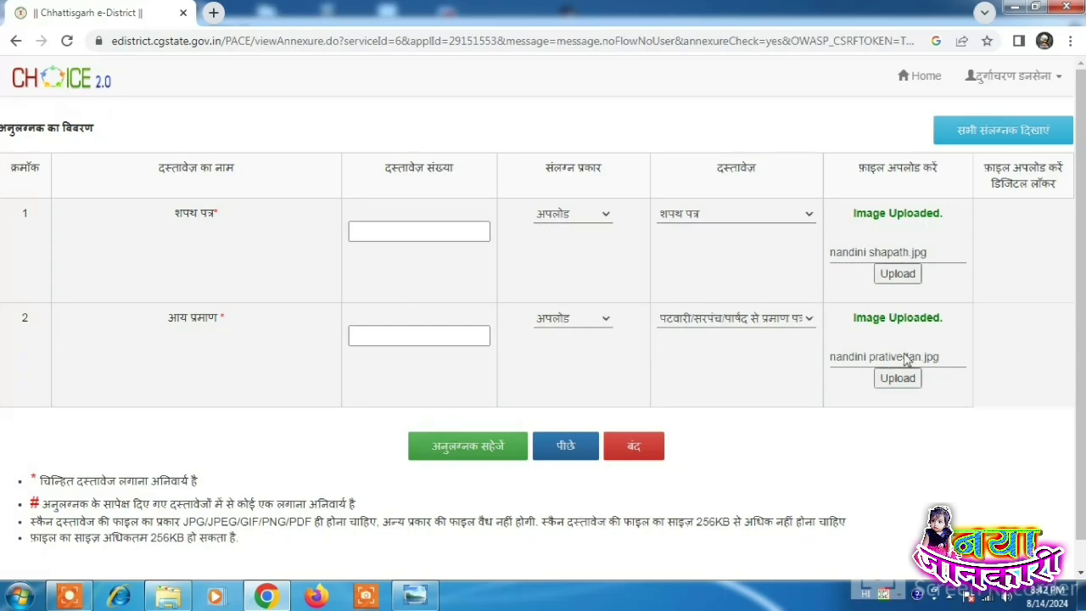
{"action": "left_click", "coordinate": [496, 448]}
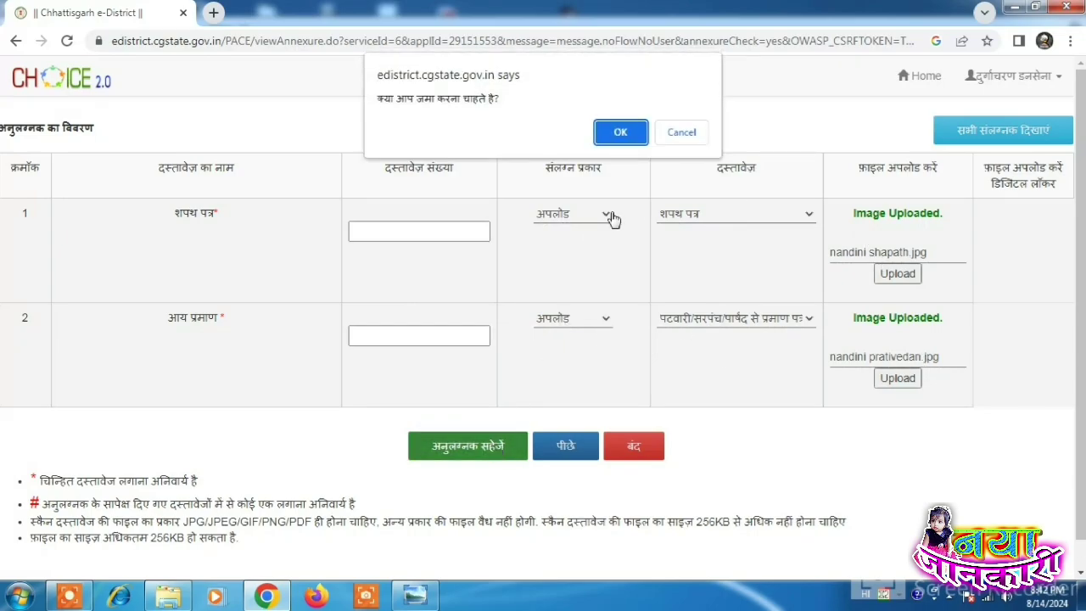
{"action": "left_click", "coordinate": [620, 133]}
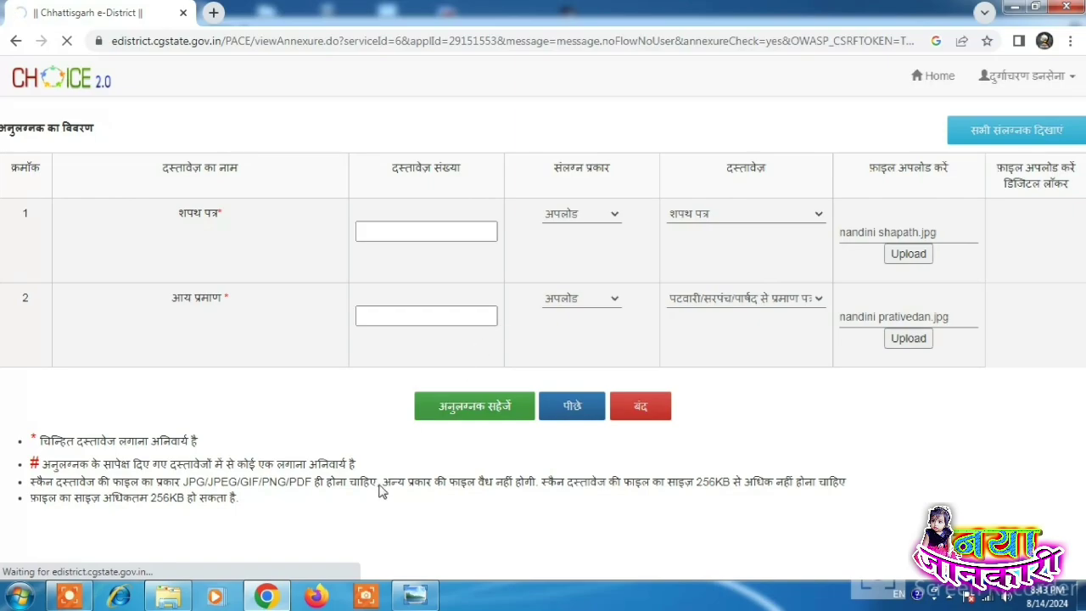
Step: Tick the preview's declaration checkbox and reopen the annexure page to edit attachments
{"action": "left_click", "coordinate": [76, 597]}
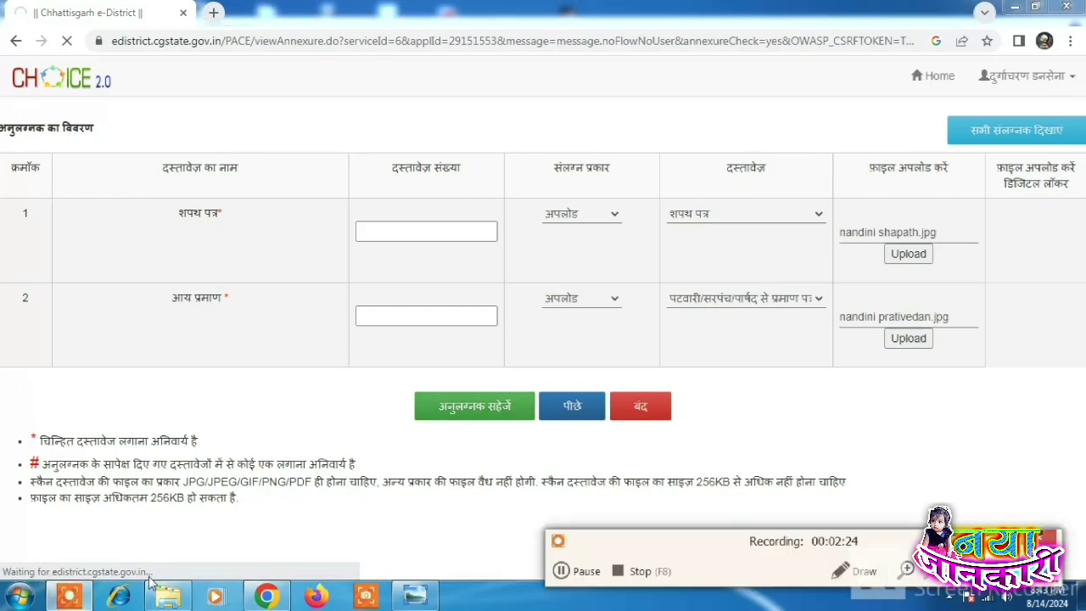
{"action": "left_click", "coordinate": [569, 571]}
{"action": "left_click", "coordinate": [569, 571]}
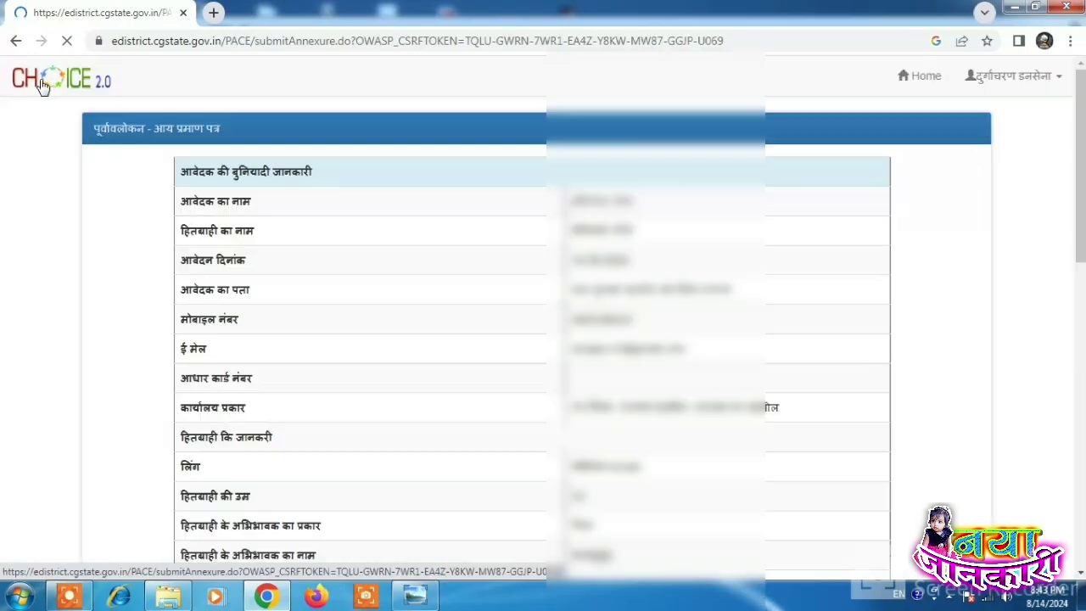
{"action": "scroll", "coordinate": [721, 280], "scroll_direction": "down", "scroll_amount": 9}
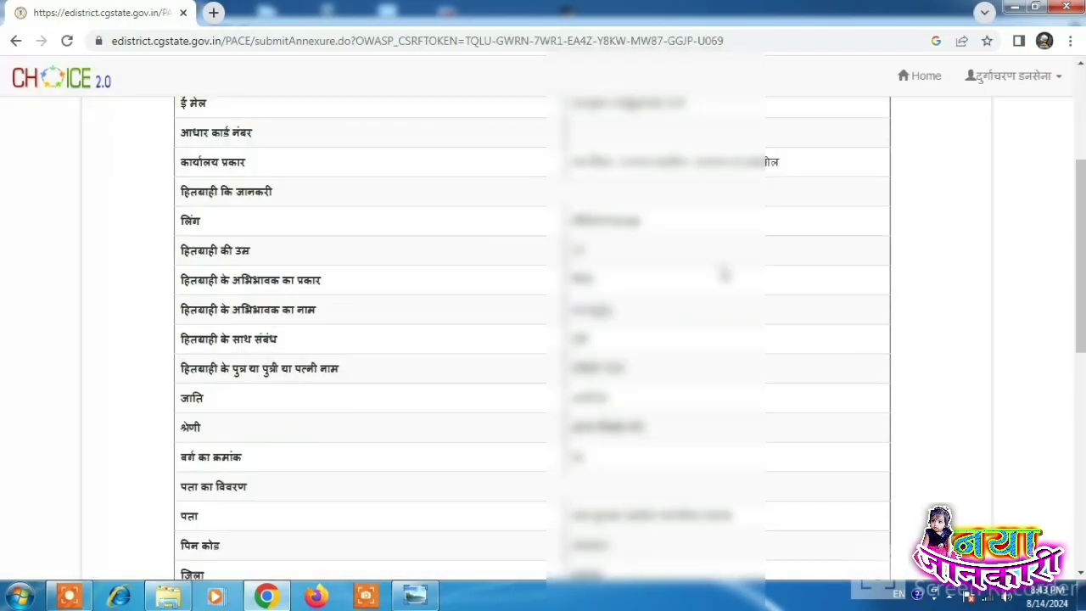
{"action": "scroll", "coordinate": [713, 292], "scroll_direction": "up", "scroll_amount": 5}
{"action": "scroll", "coordinate": [714, 292], "scroll_direction": "up", "scroll_amount": 3}
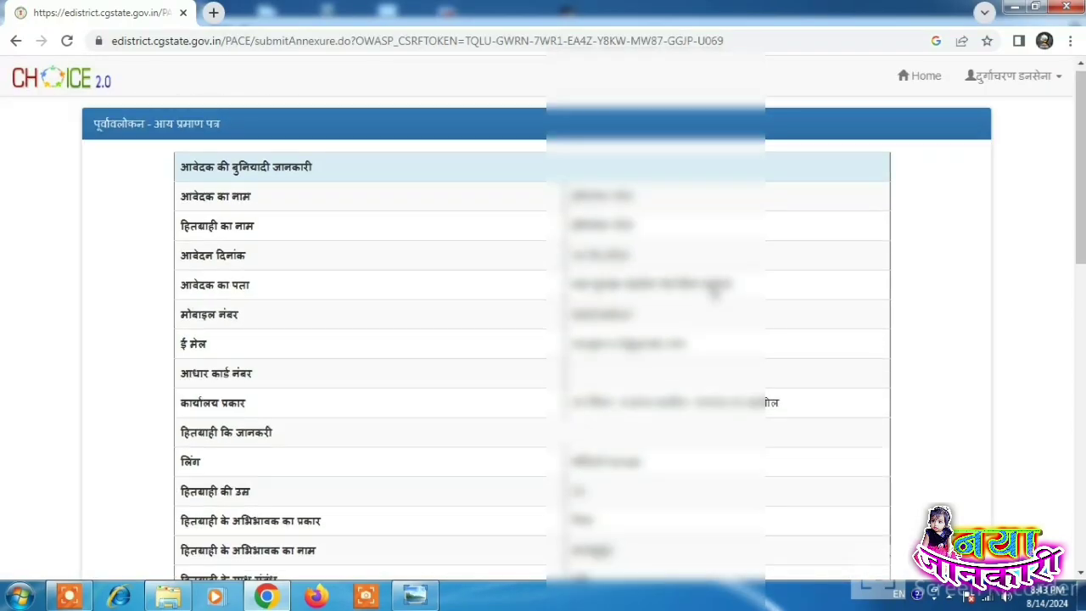
{"action": "scroll", "coordinate": [130, 269], "scroll_direction": "down", "scroll_amount": 8}
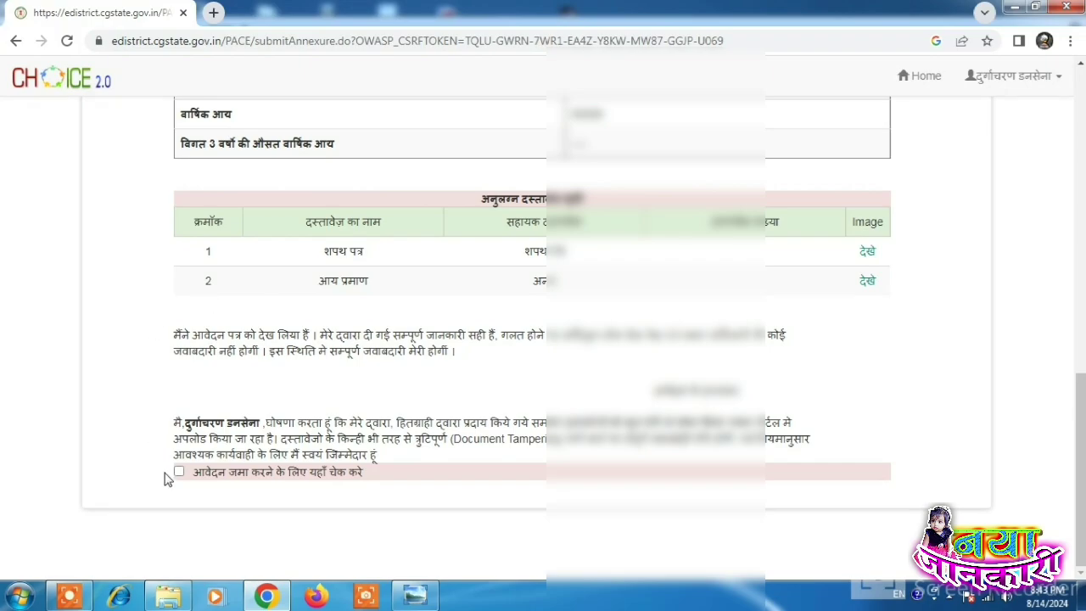
{"action": "left_click", "coordinate": [179, 472]}
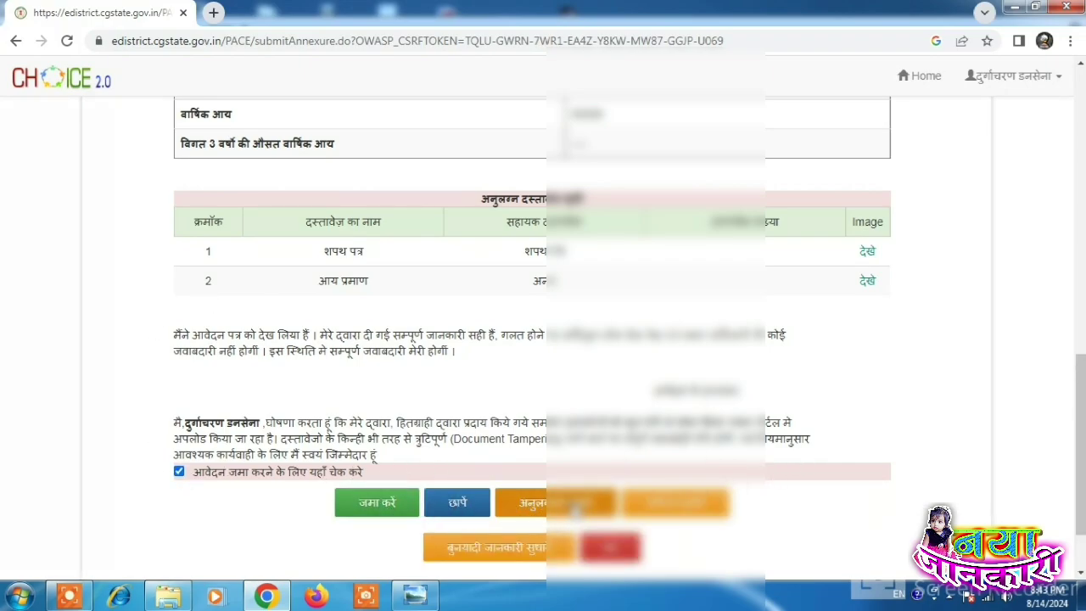
{"action": "left_click", "coordinate": [574, 508]}
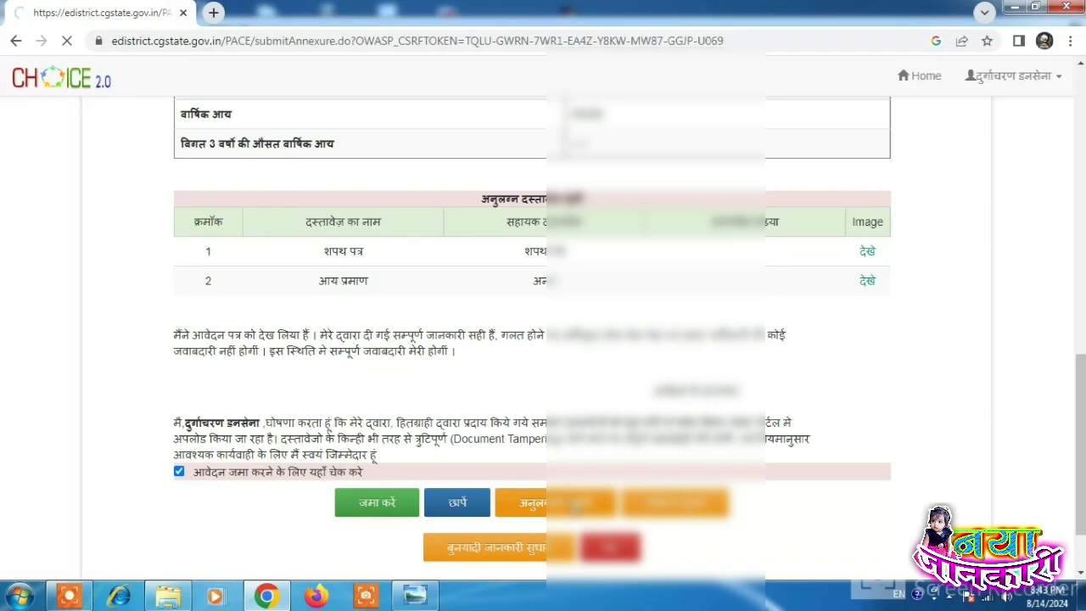
{"action": "scroll", "coordinate": [543, 340], "scroll_direction": "up", "scroll_amount": 6}
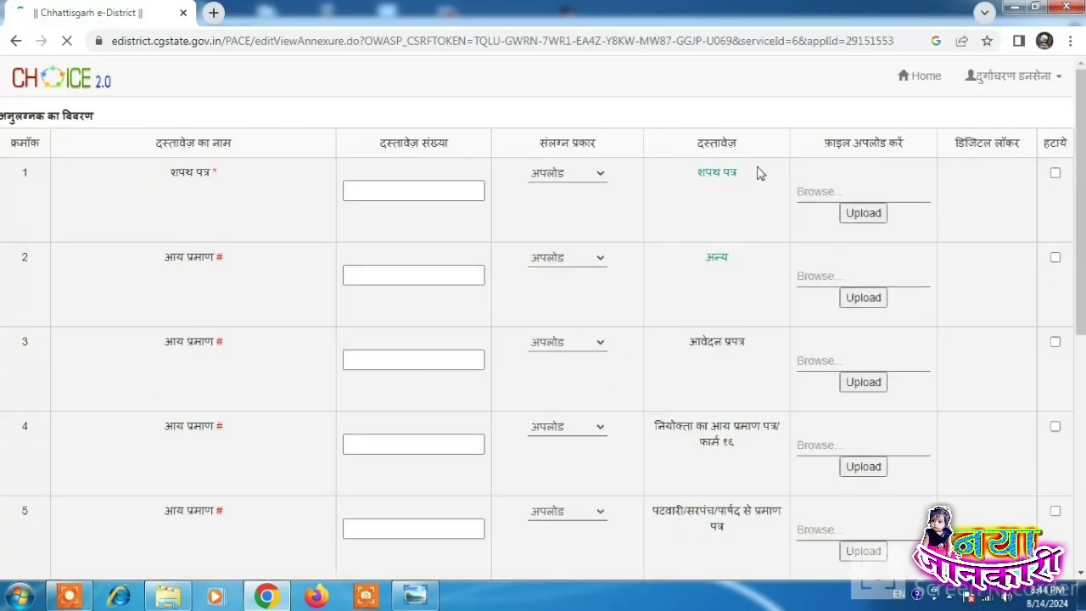
Step: Close the affidavit preview and upload f adhar.jpg to row 3 (आवेदन प्रपत्र), confirming OK
{"action": "left_click", "coordinate": [719, 176]}
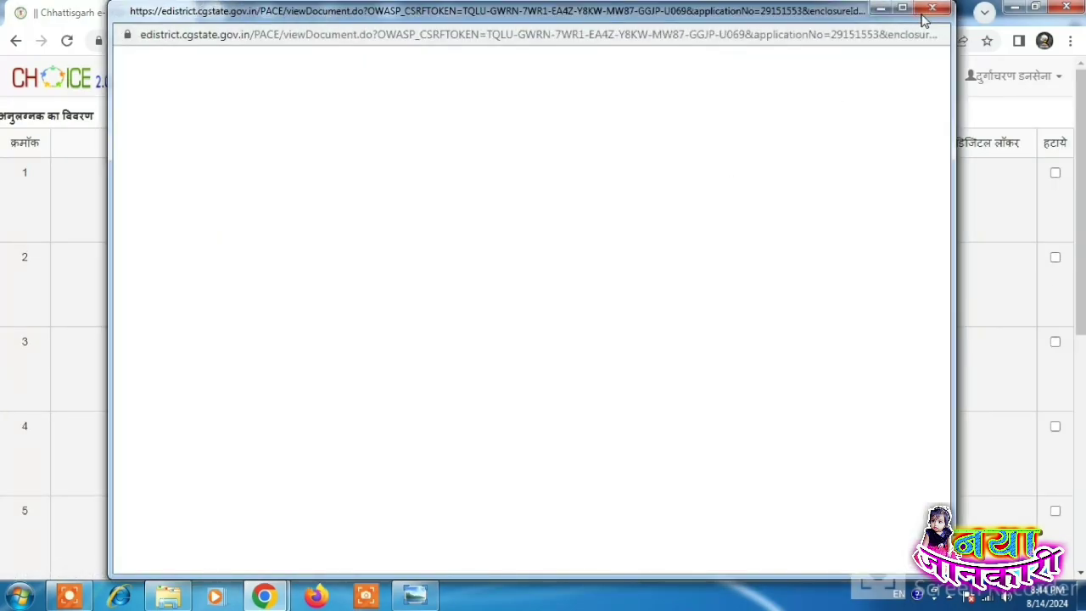
{"action": "left_click", "coordinate": [935, 9]}
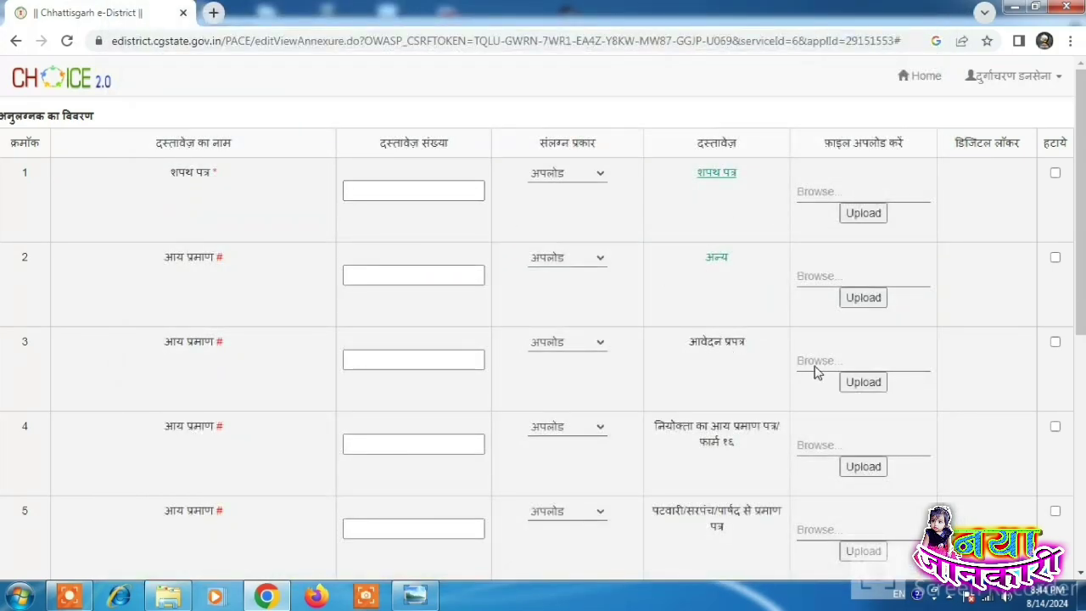
{"action": "left_click", "coordinate": [833, 336]}
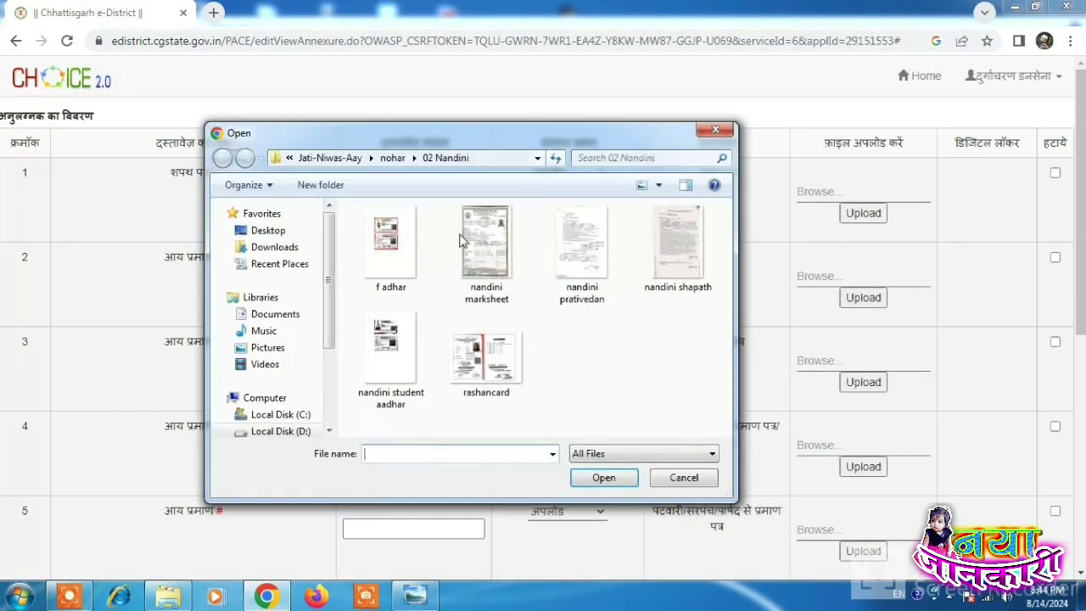
{"action": "left_click", "coordinate": [414, 243]}
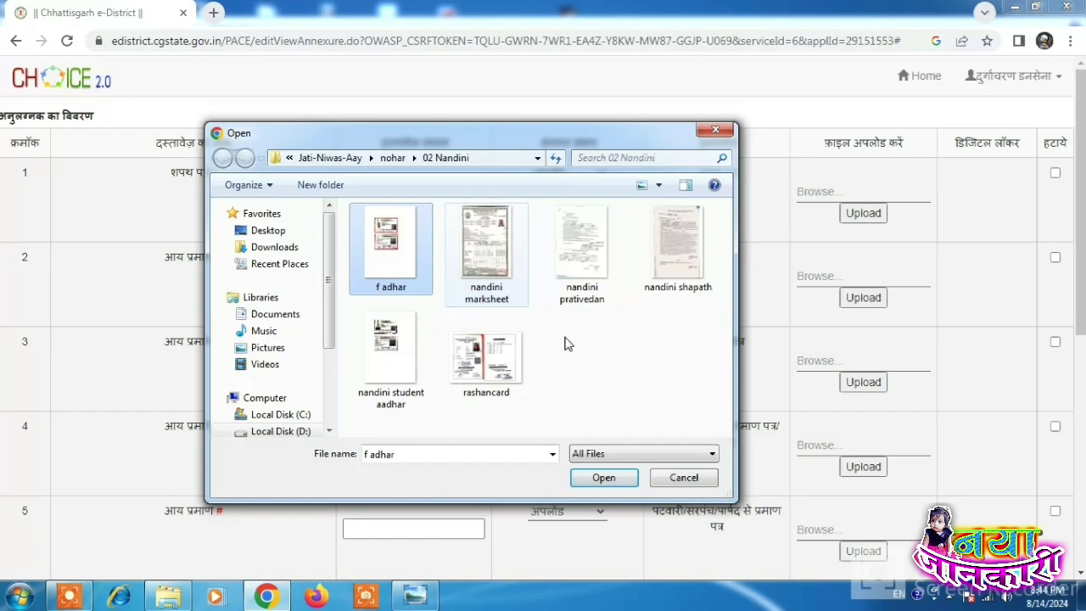
{"action": "left_click", "coordinate": [616, 481]}
{"action": "left_click", "coordinate": [863, 384]}
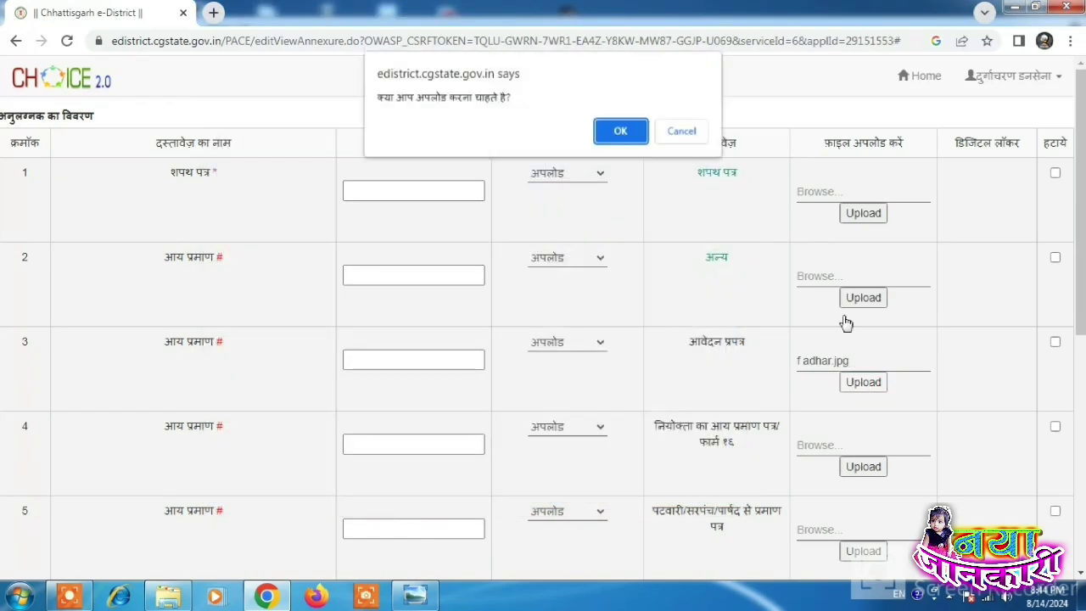
{"action": "left_click", "coordinate": [633, 138]}
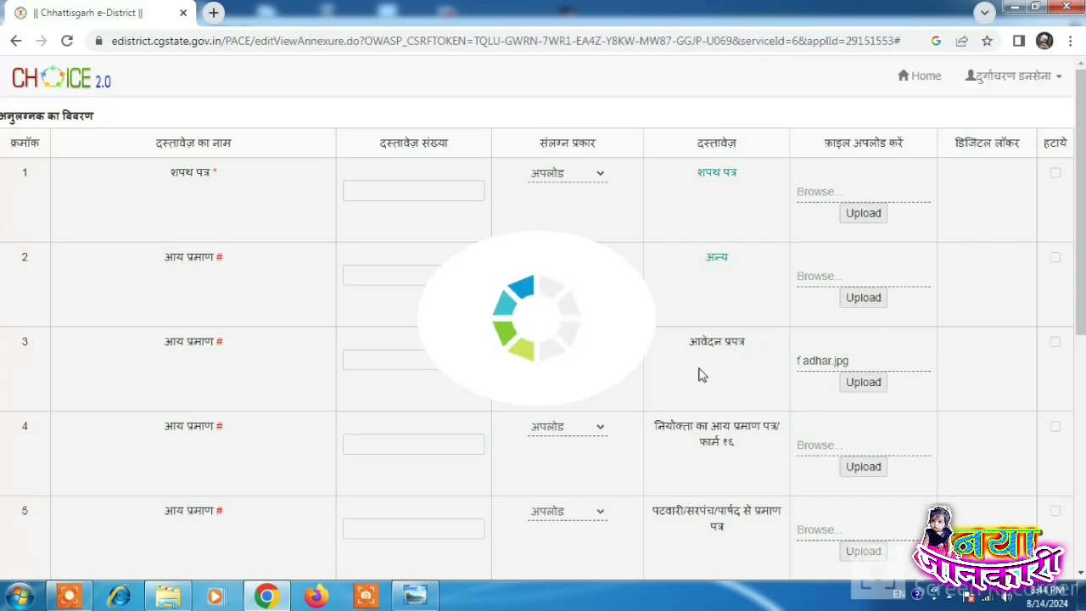
Step: Upload nandini marksheet.jpg to row 4 (फार्म १६), confirming OK
{"action": "left_click", "coordinate": [822, 465]}
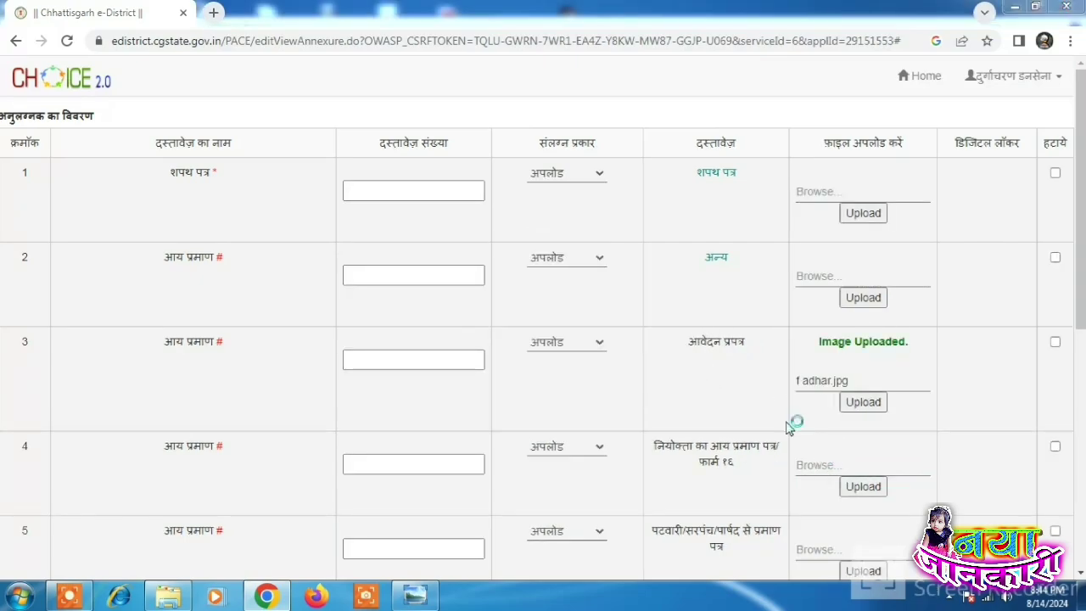
{"action": "left_click", "coordinate": [471, 238]}
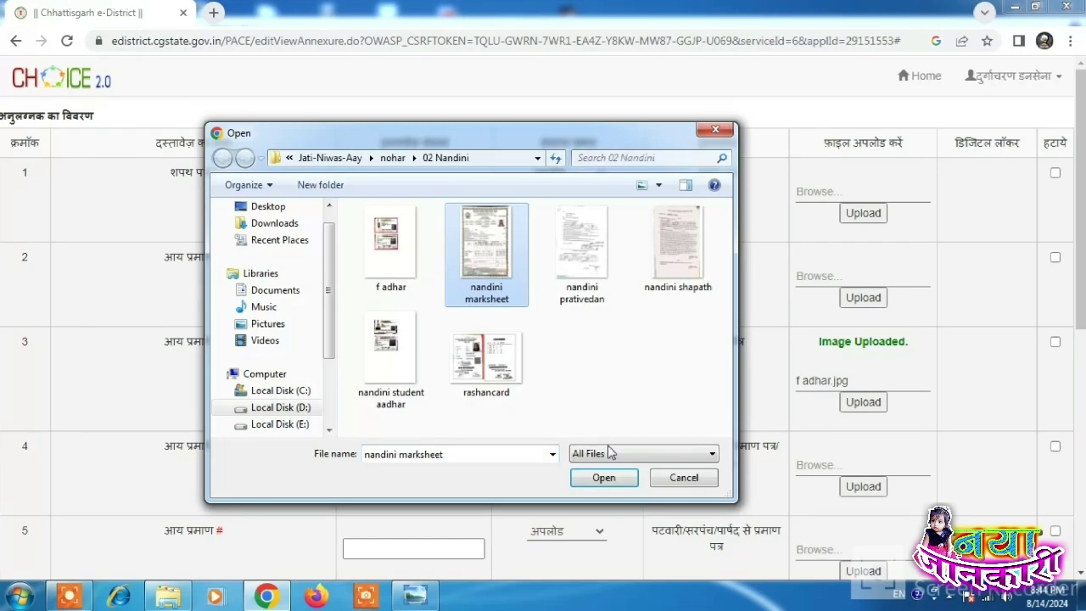
{"action": "left_click", "coordinate": [604, 477]}
{"action": "left_click", "coordinate": [863, 488]}
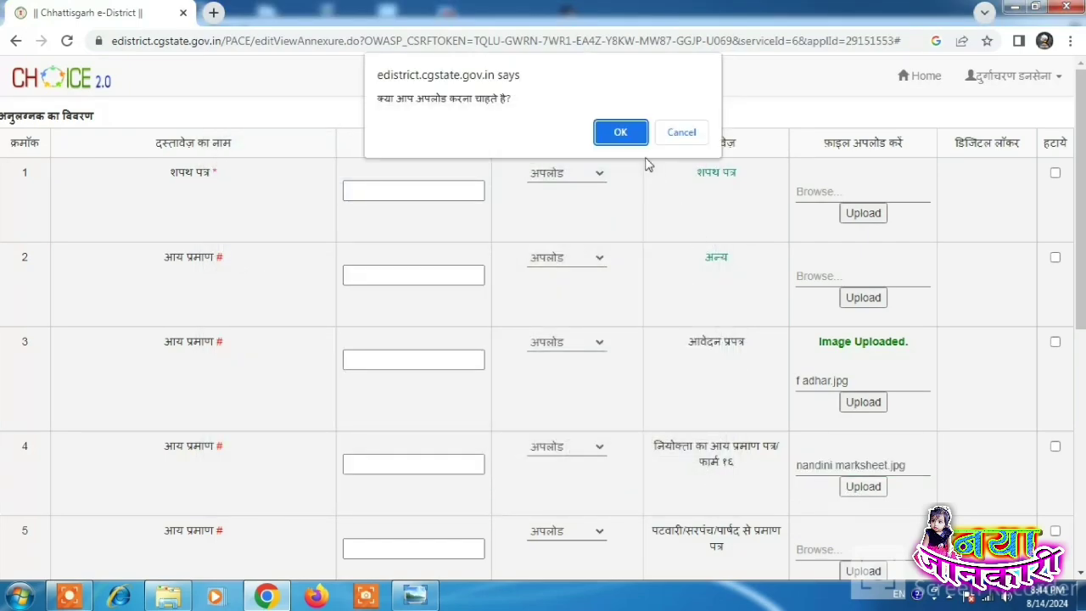
{"action": "left_click", "coordinate": [636, 137]}
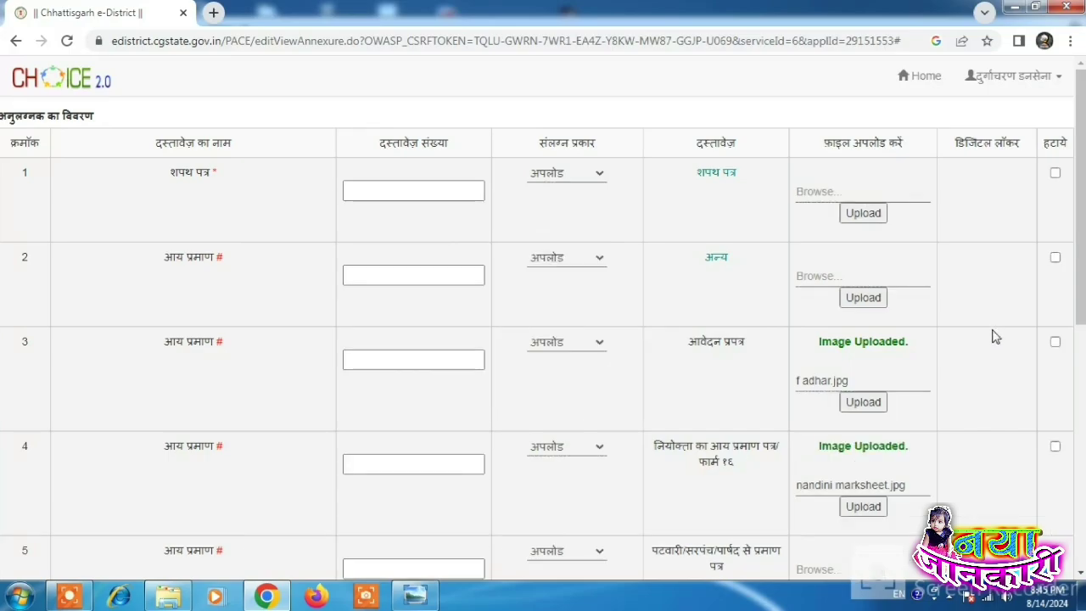
{"action": "scroll", "coordinate": [993, 335], "scroll_direction": "down", "scroll_amount": 3}
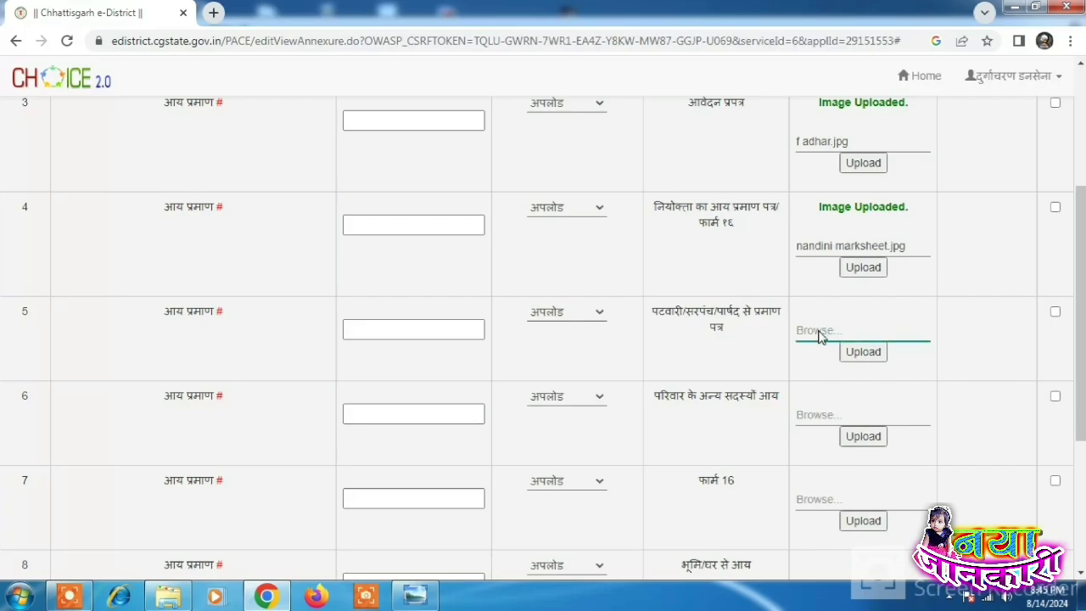
Step: Upload nandini student aadhar.jpg to row 5 and confirm OK
{"action": "left_click", "coordinate": [819, 338]}
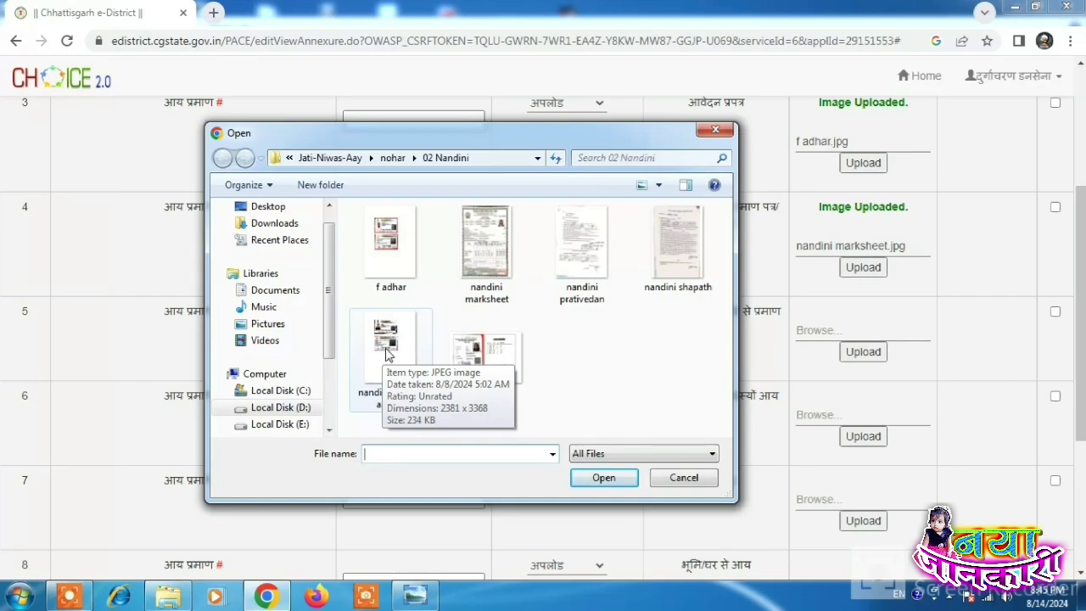
{"action": "left_click", "coordinate": [386, 348]}
{"action": "left_click", "coordinate": [628, 478]}
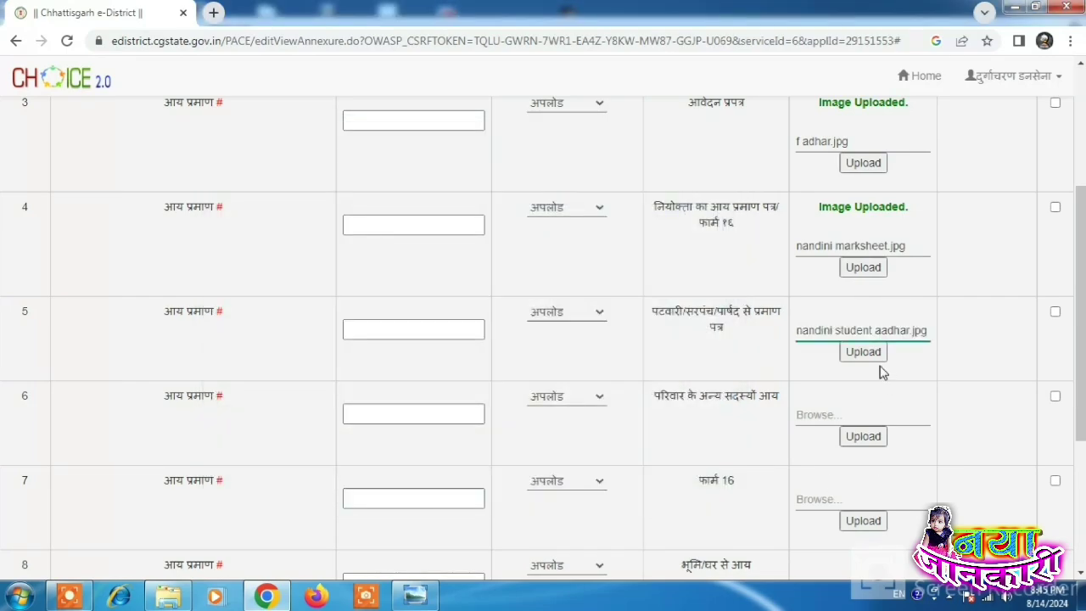
{"action": "left_click", "coordinate": [863, 351]}
{"action": "left_click", "coordinate": [620, 128]}
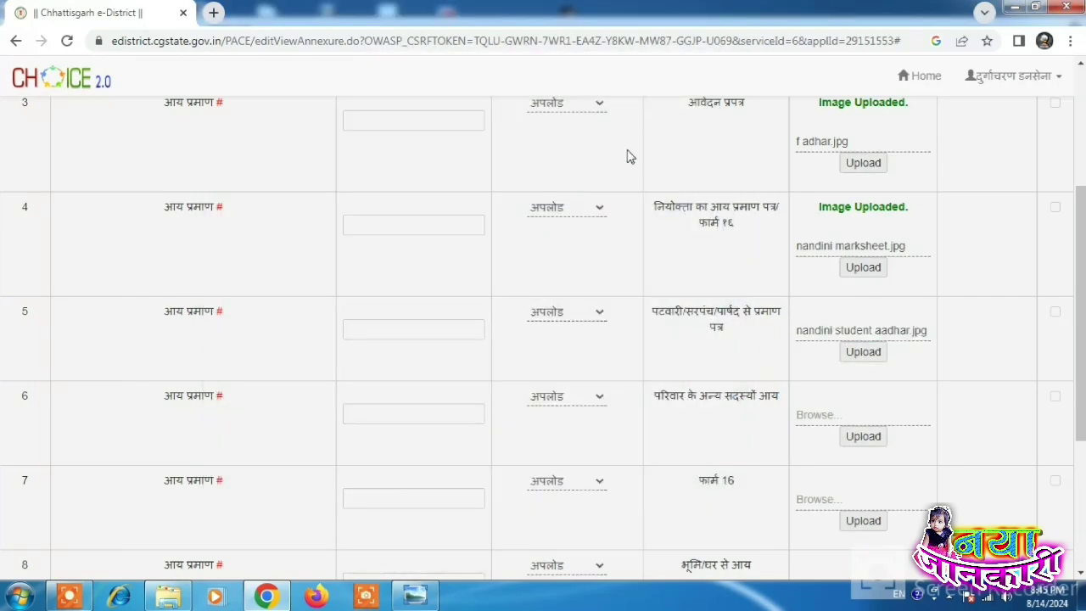
Step: Upload rashancard.jpg to row 6 (परिवार के अन्य सदस्यों आय) and scroll to the save buttons
{"action": "scroll", "coordinate": [883, 411], "scroll_direction": "up", "scroll_amount": 3}
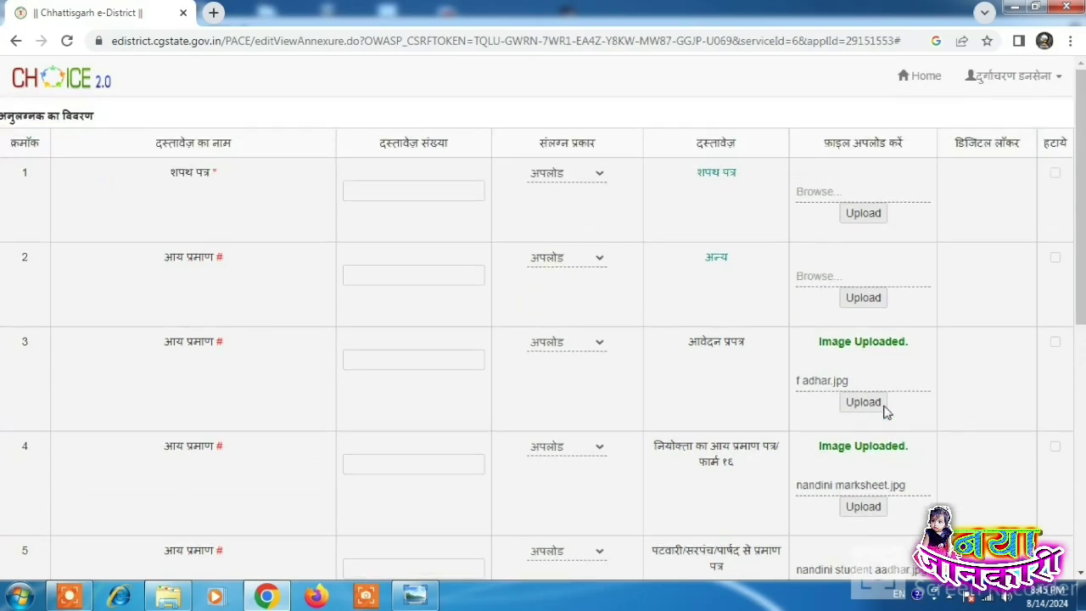
{"action": "scroll", "coordinate": [883, 412], "scroll_direction": "down", "scroll_amount": 2}
{"action": "scroll", "coordinate": [884, 411], "scroll_direction": "down", "scroll_amount": 1}
{"action": "scroll", "coordinate": [883, 412], "scroll_direction": "down", "scroll_amount": 1}
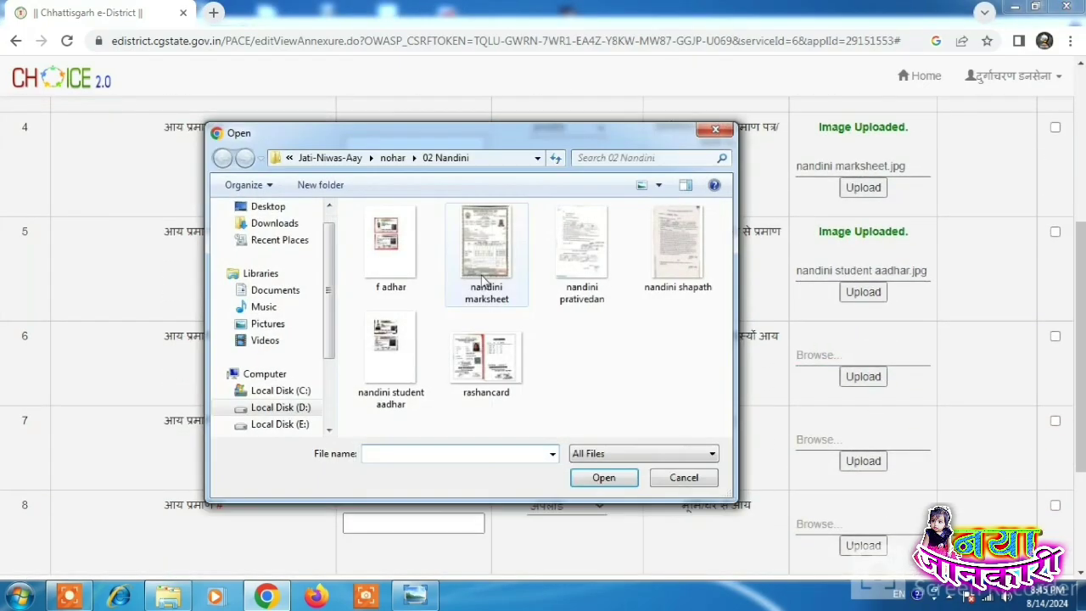
{"action": "double_click", "coordinate": [484, 356]}
{"action": "left_click", "coordinate": [861, 377]}
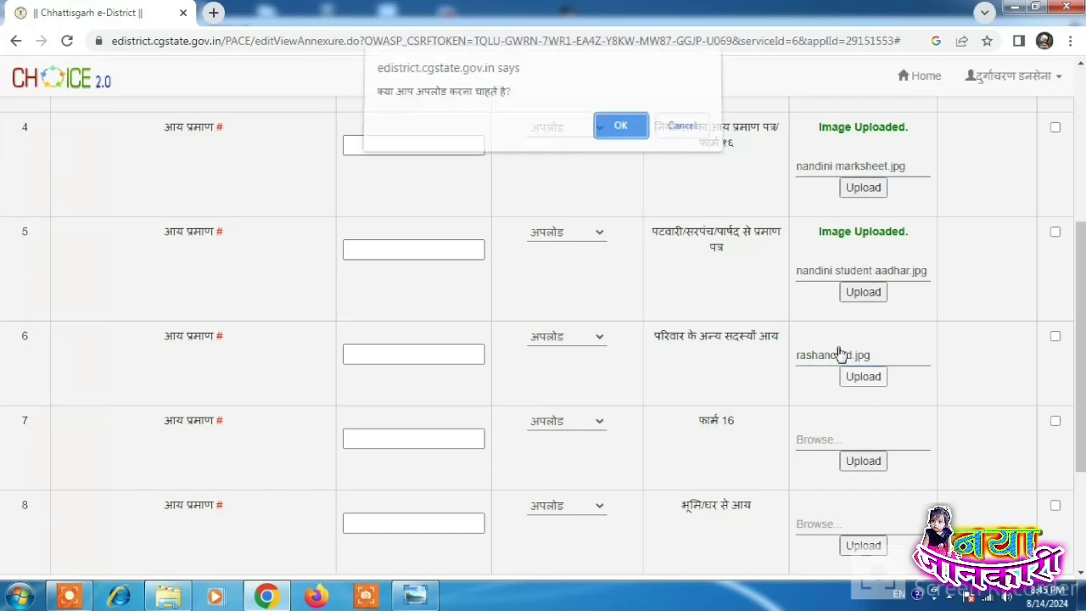
{"action": "left_click", "coordinate": [638, 134]}
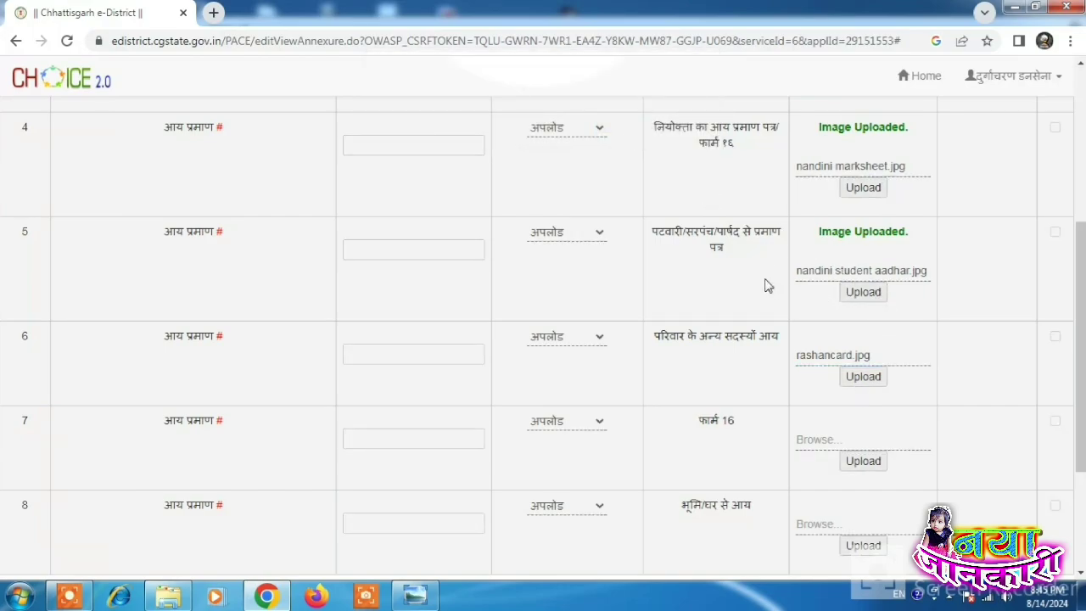
{"action": "scroll", "coordinate": [477, 388], "scroll_direction": "down", "scroll_amount": 2}
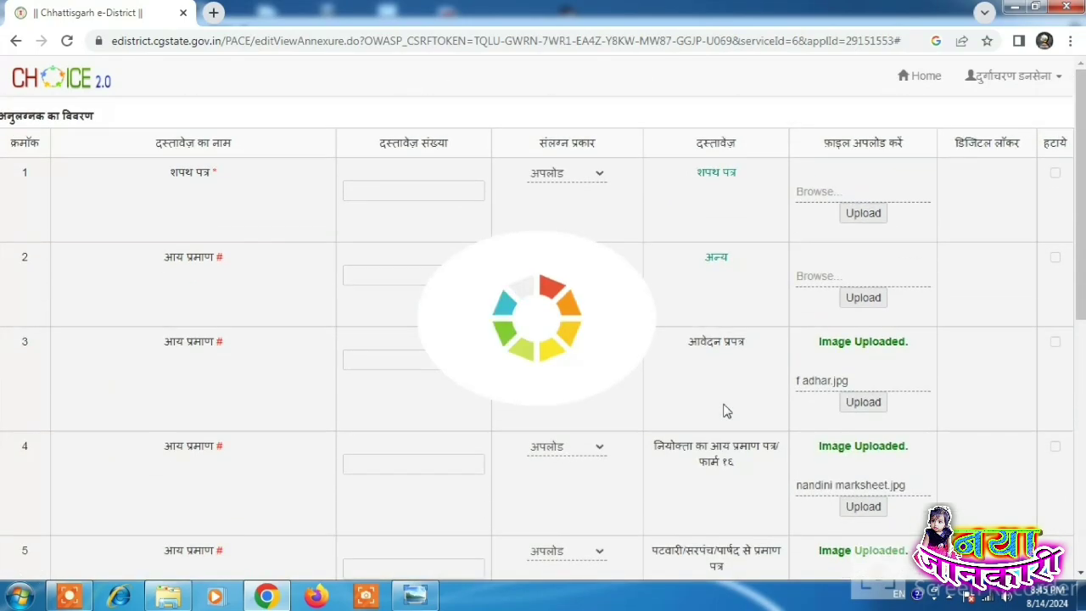
{"action": "scroll", "coordinate": [704, 332], "scroll_direction": "down", "scroll_amount": 6}
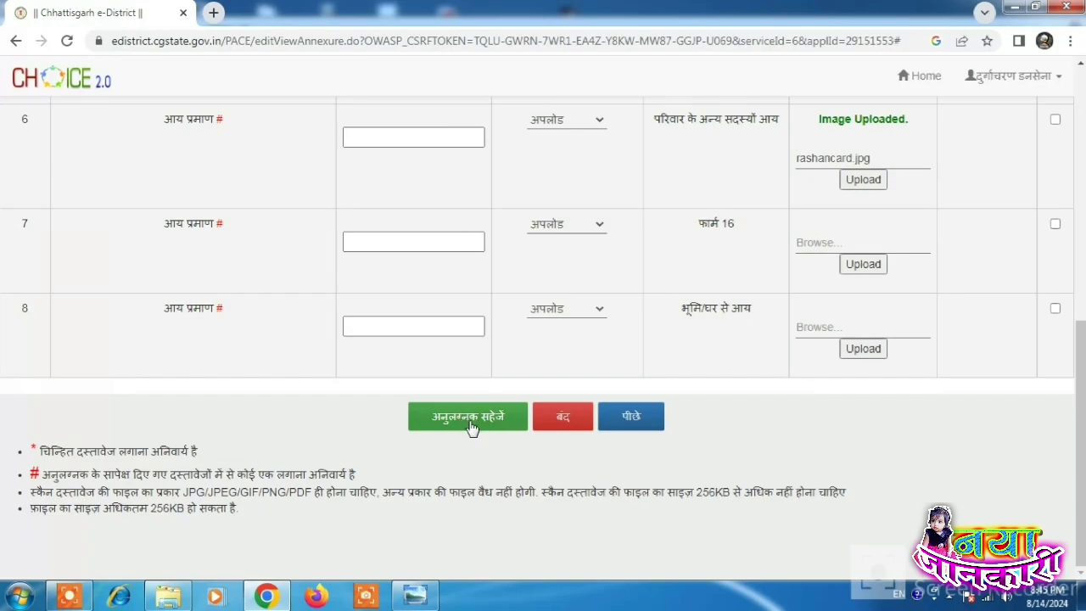
Step: Save the attachments with 'अनुलग्नक सहेजे', confirm OK, and continue to the application preview
{"action": "left_click", "coordinate": [467, 420]}
{"action": "left_click", "coordinate": [621, 131]}
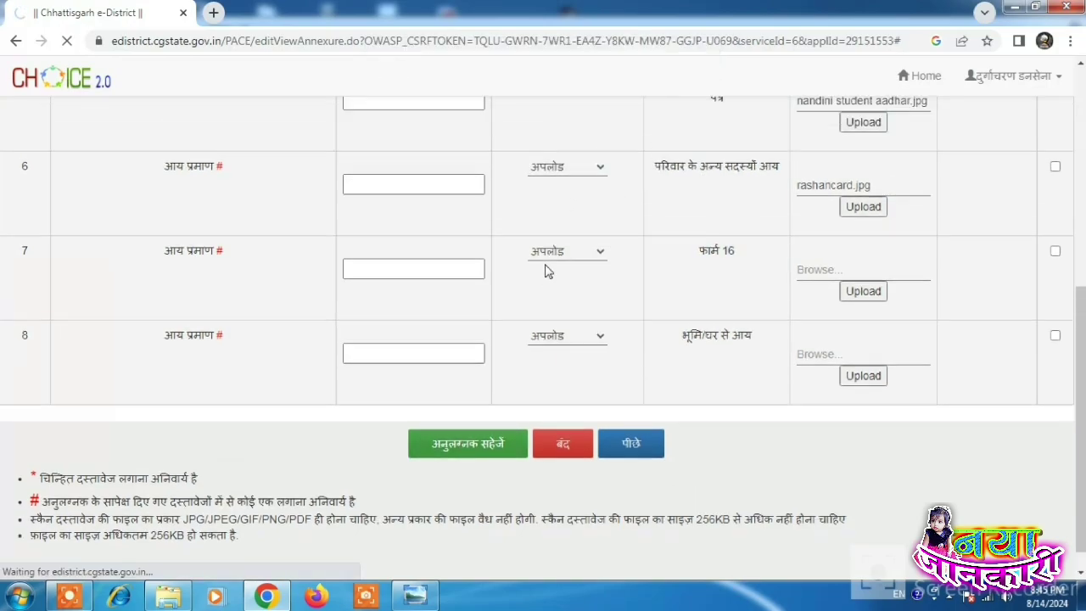
{"action": "scroll", "coordinate": [543, 267], "scroll_direction": "up", "scroll_amount": 5}
{"action": "scroll", "coordinate": [546, 271], "scroll_direction": "down", "scroll_amount": 3}
{"action": "scroll", "coordinate": [546, 271], "scroll_direction": "down", "scroll_amount": 2}
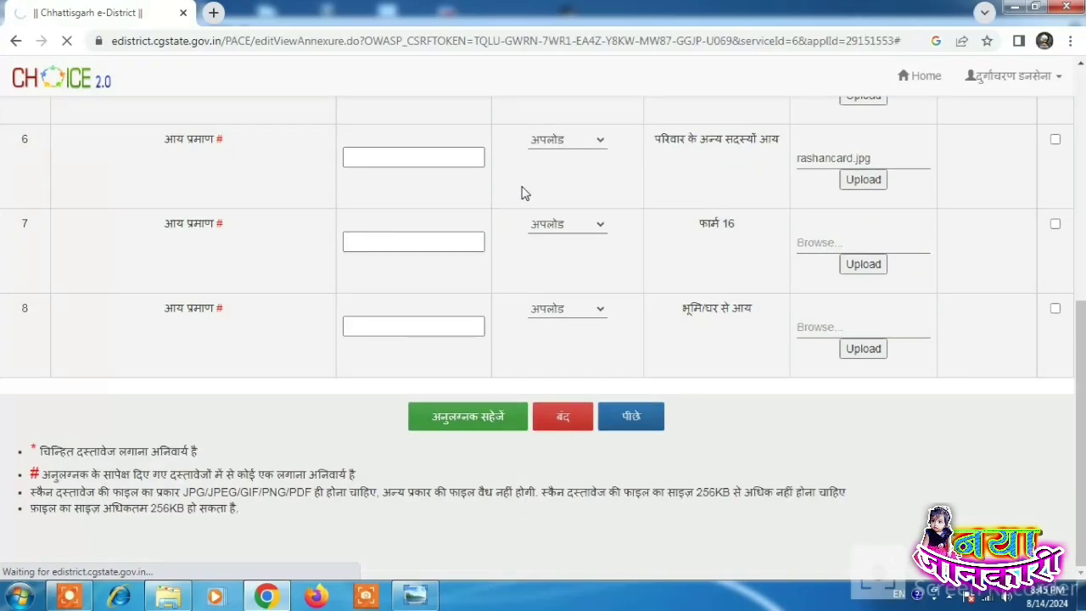
{"action": "scroll", "coordinate": [637, 262], "scroll_direction": "up", "scroll_amount": 5}
{"action": "scroll", "coordinate": [637, 262], "scroll_direction": "down", "scroll_amount": 5}
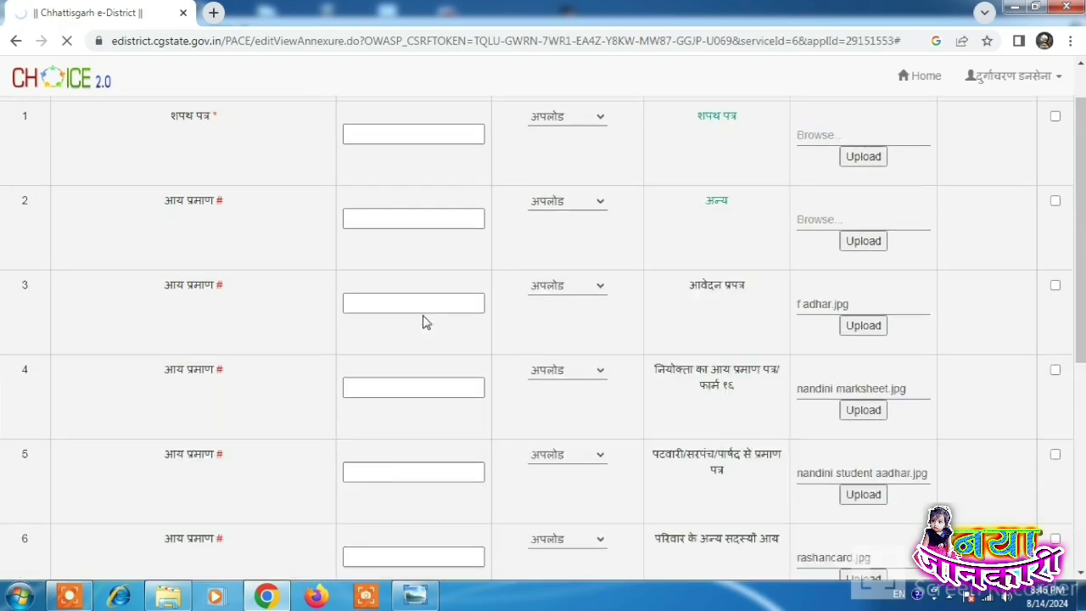
{"action": "scroll", "coordinate": [422, 320], "scroll_direction": "down", "scroll_amount": 5}
{"action": "left_click", "coordinate": [562, 416]}
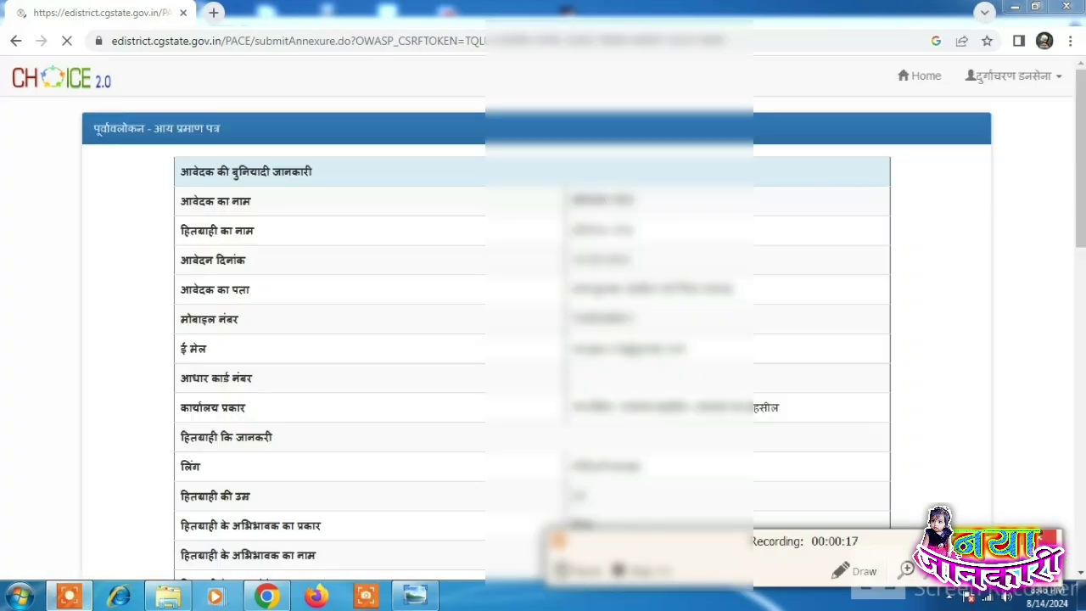
Step: Review the supporting documents listed in the application preview
{"action": "scroll", "coordinate": [684, 319], "scroll_direction": "down", "scroll_amount": 15}
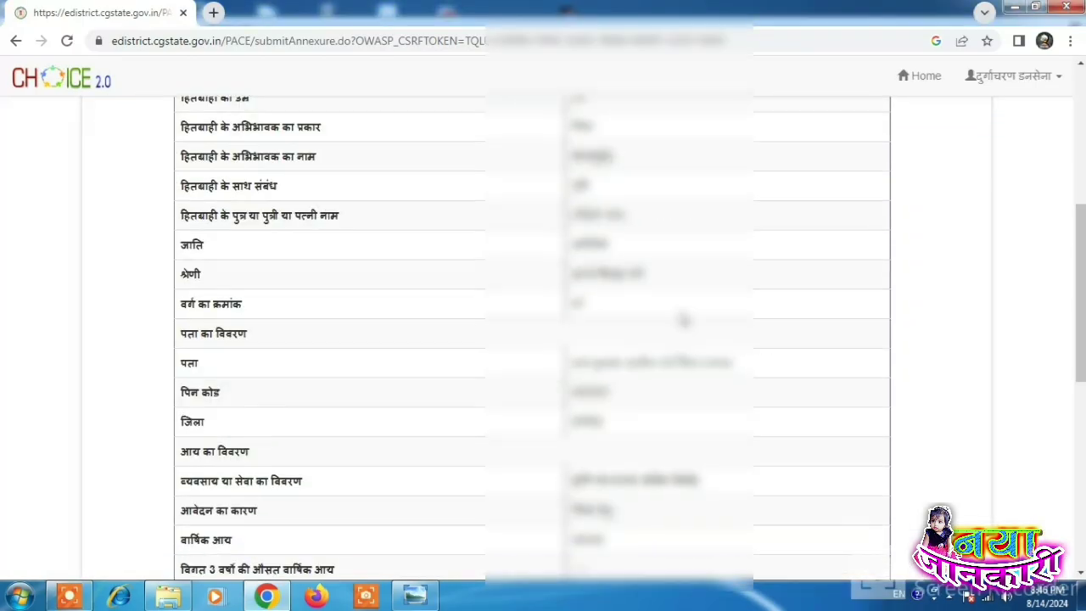
{"action": "scroll", "coordinate": [684, 321], "scroll_direction": "up", "scroll_amount": 8}
{"action": "scroll", "coordinate": [670, 326], "scroll_direction": "down", "scroll_amount": 8}
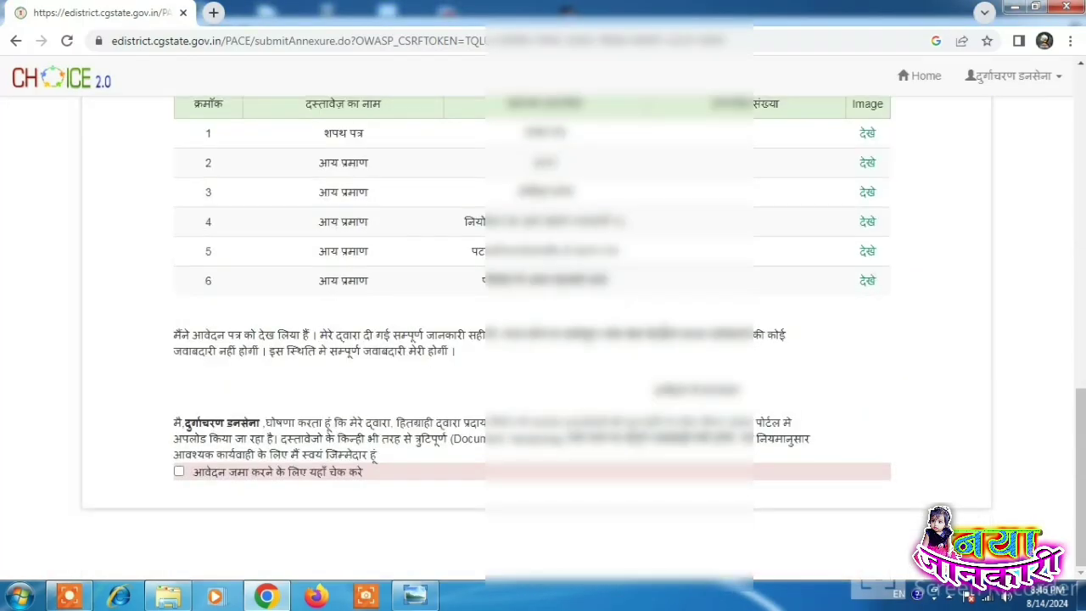
{"action": "left_click_drag", "start_coordinate": [326, 133], "coordinate": [363, 133]}
{"action": "left_click_drag", "start_coordinate": [319, 163], "coordinate": [330, 221]}
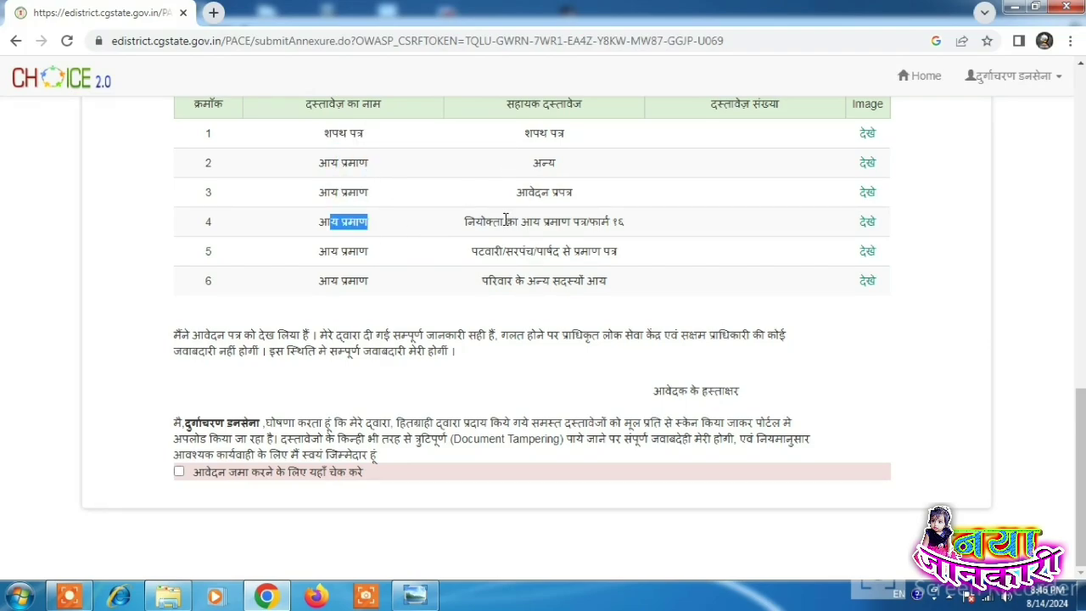
{"action": "left_click_drag", "start_coordinate": [506, 221], "coordinate": [574, 222]}
{"action": "left_click_drag", "start_coordinate": [503, 252], "coordinate": [572, 252]}
{"action": "left_click_drag", "start_coordinate": [508, 281], "coordinate": [588, 281]}
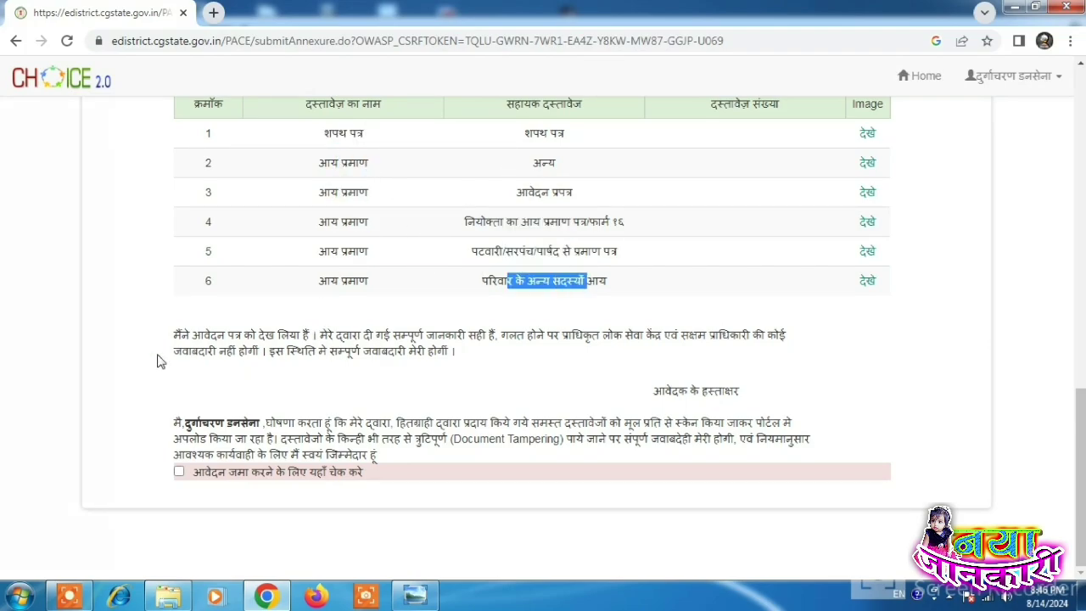
Step: Tick the submission declaration and submit the application with 'जमा करें'
{"action": "left_click", "coordinate": [179, 474]}
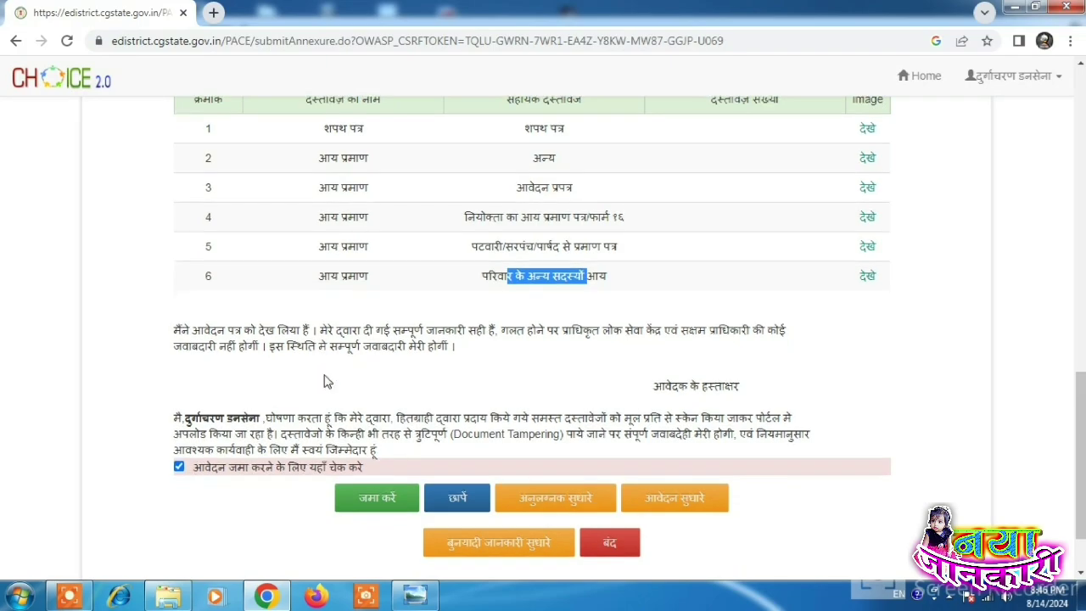
{"action": "scroll", "coordinate": [374, 424], "scroll_direction": "down", "scroll_amount": 1}
{"action": "left_click", "coordinate": [382, 420]}
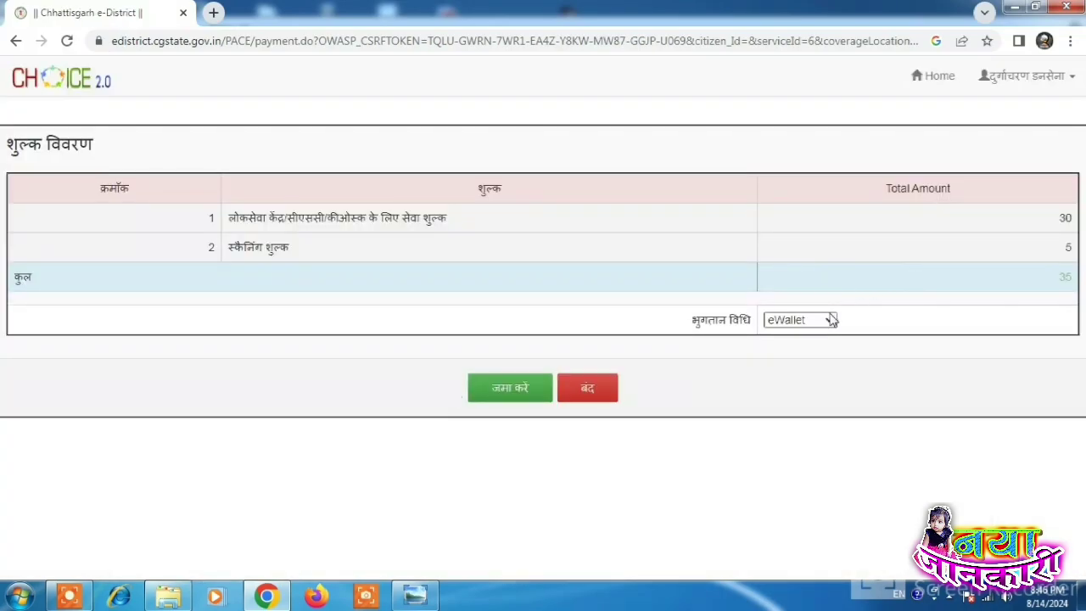
Step: Choose CSCWallet as the payment method for the 35 fee
{"action": "left_click", "coordinate": [832, 320]}
{"action": "left_click", "coordinate": [868, 281]}
{"action": "left_click_drag", "start_coordinate": [1061, 244], "coordinate": [1078, 245]}
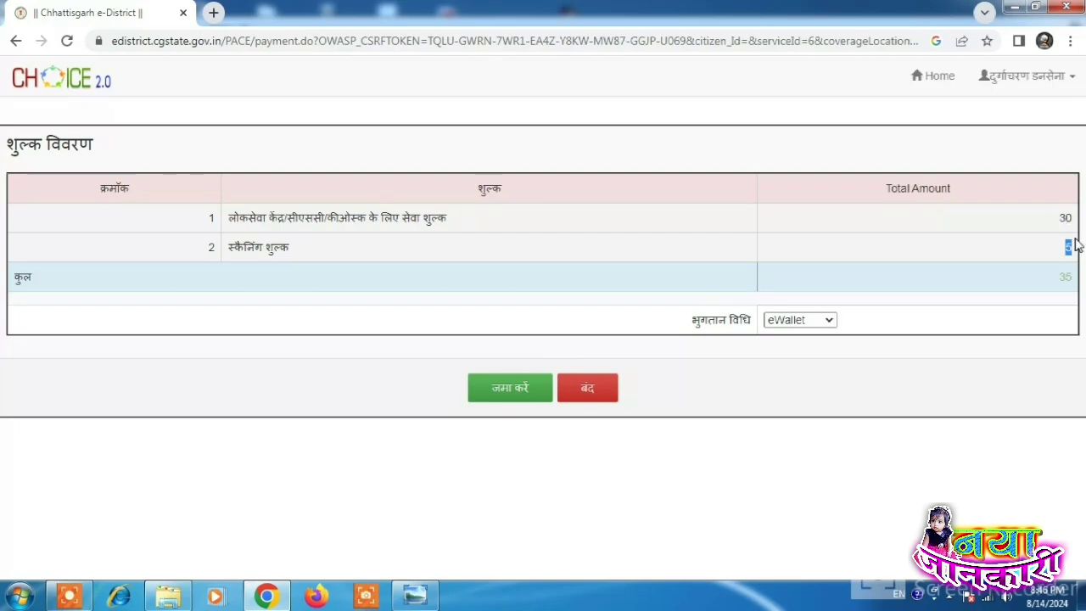
{"action": "left_click", "coordinate": [815, 321]}
{"action": "left_click", "coordinate": [795, 346]}
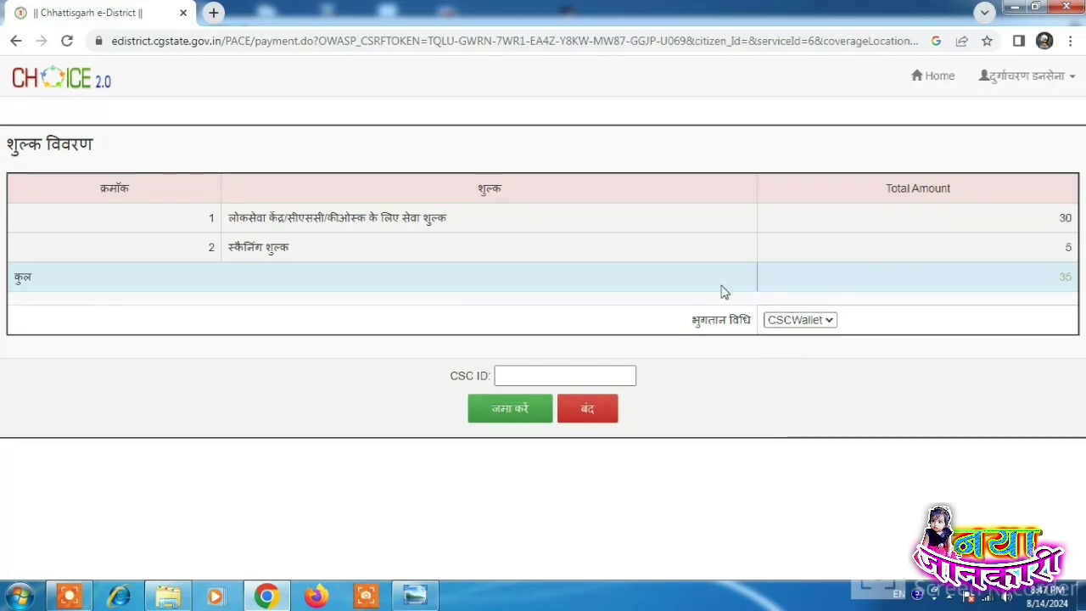
Step: Autofill the saved CSC ID and submit the payment, confirming OK
{"action": "left_click", "coordinate": [545, 381]}
{"action": "left_click_drag", "start_coordinate": [494, 376], "coordinate": [526, 370]}
{"action": "left_click", "coordinate": [555, 382]}
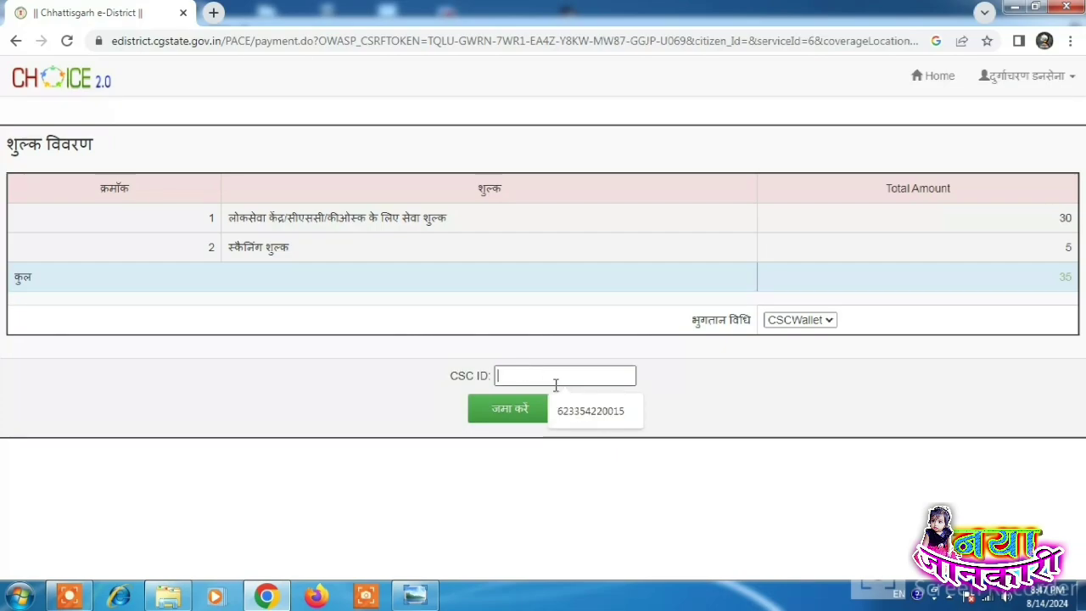
{"action": "left_click", "coordinate": [576, 415]}
{"action": "left_click", "coordinate": [510, 408]}
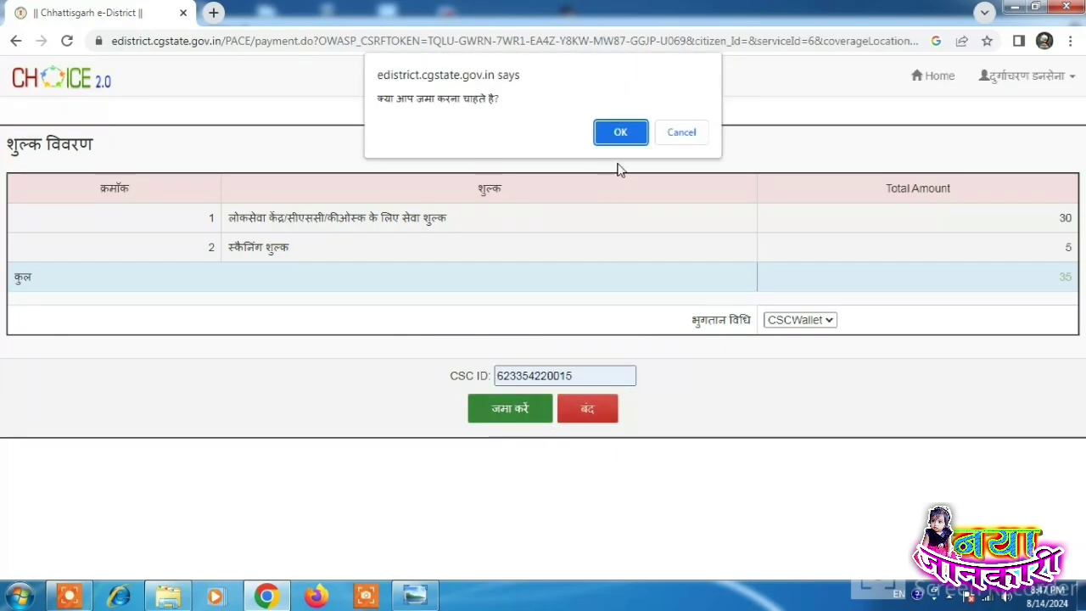
{"action": "left_click", "coordinate": [623, 135]}
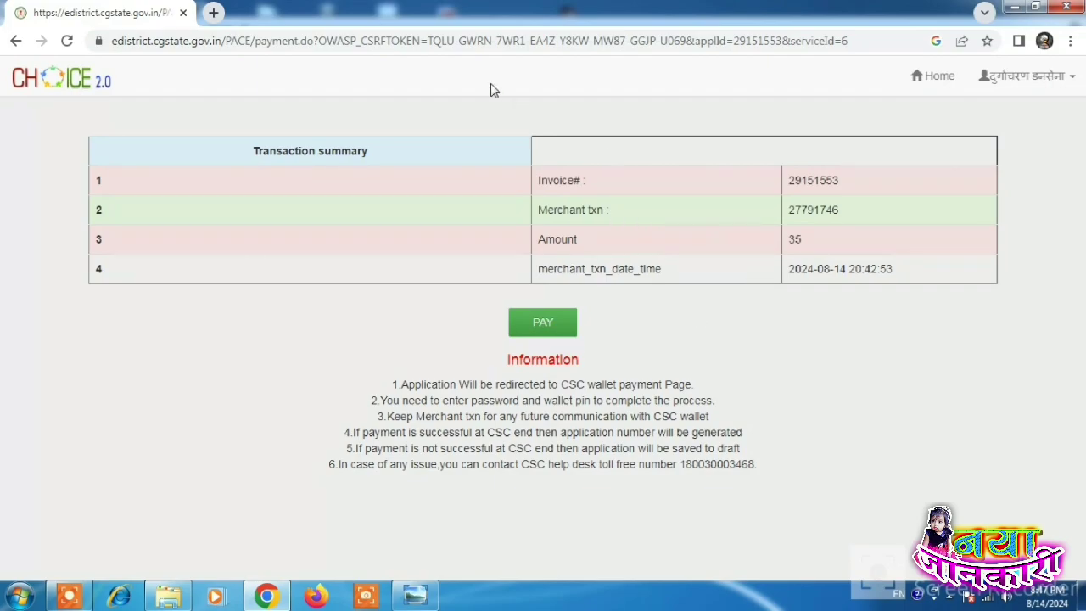
Step: Start the CSC wallet payment and validate the wallet account password
{"action": "left_click", "coordinate": [552, 311]}
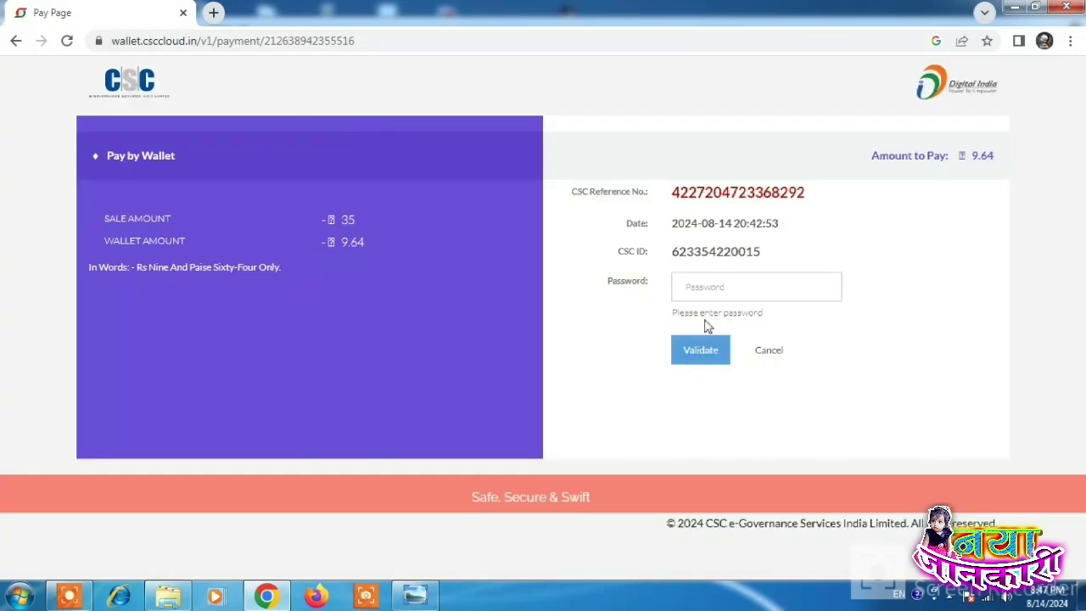
{"action": "left_click", "coordinate": [706, 292]}
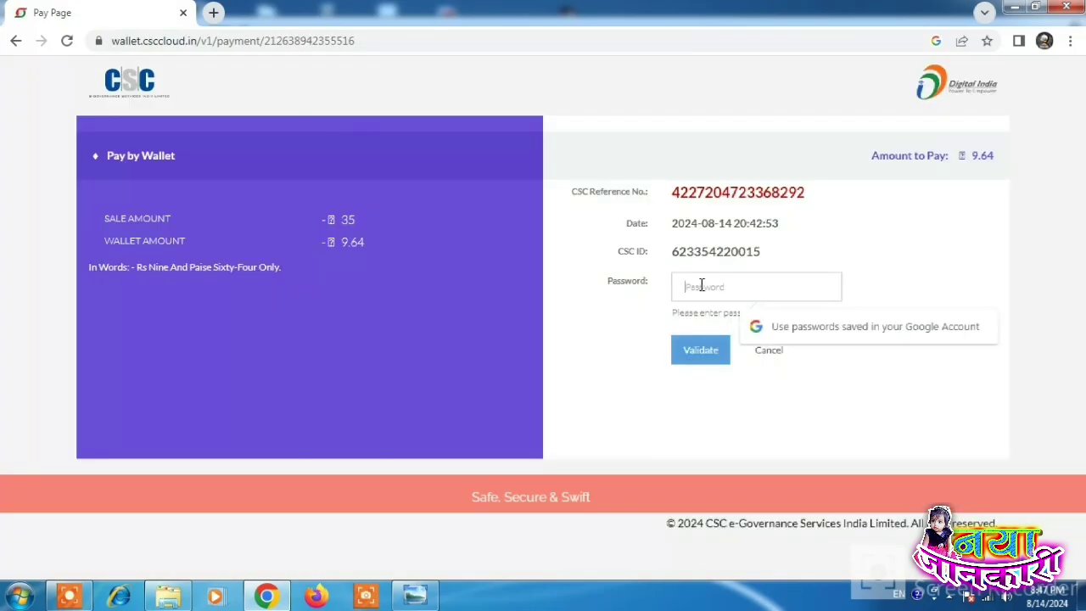
{"action": "type", "text": "*"}
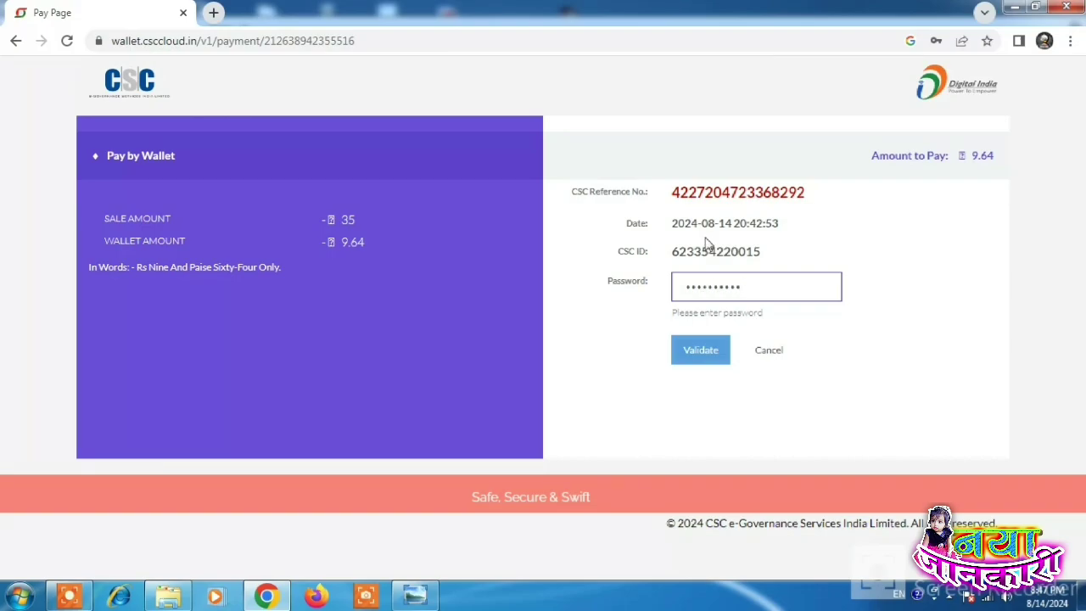
{"action": "left_click_drag", "start_coordinate": [625, 281], "coordinate": [648, 281]}
{"action": "left_click", "coordinate": [708, 356]}
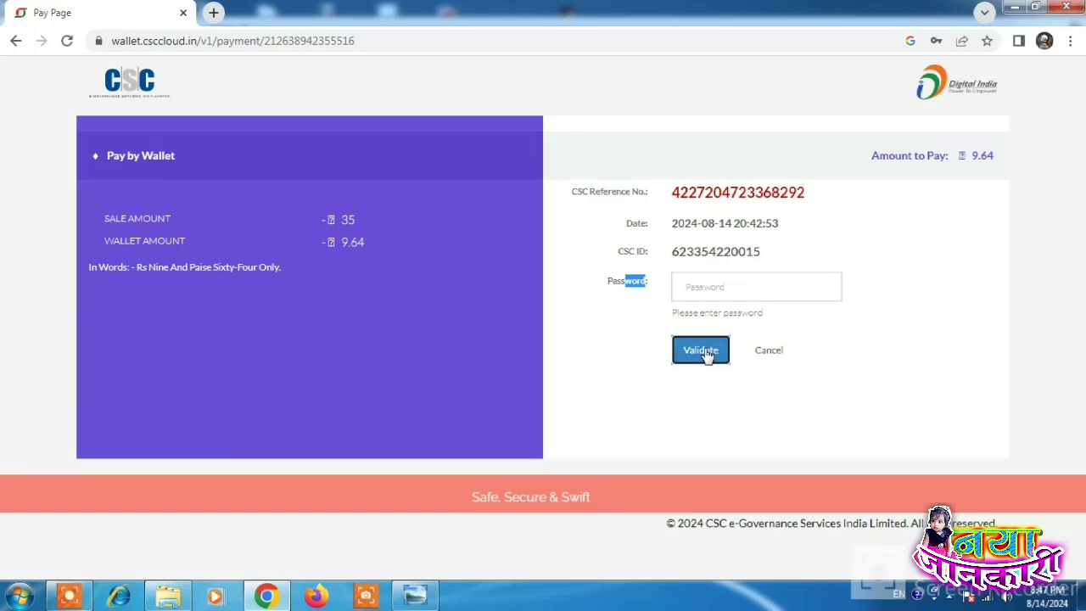
Step: Enter the 6-digit wallet PIN and pay 9.64
{"action": "left_click_drag", "start_coordinate": [599, 284], "coordinate": [650, 283]}
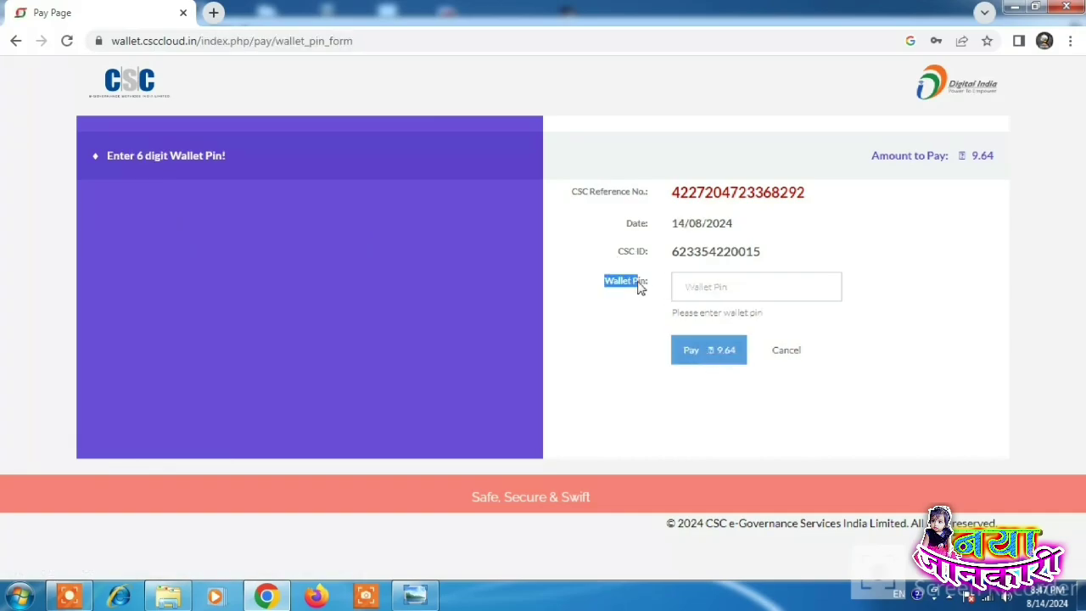
{"action": "left_click", "coordinate": [702, 273]}
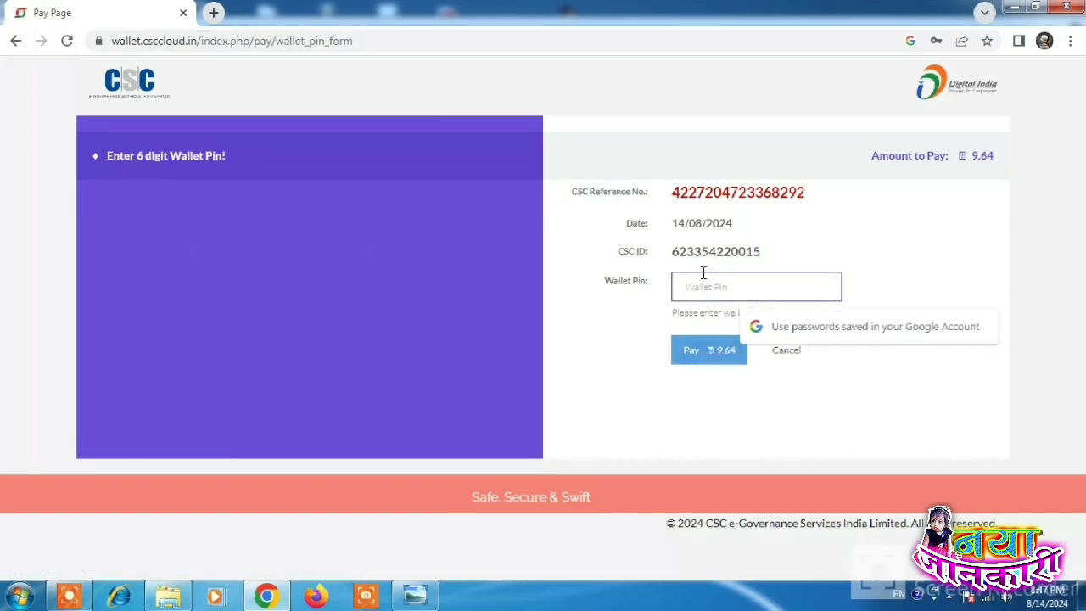
{"action": "type", "text": "1"}
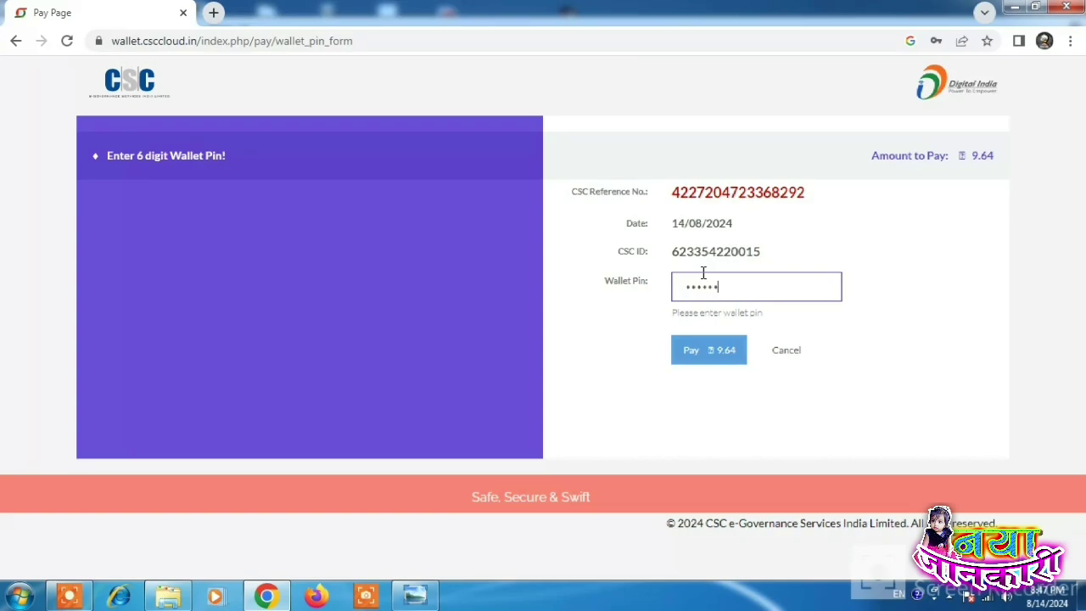
{"action": "left_click", "coordinate": [698, 356]}
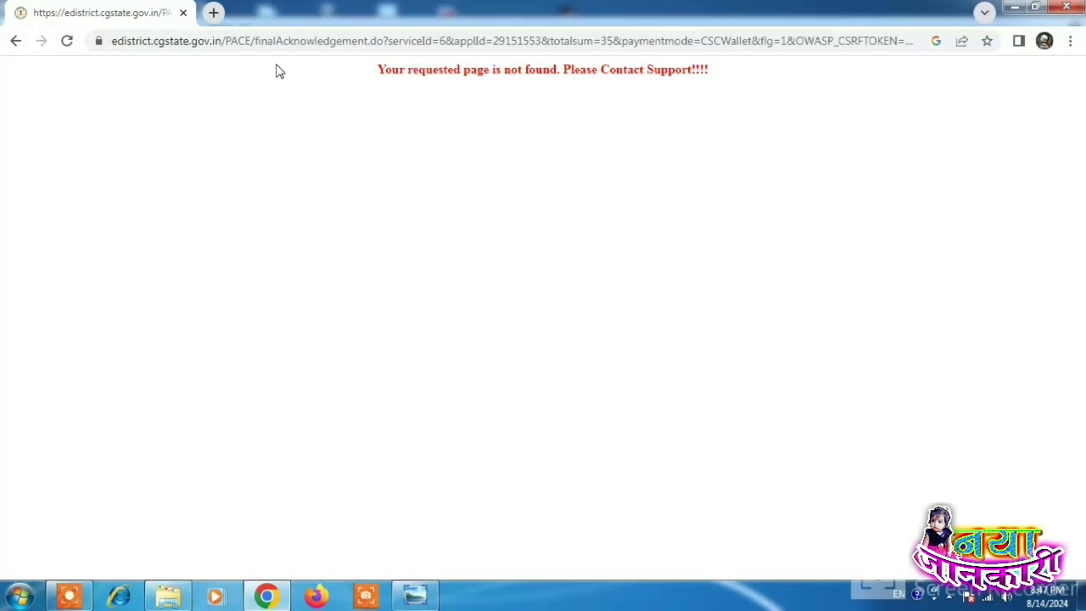
Step: Search for edistrict cg and open the e-District operator login form
{"action": "left_click", "coordinate": [255, 41]}
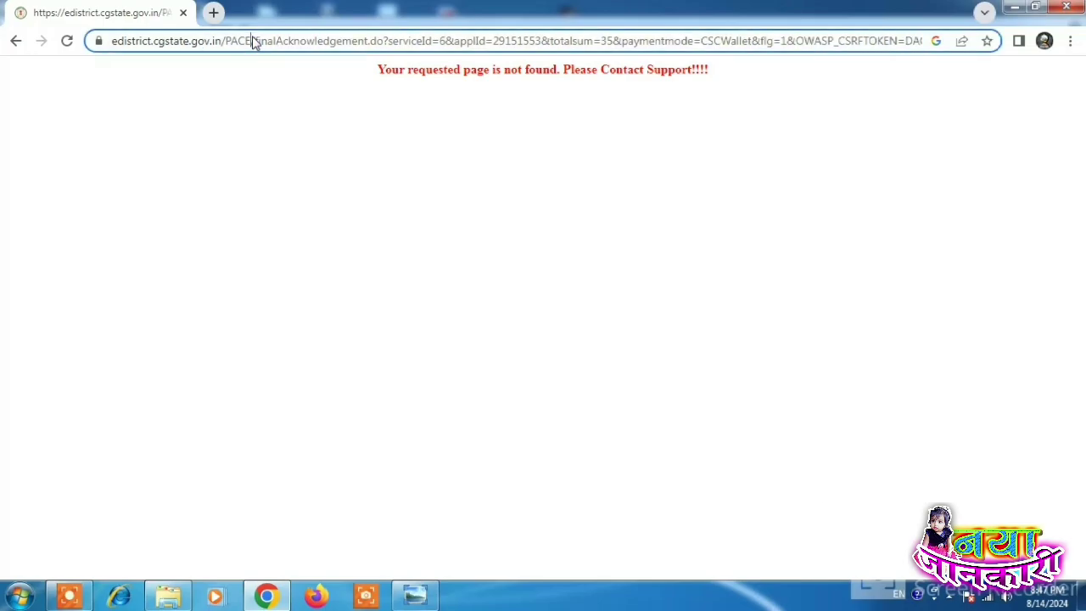
{"action": "type", "text": "edistrict cg"}
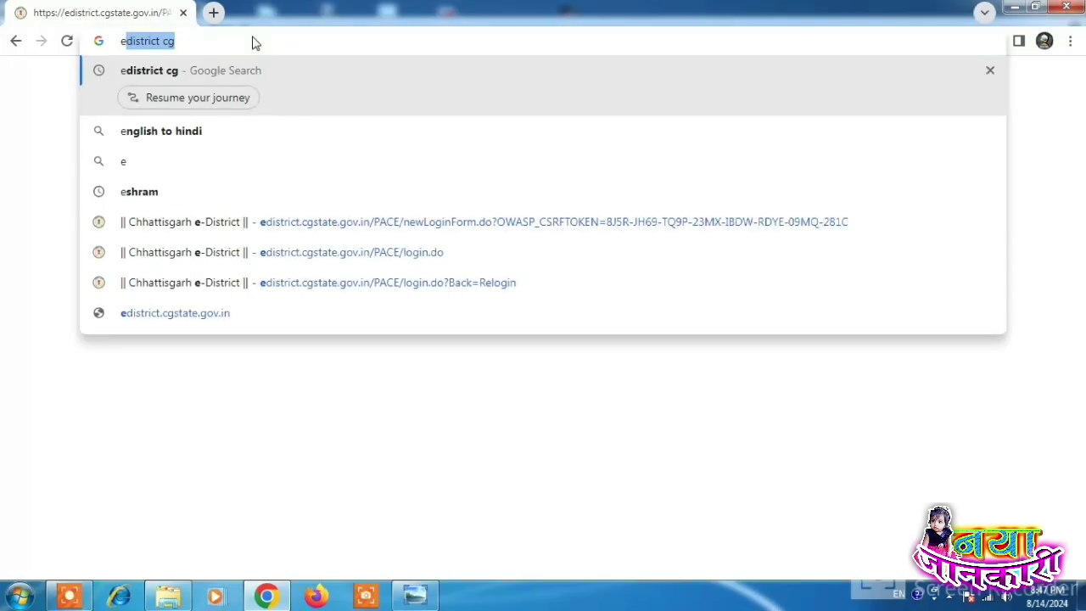
{"action": "key", "text": "Return"}
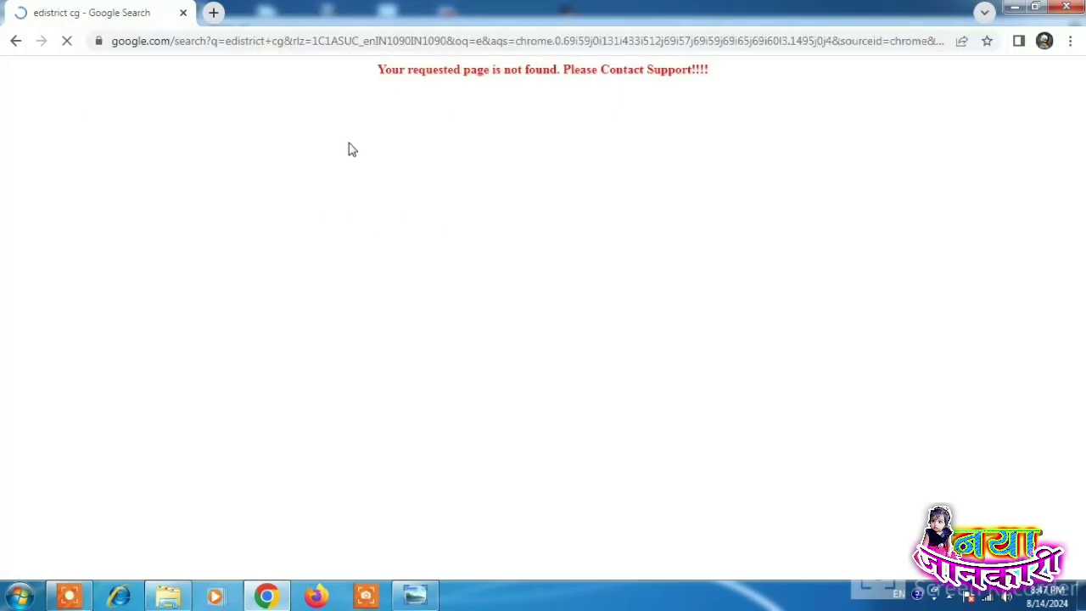
{"action": "left_click", "coordinate": [204, 234]}
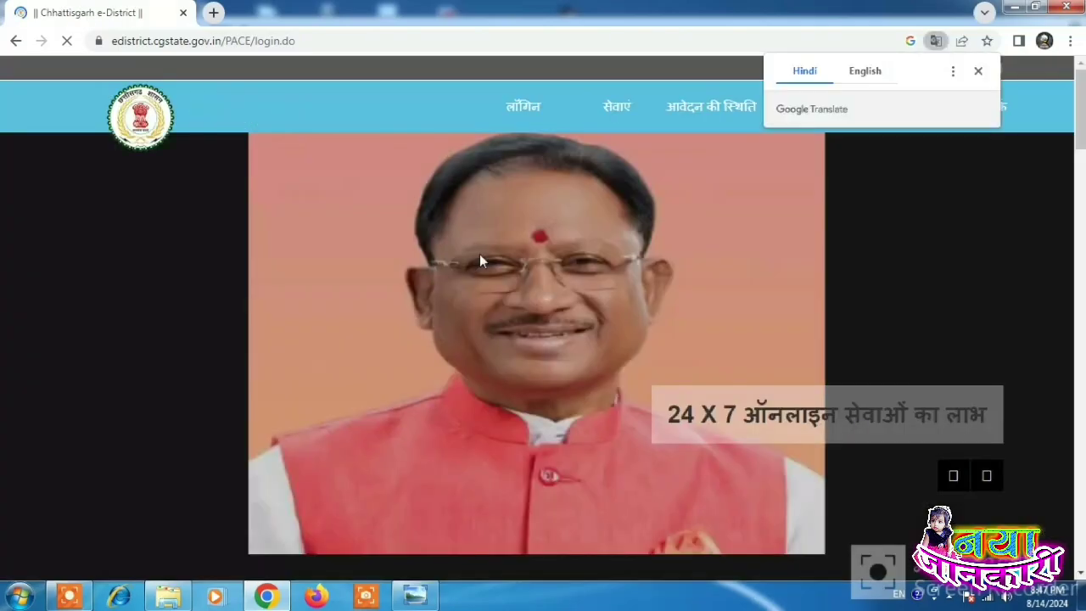
{"action": "scroll", "coordinate": [479, 253], "scroll_direction": "down", "scroll_amount": 3}
{"action": "left_click", "coordinate": [229, 522]}
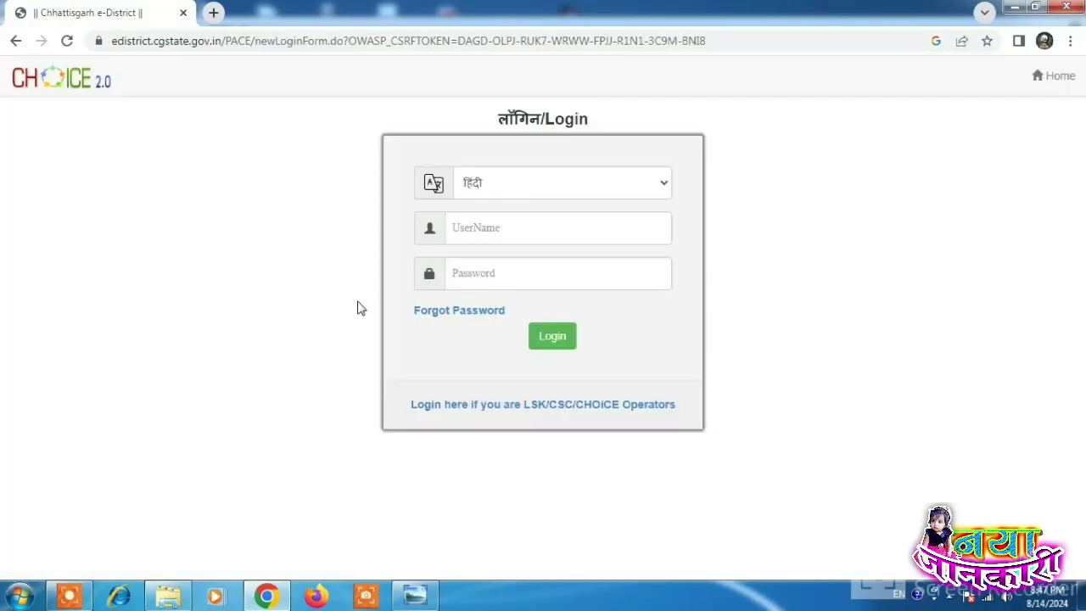
Step: Force-logout the existing session and sign in again as the operator
{"action": "left_click", "coordinate": [550, 347]}
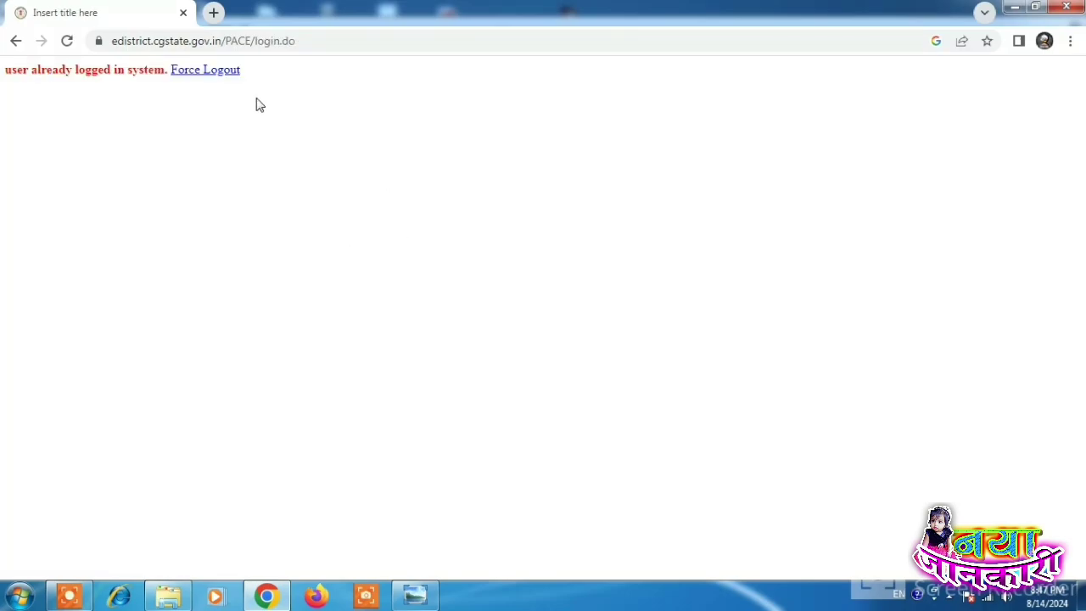
{"action": "left_click", "coordinate": [219, 72]}
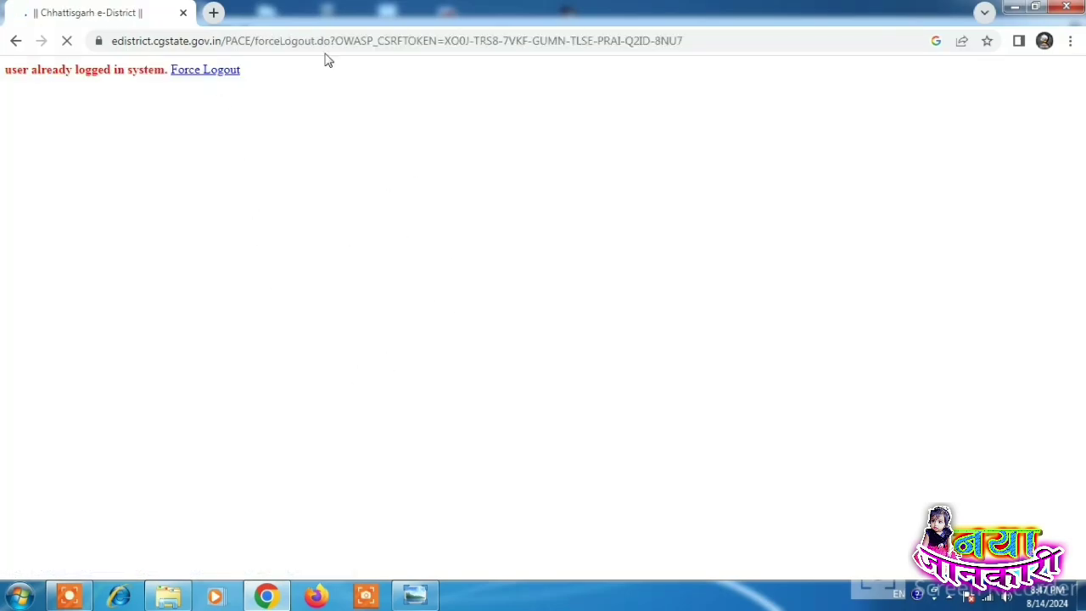
{"action": "scroll", "coordinate": [318, 297], "scroll_direction": "down", "scroll_amount": 6}
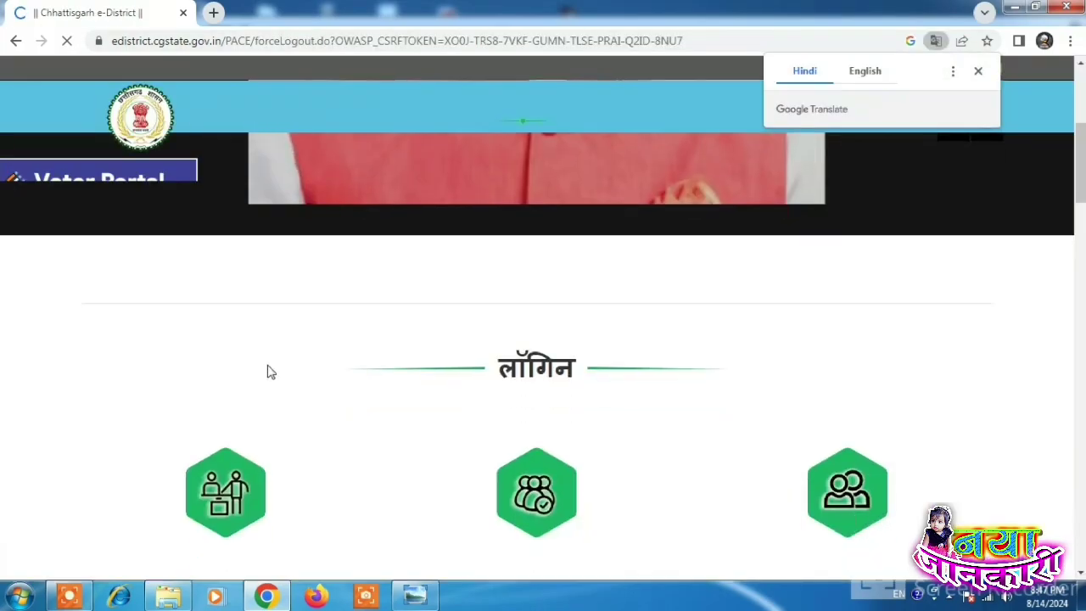
{"action": "left_click", "coordinate": [247, 305]}
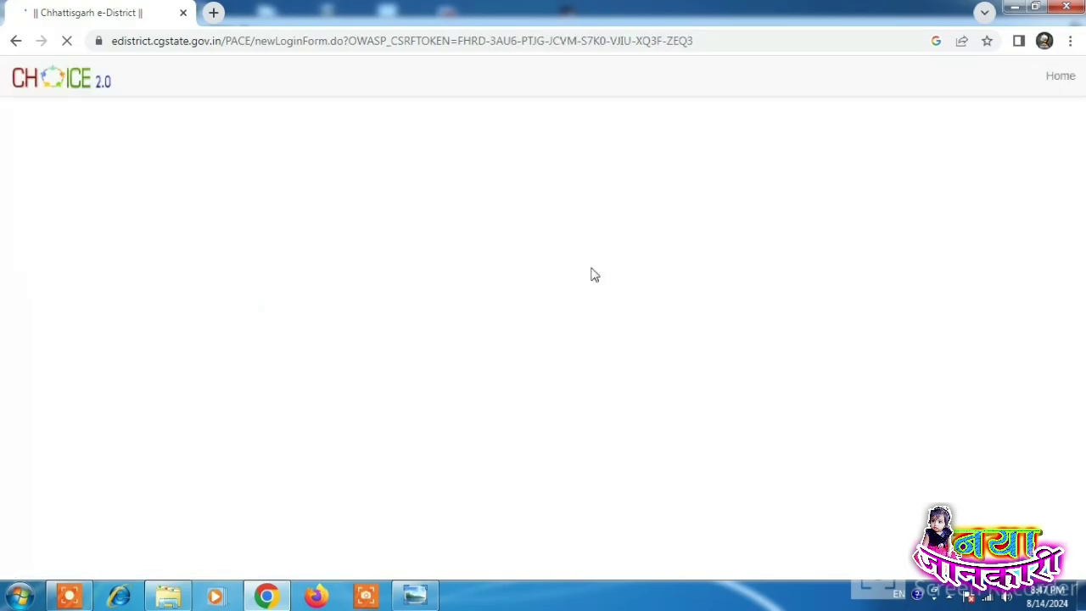
{"action": "left_click", "coordinate": [553, 336]}
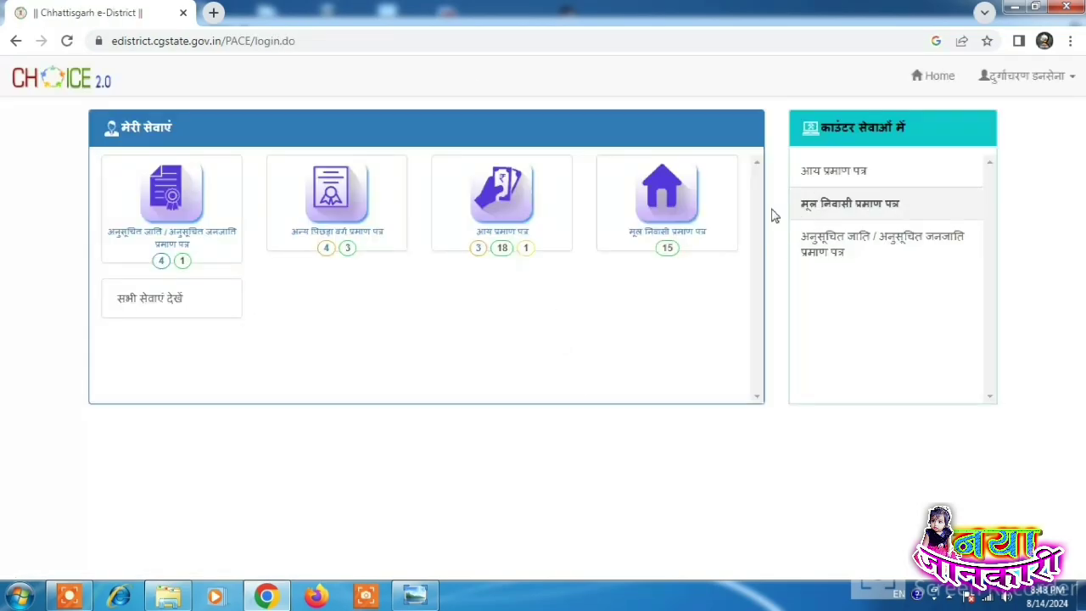
Step: Open the draft income certificate application from the '1' incomplete badge
{"action": "left_click", "coordinate": [525, 251]}
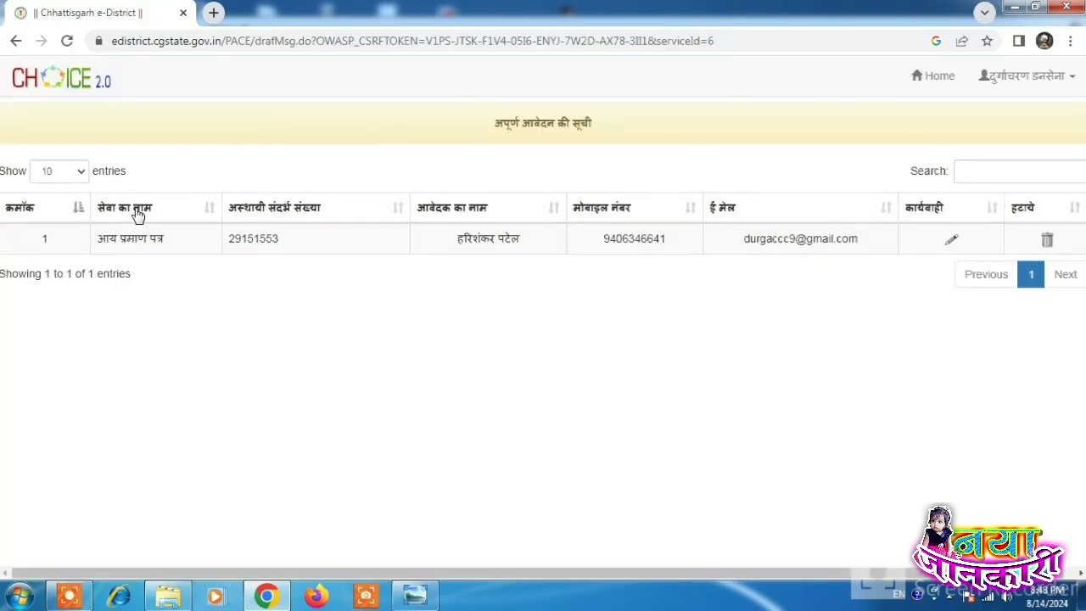
{"action": "left_click_drag", "start_coordinate": [87, 242], "coordinate": [242, 242]}
{"action": "left_click_drag", "start_coordinate": [437, 255], "coordinate": [553, 252]}
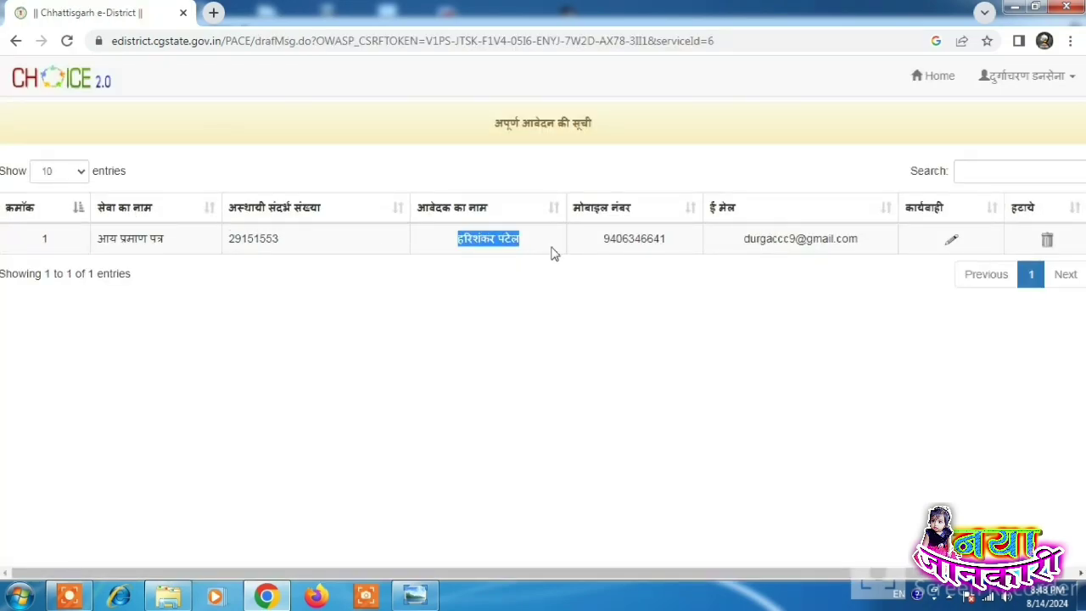
{"action": "left_click", "coordinate": [601, 300]}
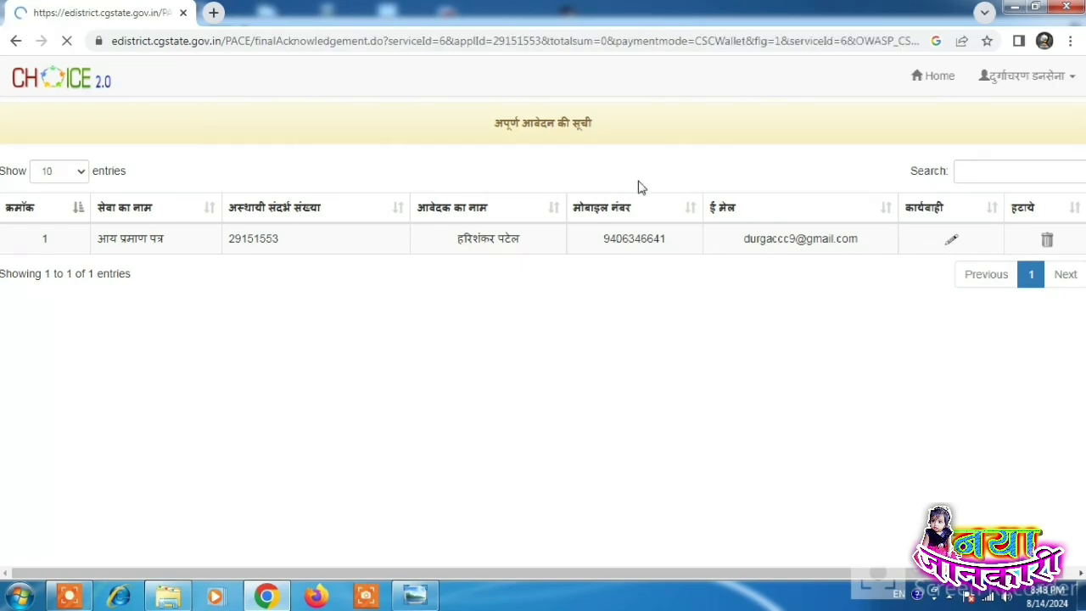
Step: Preview the acknowledgement printout, cancel it, and close the page with बंद
{"action": "scroll", "coordinate": [587, 361], "scroll_direction": "down", "scroll_amount": 5}
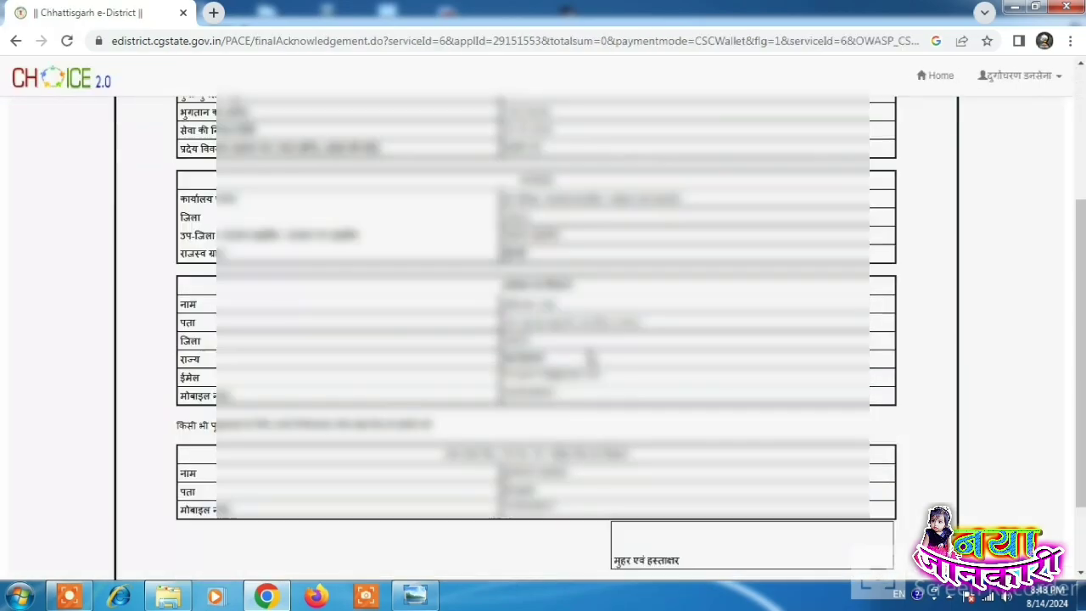
{"action": "scroll", "coordinate": [620, 557], "scroll_direction": "up", "scroll_amount": 5}
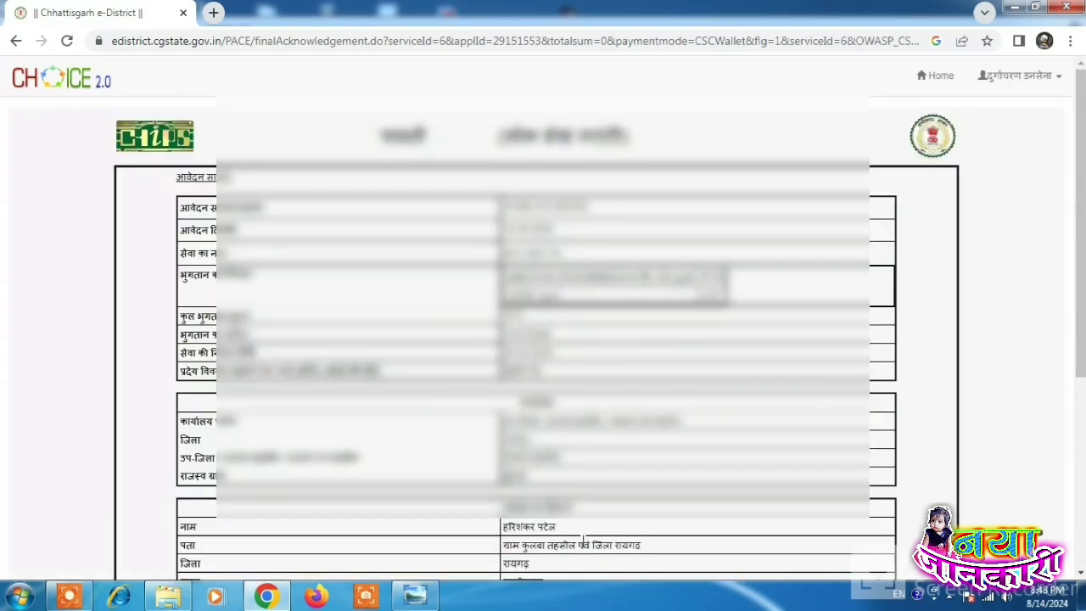
{"action": "scroll", "coordinate": [583, 544], "scroll_direction": "down", "scroll_amount": 5}
{"action": "left_click", "coordinate": [502, 556]}
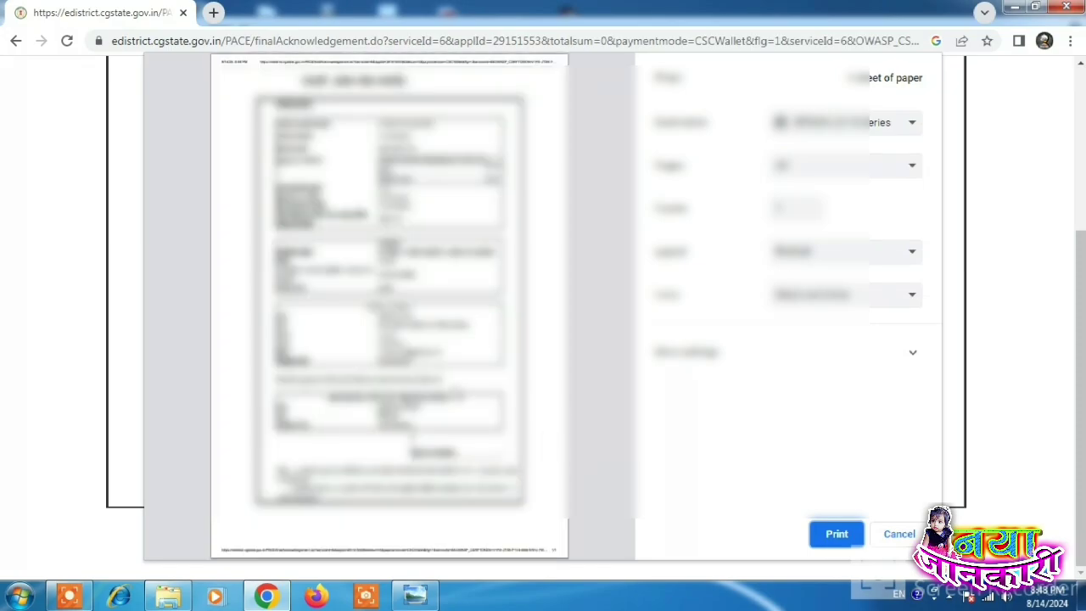
{"action": "left_click", "coordinate": [898, 534]}
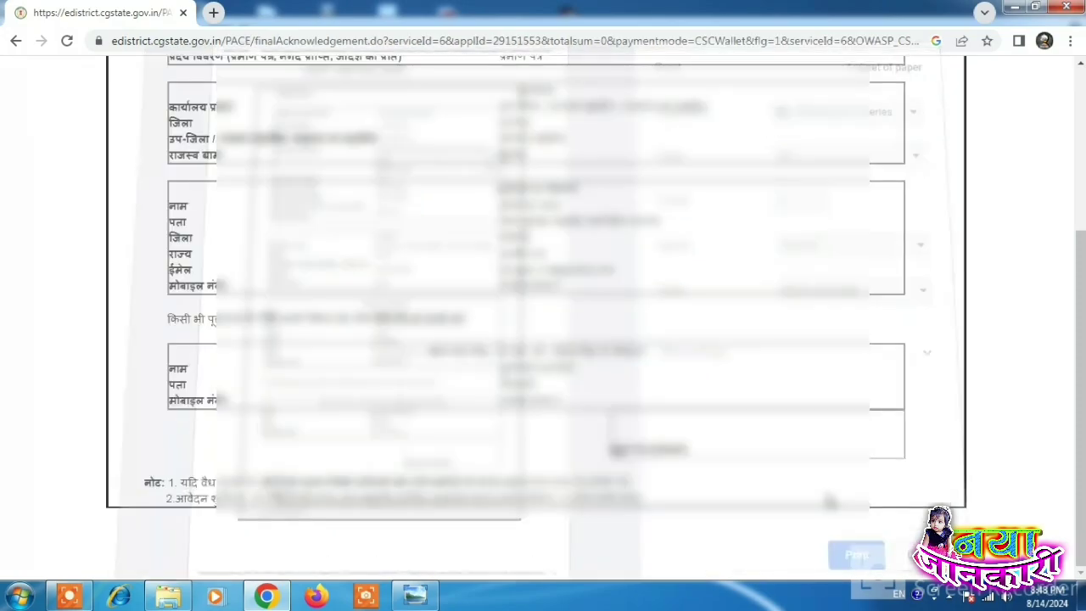
{"action": "scroll", "coordinate": [632, 501], "scroll_direction": "down", "scroll_amount": 4}
{"action": "left_click", "coordinate": [614, 556]}
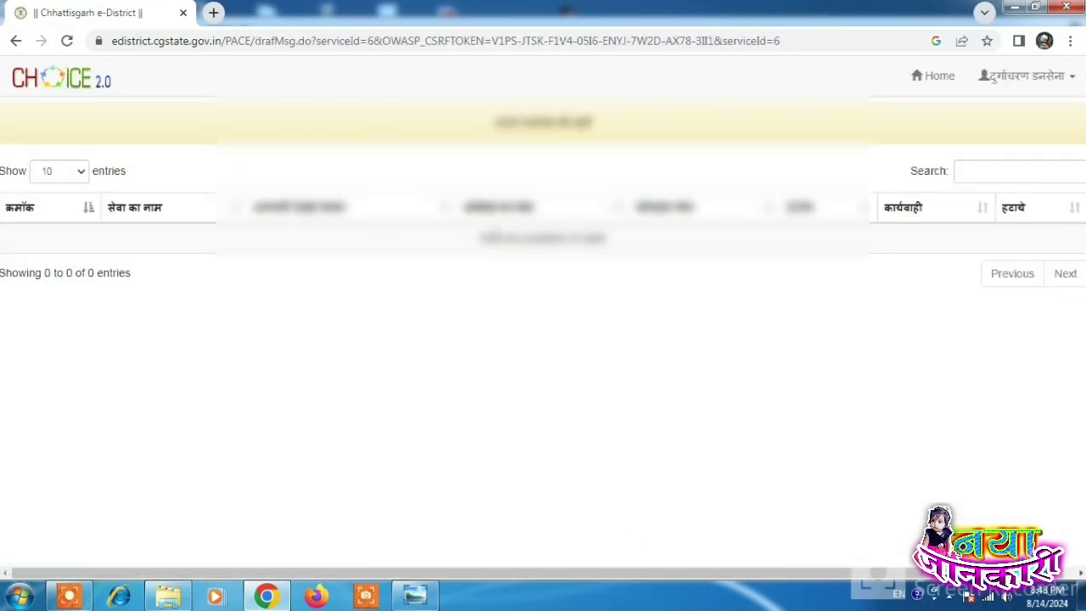
Step: List approved income certificates from 08/07/2024 to 12/08/2024 via the '18' badge
{"action": "left_click", "coordinate": [947, 81]}
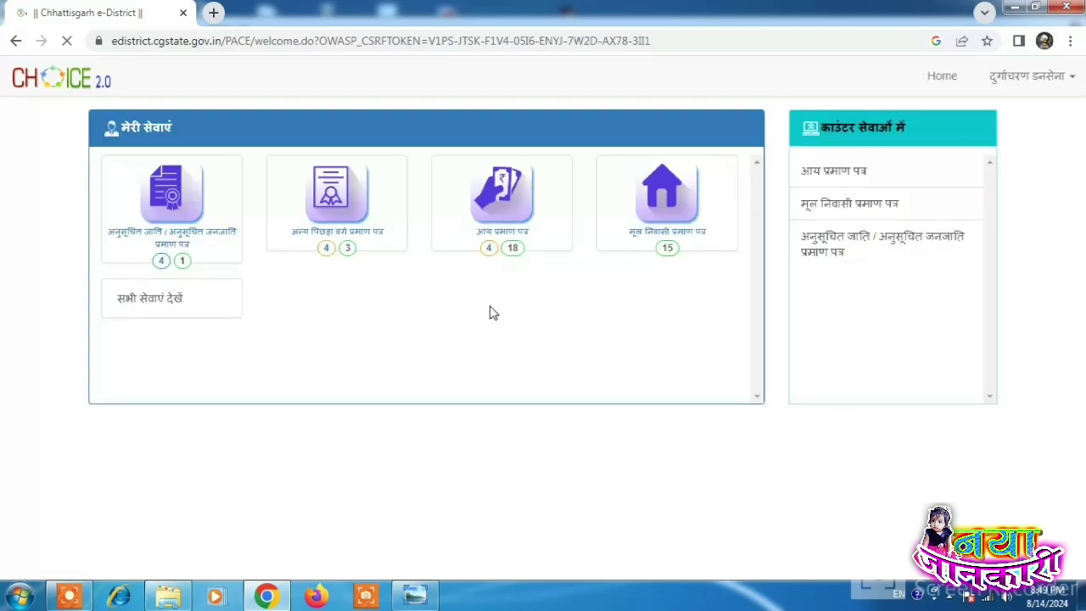
{"action": "left_click", "coordinate": [518, 255]}
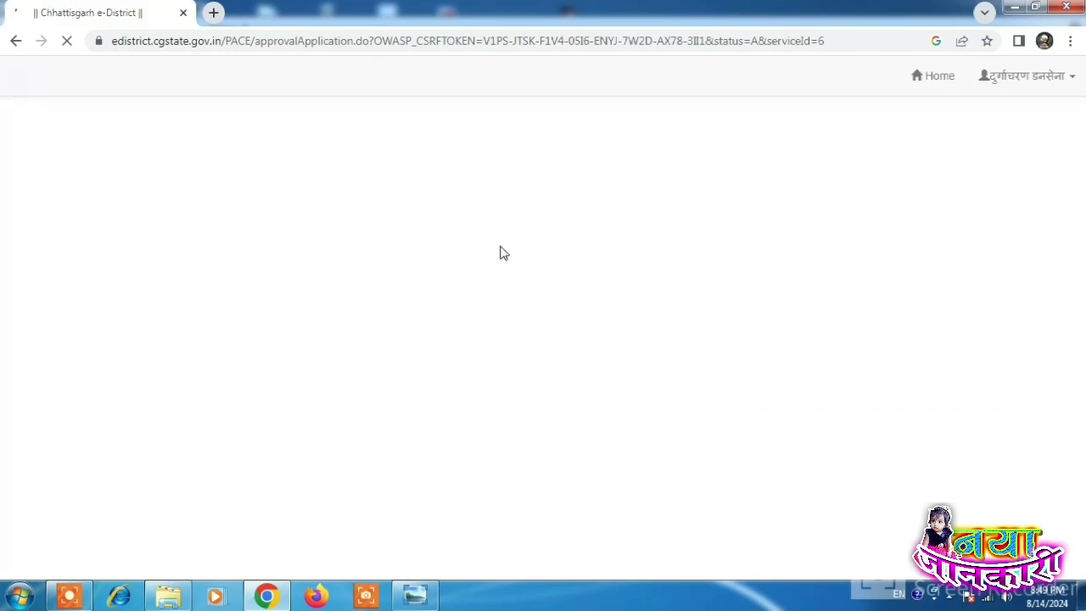
{"action": "left_click", "coordinate": [158, 128]}
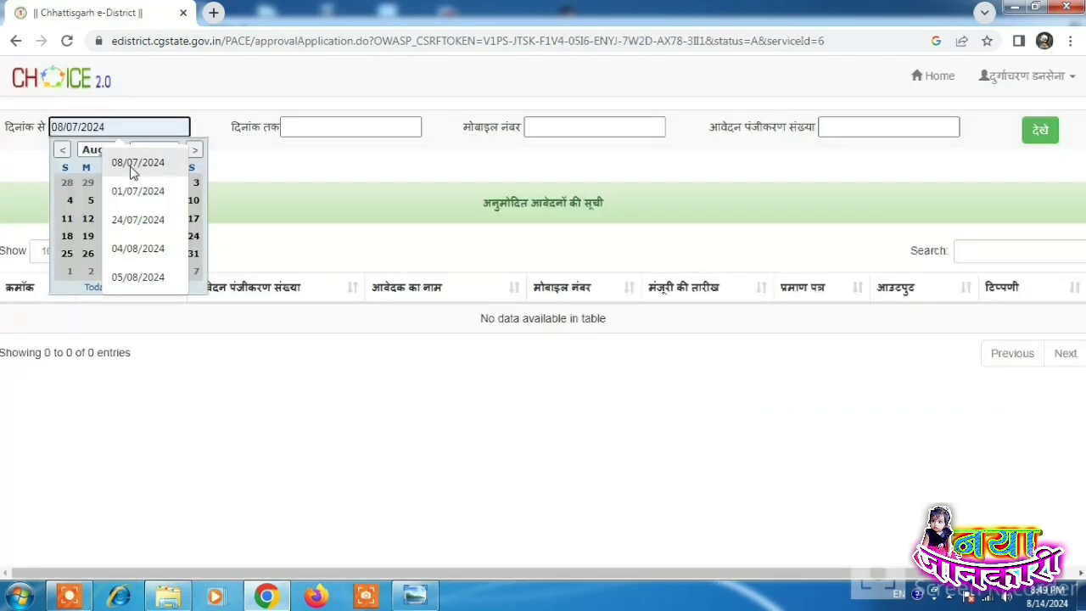
{"action": "left_click", "coordinate": [134, 165]}
{"action": "left_click", "coordinate": [367, 129]}
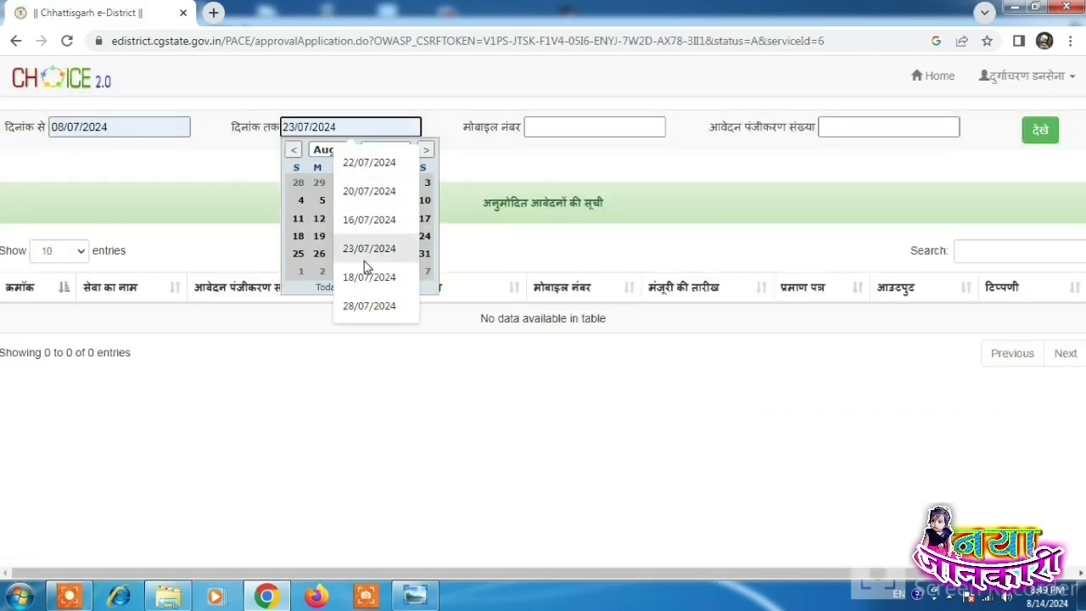
{"action": "left_click", "coordinate": [319, 219]}
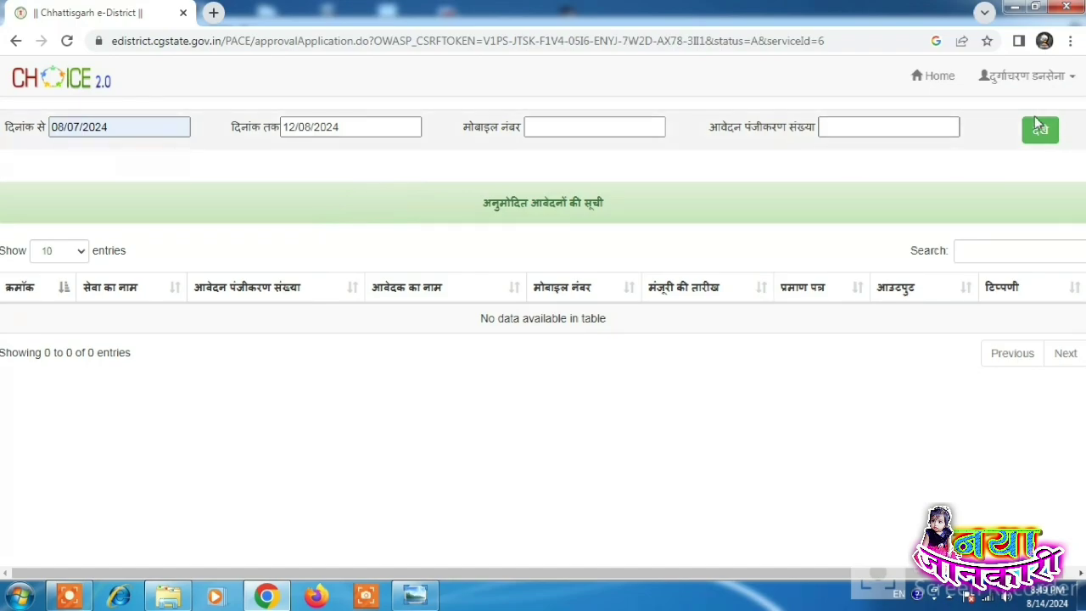
{"action": "left_click", "coordinate": [1040, 132]}
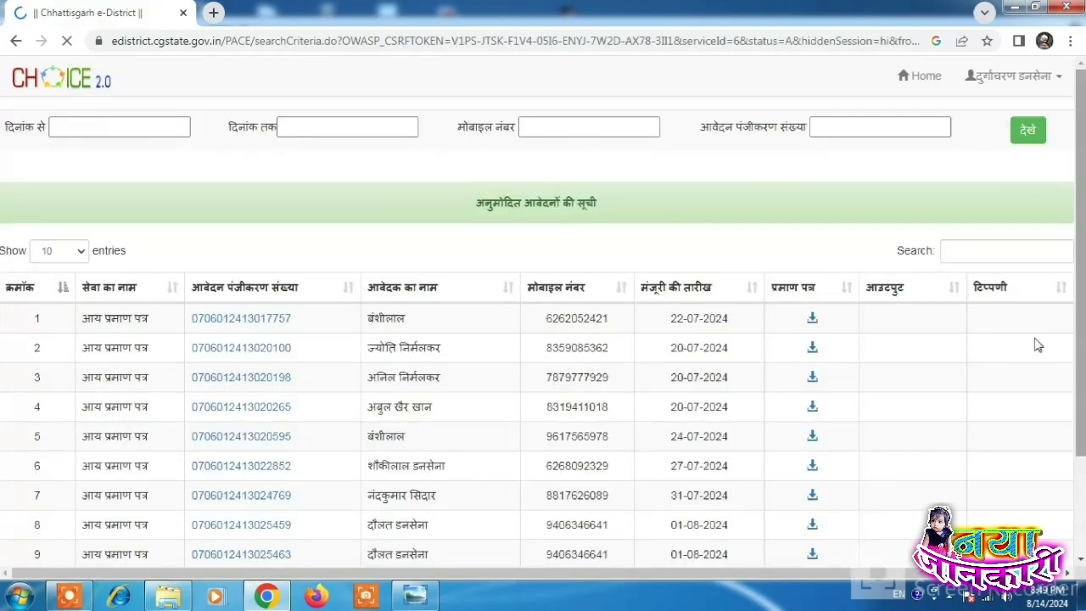
Step: Download the second row's certificate, going back and retrying after the timeout
{"action": "left_click_drag", "start_coordinate": [100, 343], "coordinate": [768, 351]}
{"action": "left_click", "coordinate": [768, 351]}
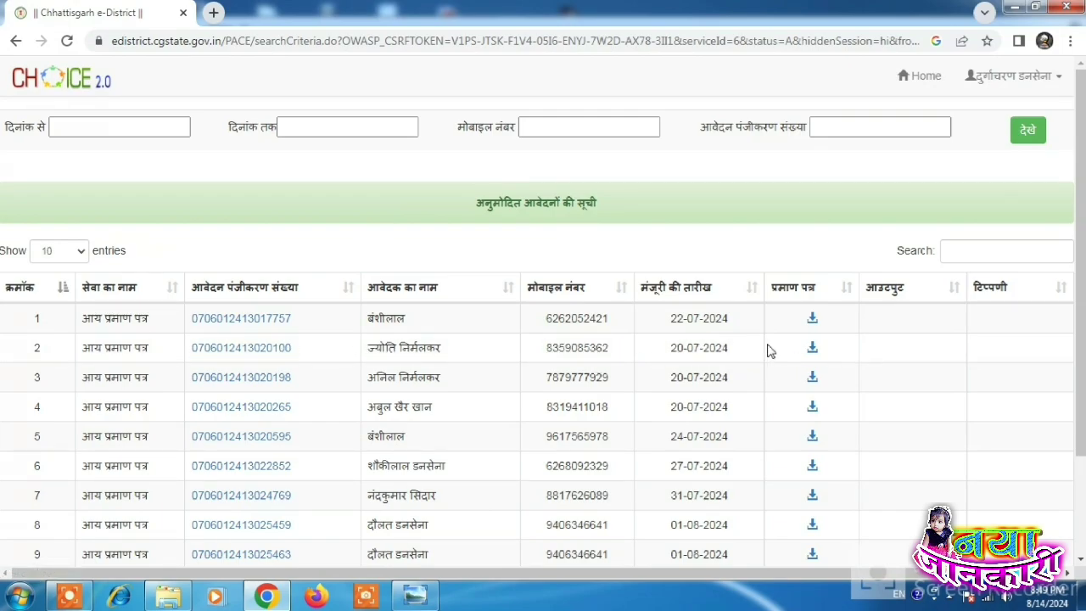
{"action": "left_click", "coordinate": [812, 349]}
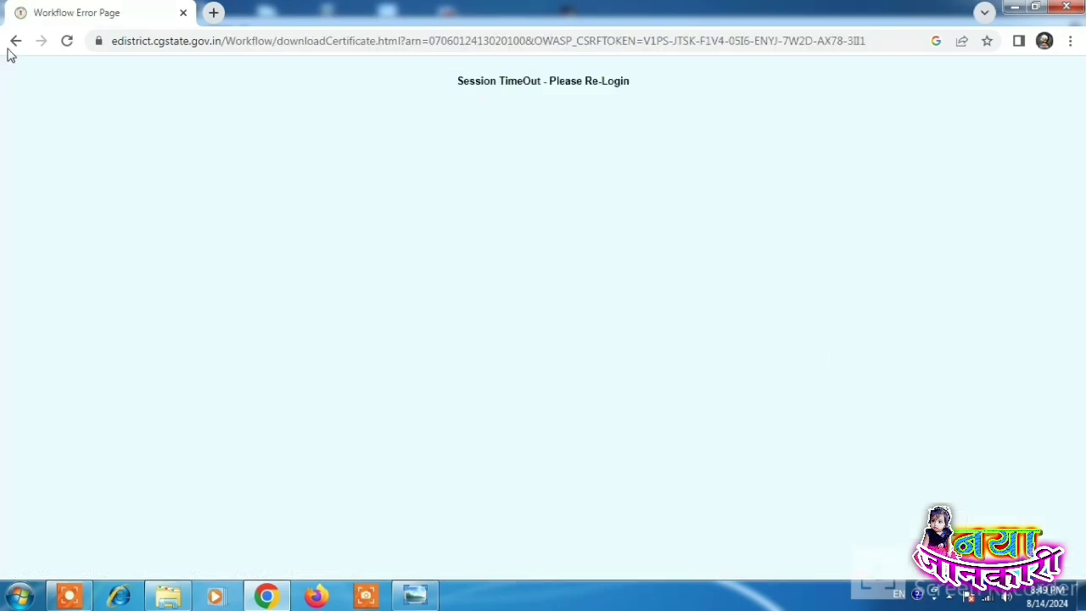
{"action": "left_click", "coordinate": [15, 40]}
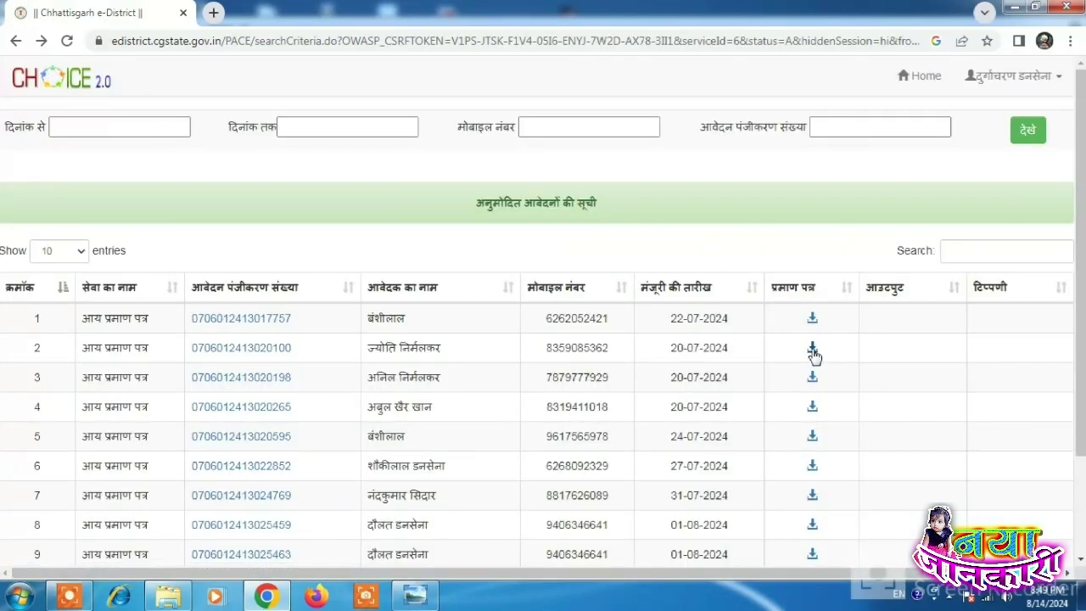
{"action": "left_click", "coordinate": [812, 350]}
Step: Open the downloaded certificate PDF and scroll through it, showing annual income 60,000
{"action": "left_click", "coordinate": [87, 564]}
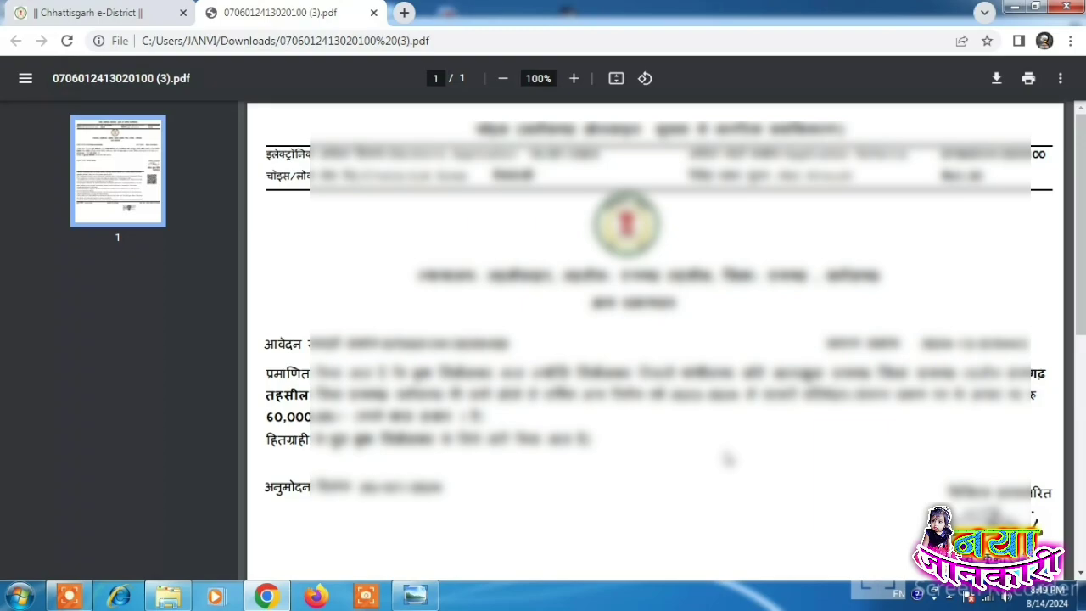
{"action": "scroll", "coordinate": [728, 459], "scroll_direction": "down", "scroll_amount": 5}
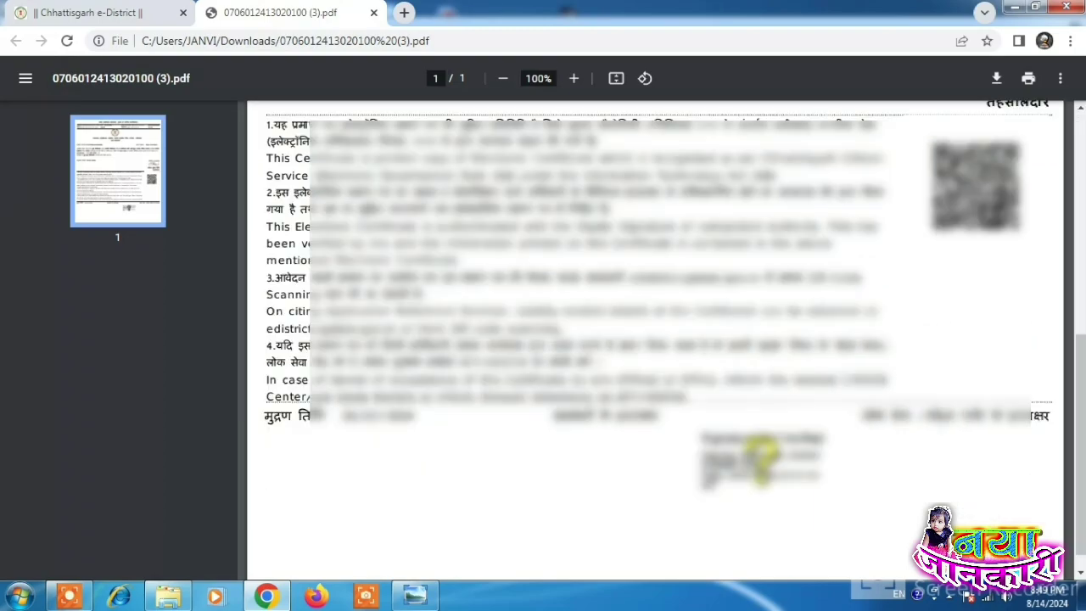
{"action": "scroll", "coordinate": [720, 450], "scroll_direction": "up", "scroll_amount": 5}
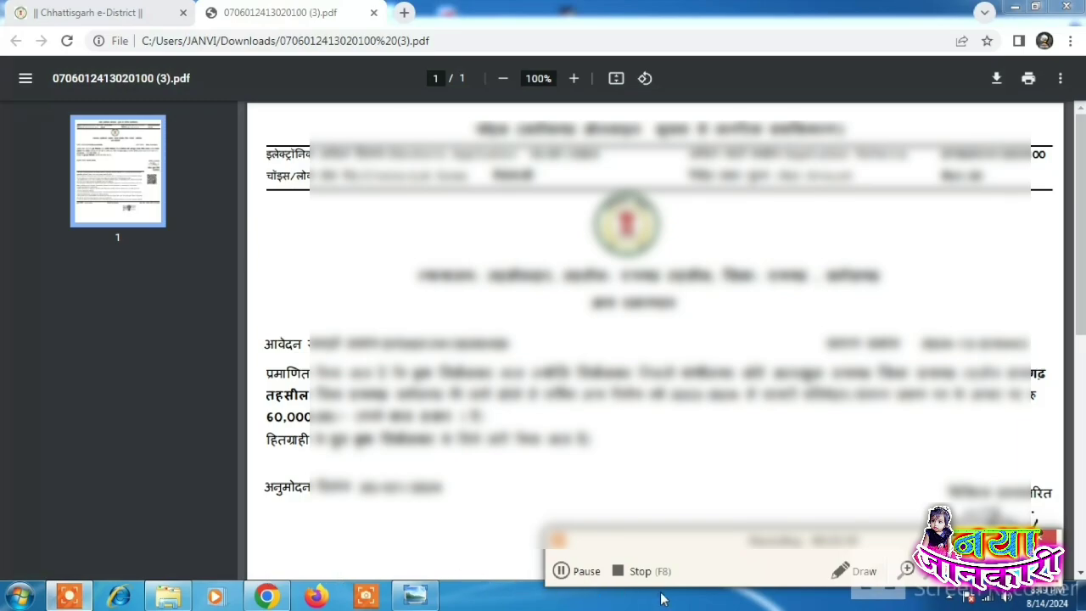
{"action": "left_click", "coordinate": [620, 572]}
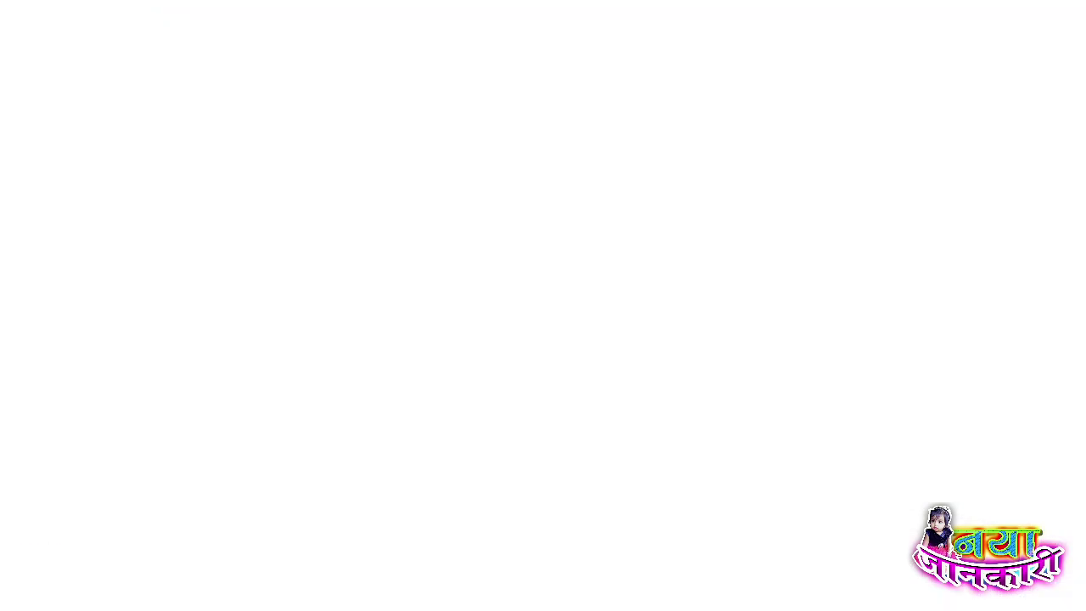